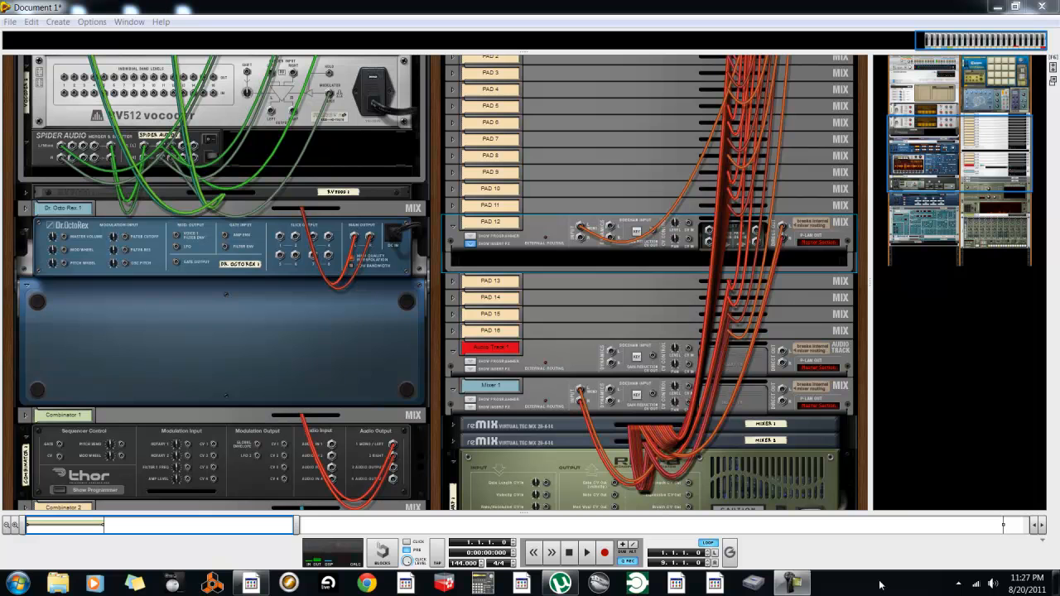
Turn the rack to its front side, go to the Kong drum machine and audition pads 7 and 8.
{"action": "left_click", "coordinate": [947, 432]}
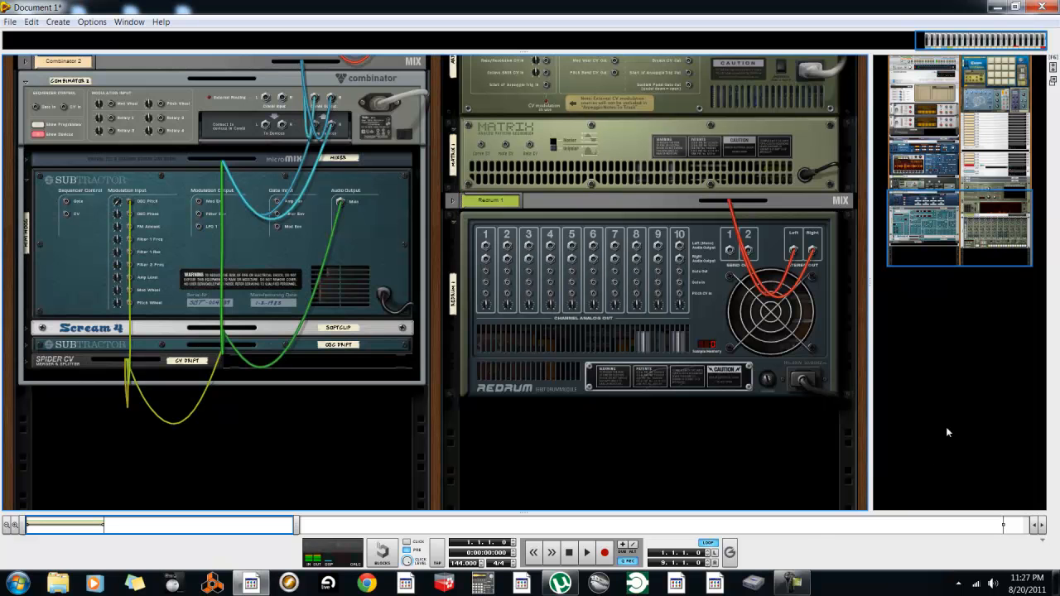
{"action": "key", "text": "Tab"}
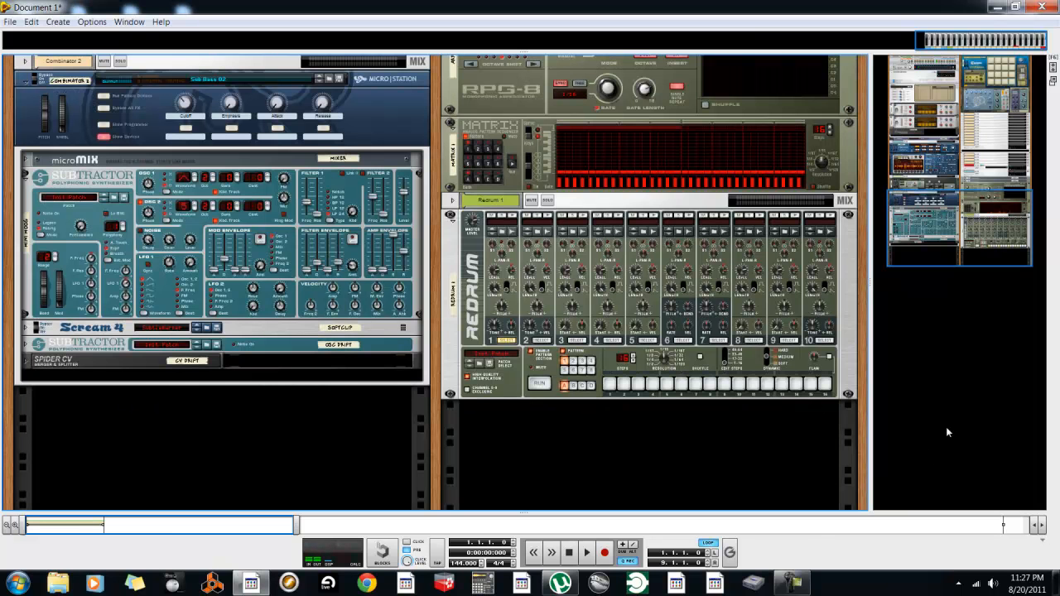
{"action": "left_click_drag", "start_coordinate": [941, 217], "coordinate": [963, 78]}
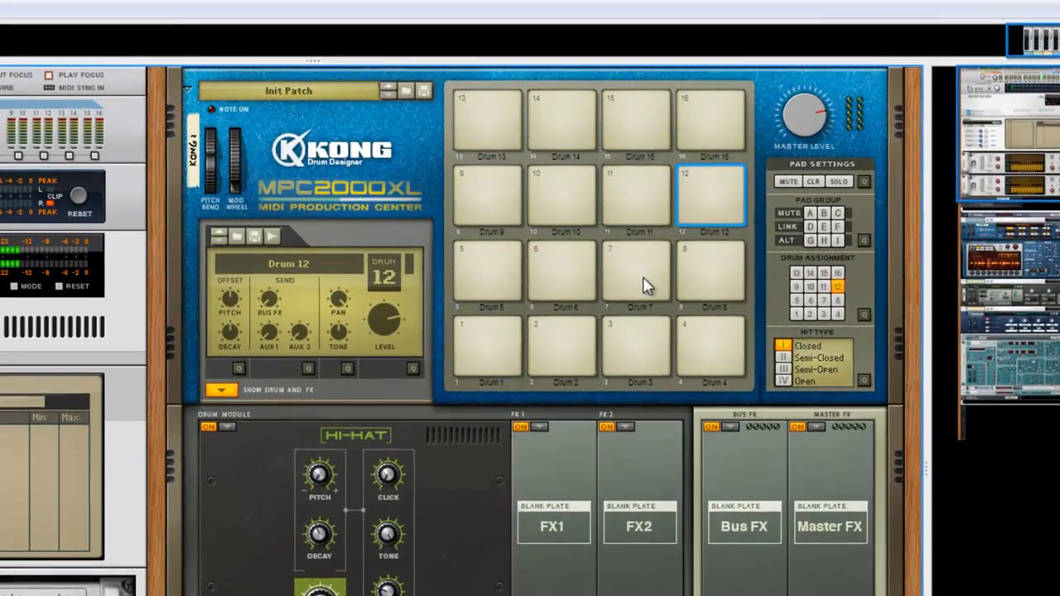
{"action": "left_click", "coordinate": [646, 286]}
{"action": "left_click", "coordinate": [727, 288]}
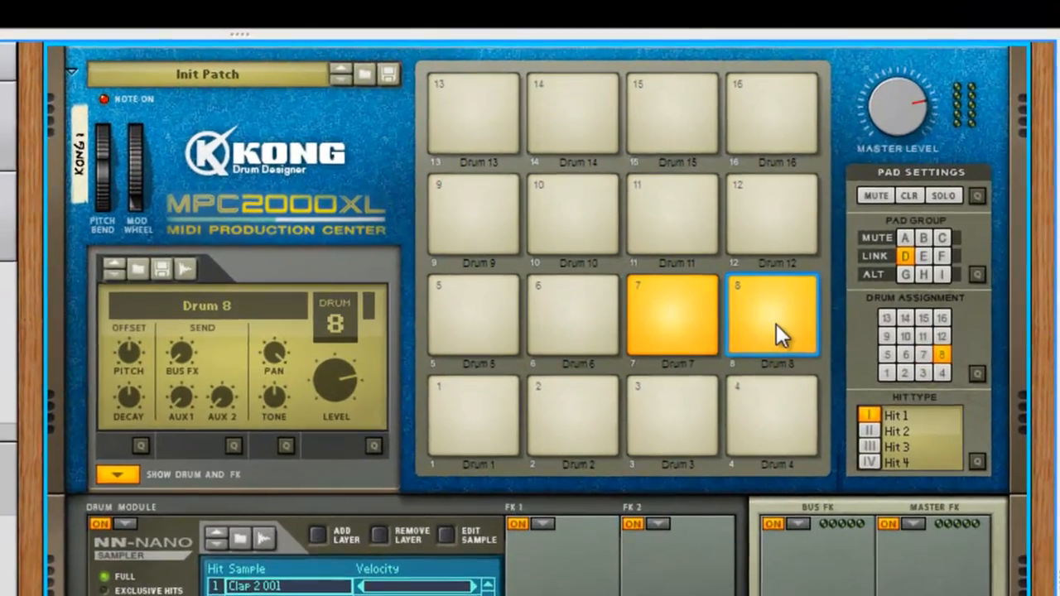
Check the pad group assignments of Kong pads 7 and 8 in the Pad Group Quick Edit mode.
{"action": "left_click", "coordinate": [656, 276]}
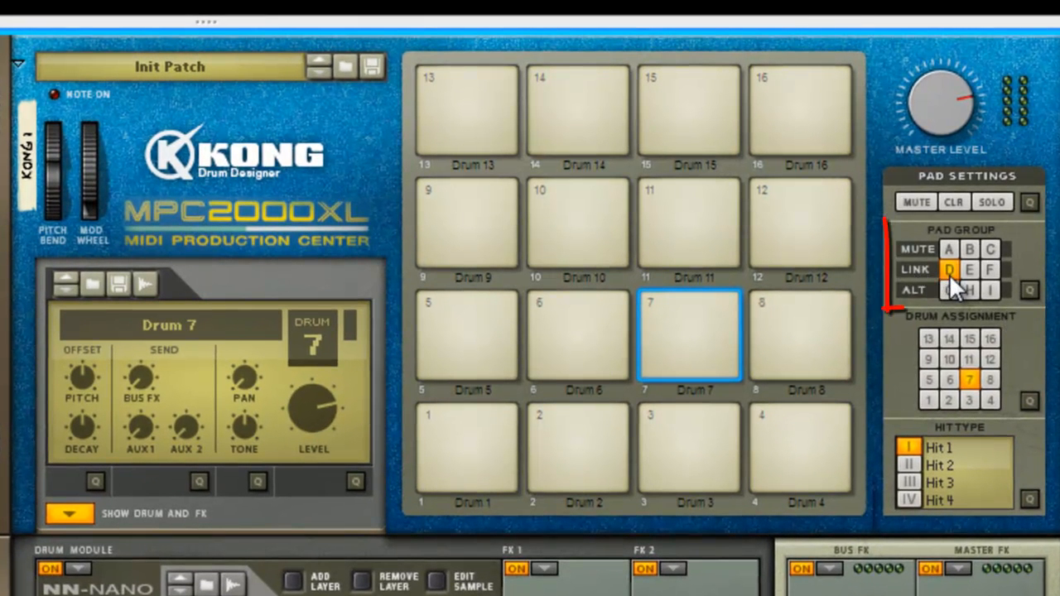
{"action": "left_click", "coordinate": [1033, 291]}
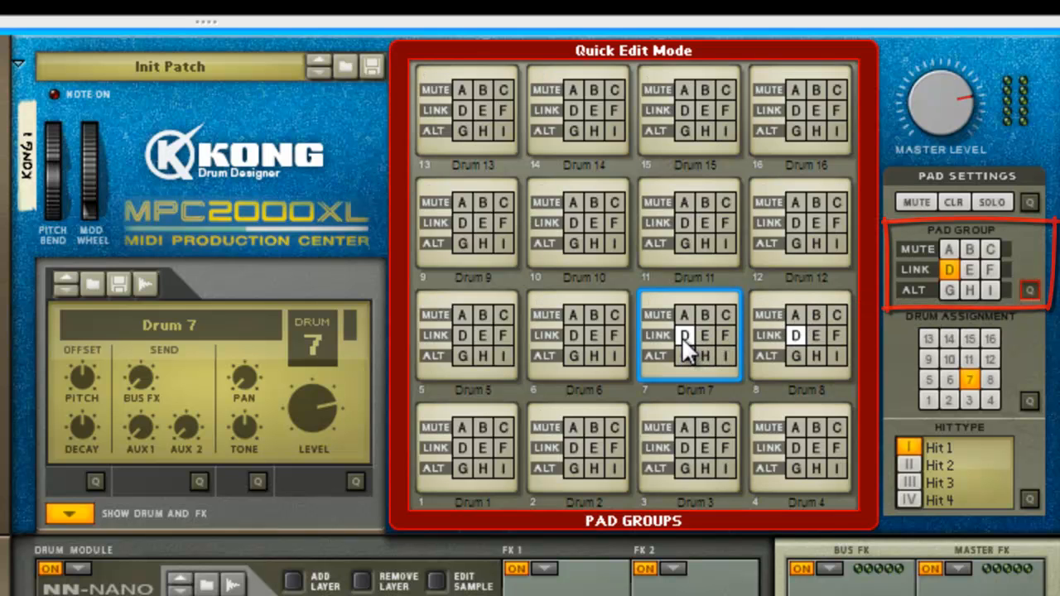
{"action": "left_click", "coordinate": [778, 336]}
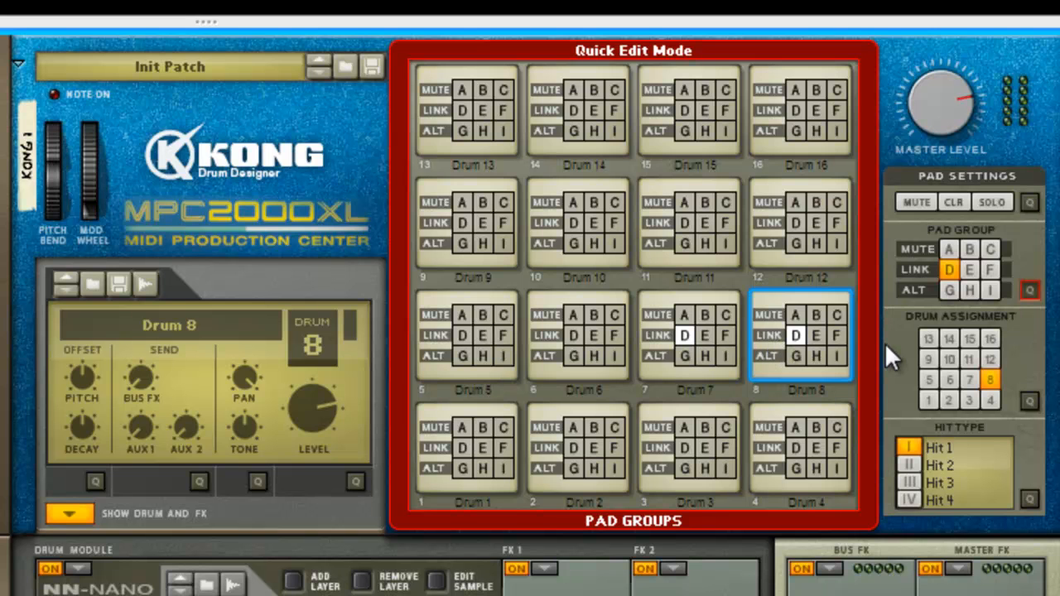
{"action": "left_click", "coordinate": [1030, 290]}
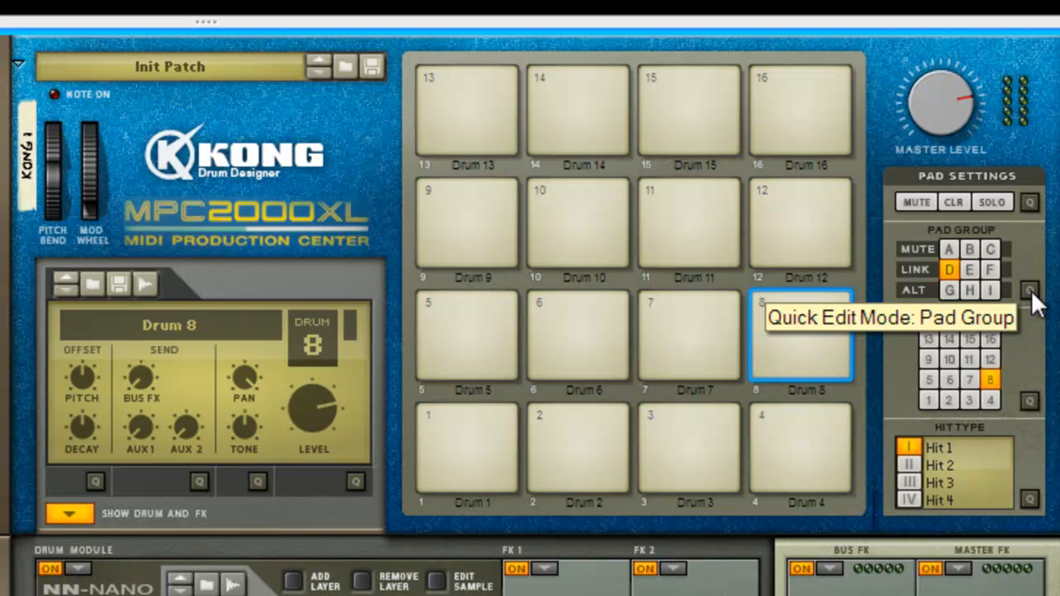
Audition the linked Kong pads 7 and 8 alternately.
{"action": "left_click", "coordinate": [722, 323]}
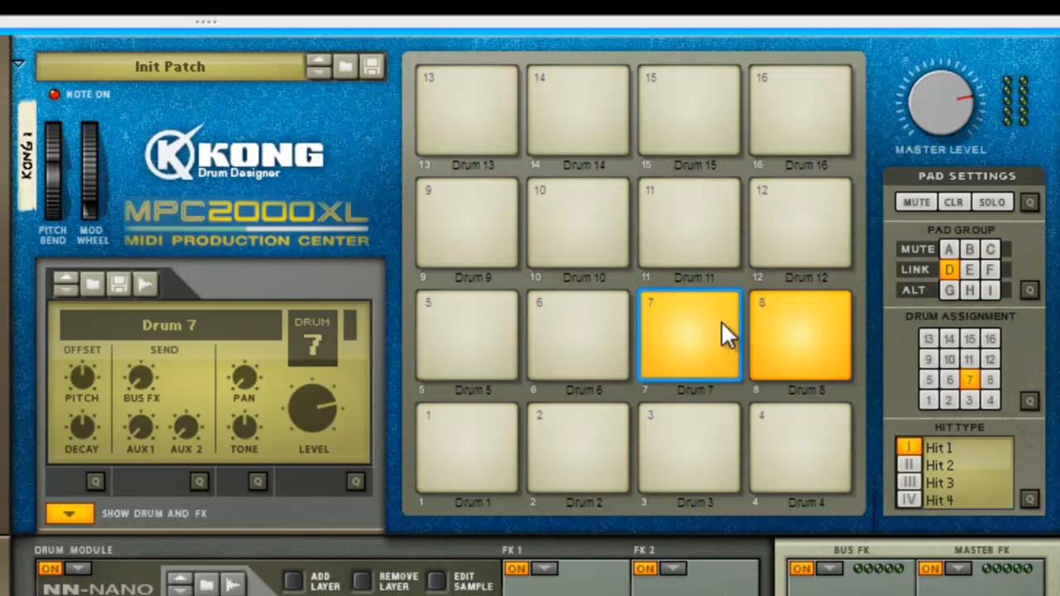
{"action": "left_click", "coordinate": [829, 338]}
{"action": "left_click", "coordinate": [724, 330]}
{"action": "left_click", "coordinate": [824, 343]}
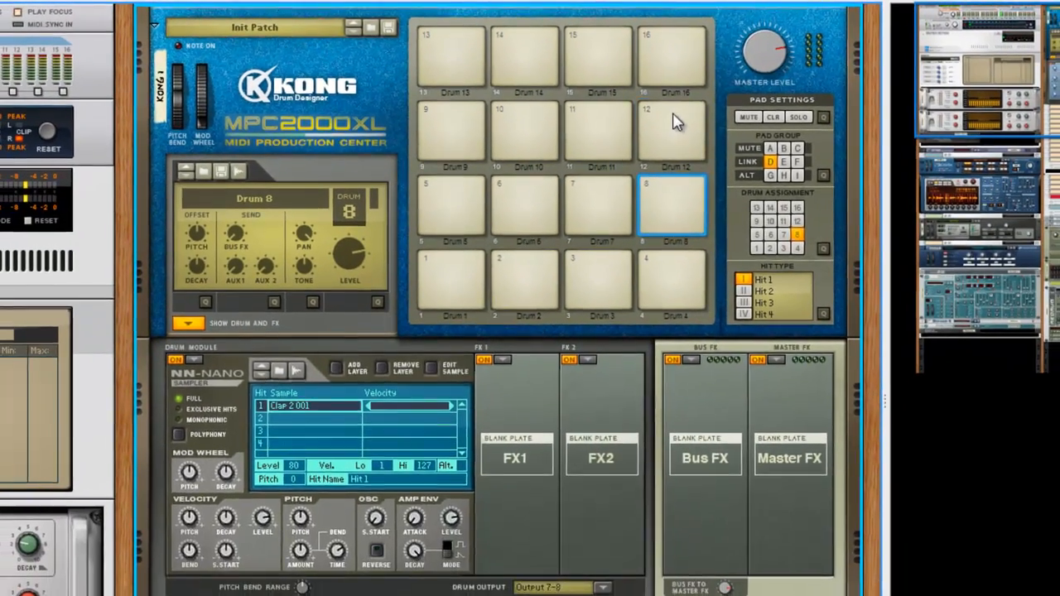
Audition Kong pads 11 and 12 alternately and finish on pad 12.
{"action": "left_click", "coordinate": [687, 127]}
{"action": "left_click", "coordinate": [619, 134]}
{"action": "left_click", "coordinate": [672, 124]}
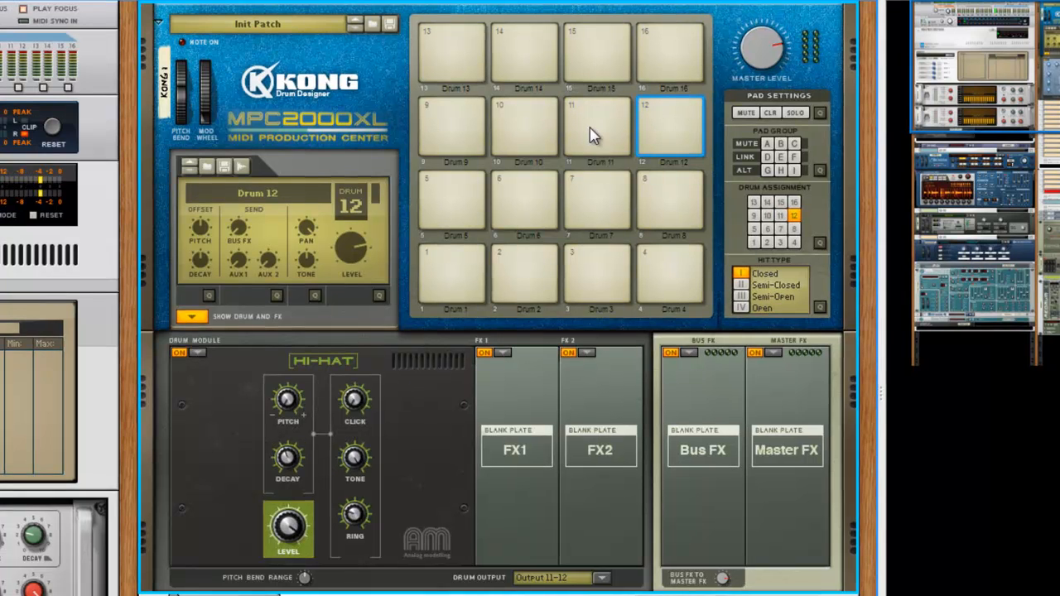
{"action": "left_click", "coordinate": [590, 132]}
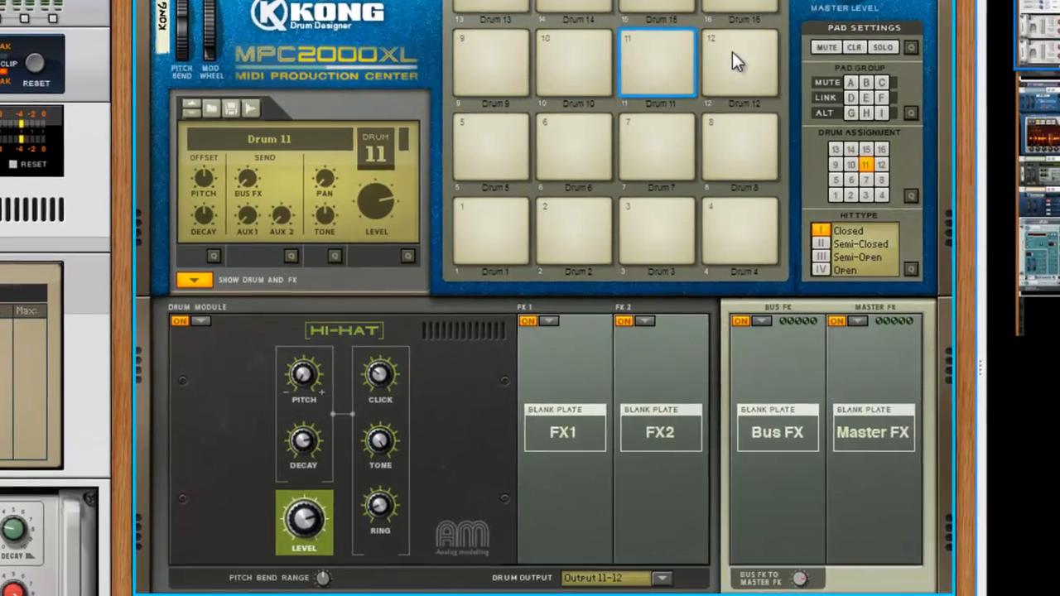
{"action": "left_click", "coordinate": [669, 134]}
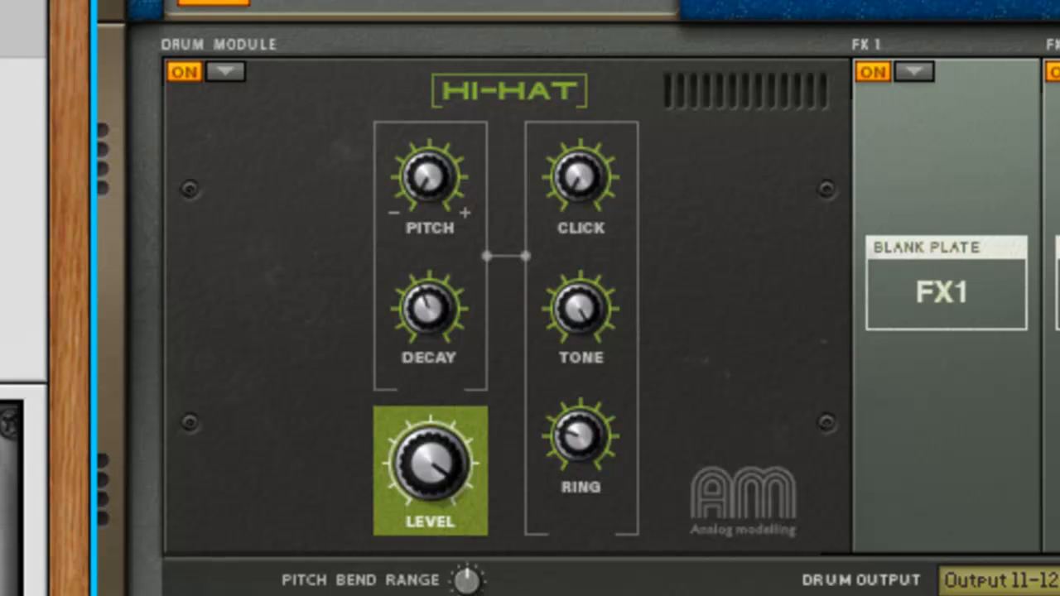
{"action": "left_click", "coordinate": [746, 2]}
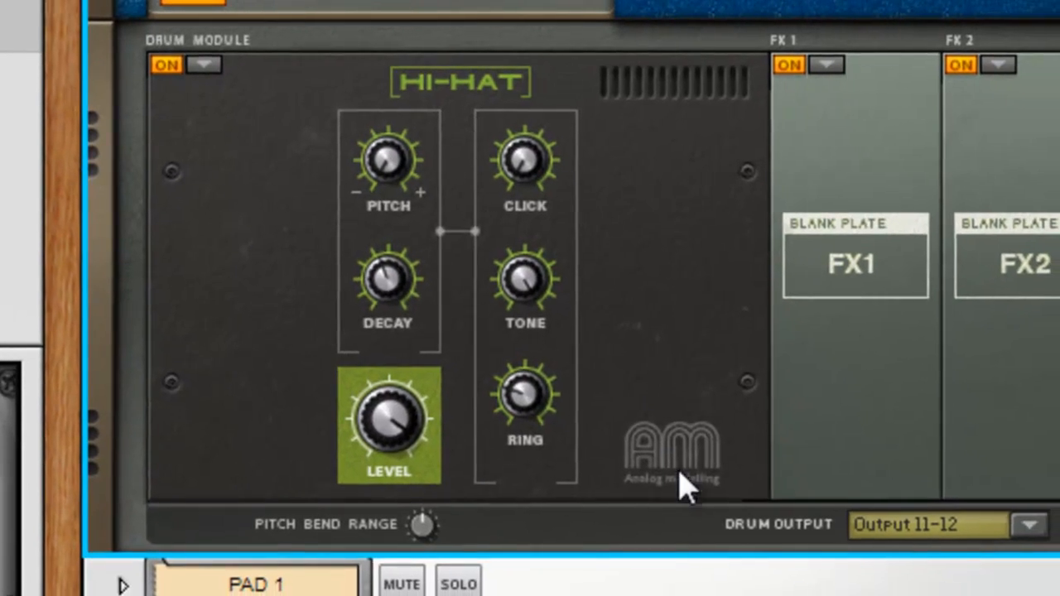
Review the available drum module types for drum 12 without changing its Synth Hi-Hat module.
{"action": "left_click", "coordinate": [199, 64]}
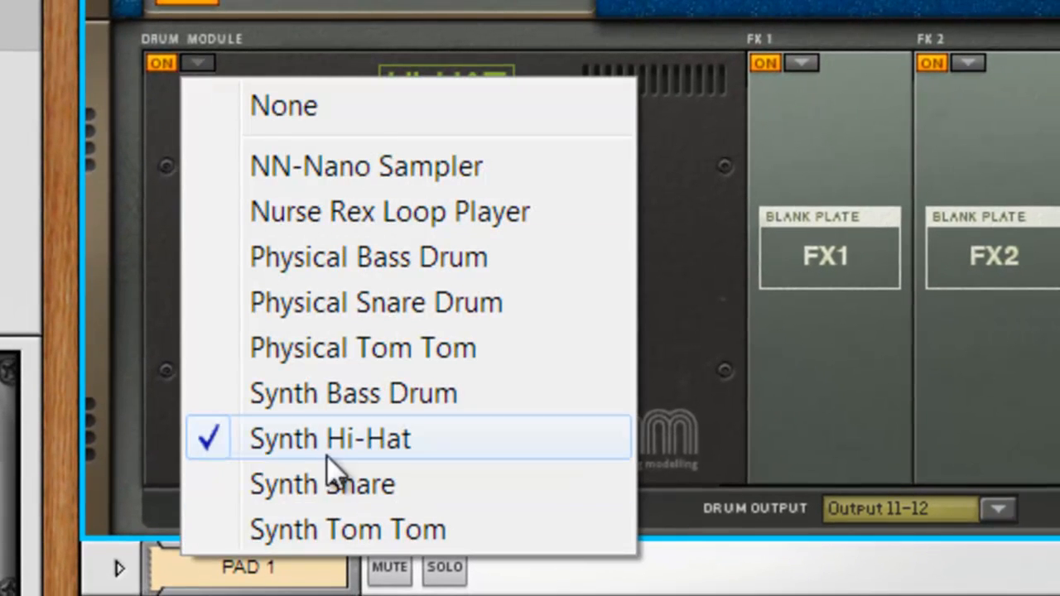
{"action": "left_click", "coordinate": [705, 58]}
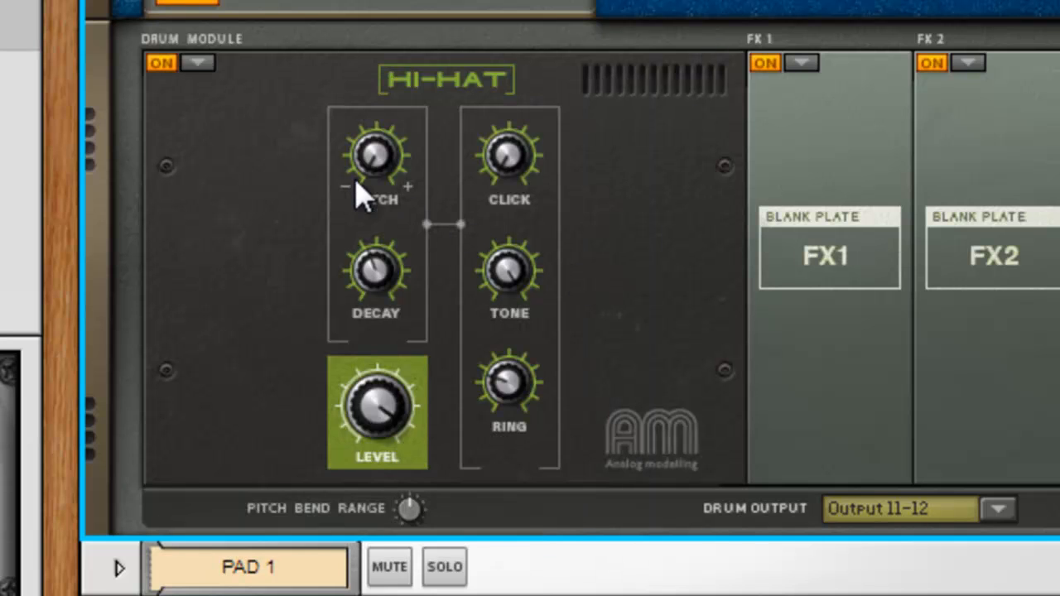
{"action": "mouse_move", "coordinate": [361, 196]}
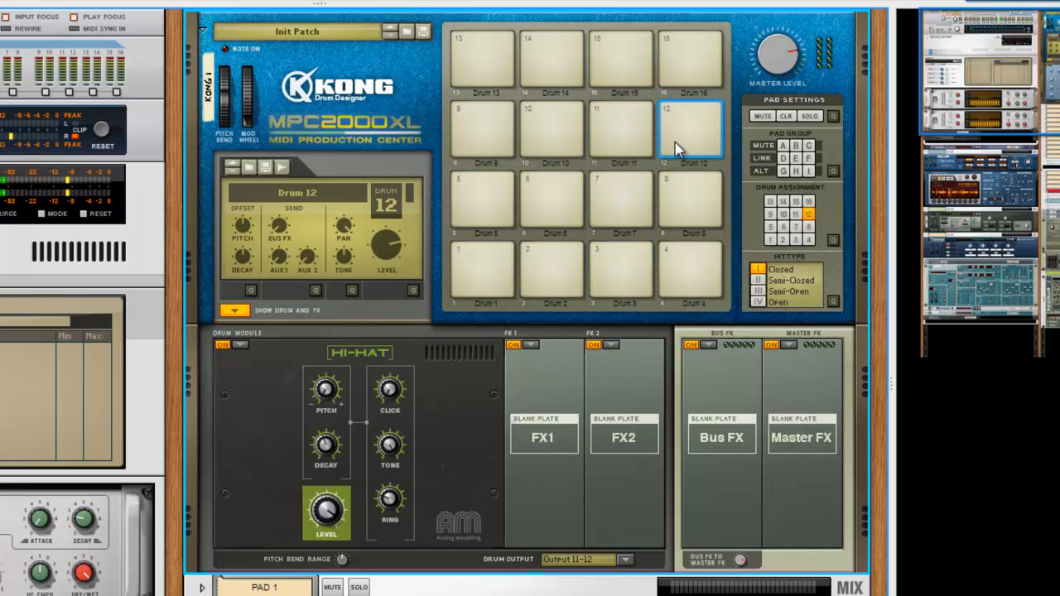
Patch a cable on the rear of the rack between Kong pad 12's Gate In and the RPG-8's Gate CV Out.
{"action": "left_click_drag", "start_coordinate": [994, 111], "coordinate": [1006, 289]}
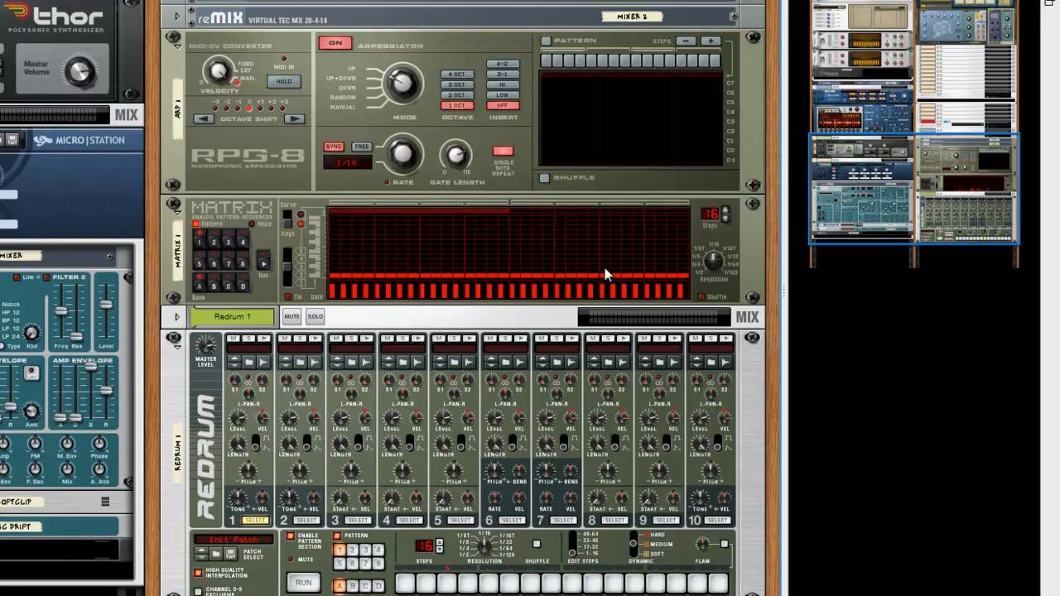
{"action": "left_click_drag", "start_coordinate": [874, 199], "coordinate": [880, 12]}
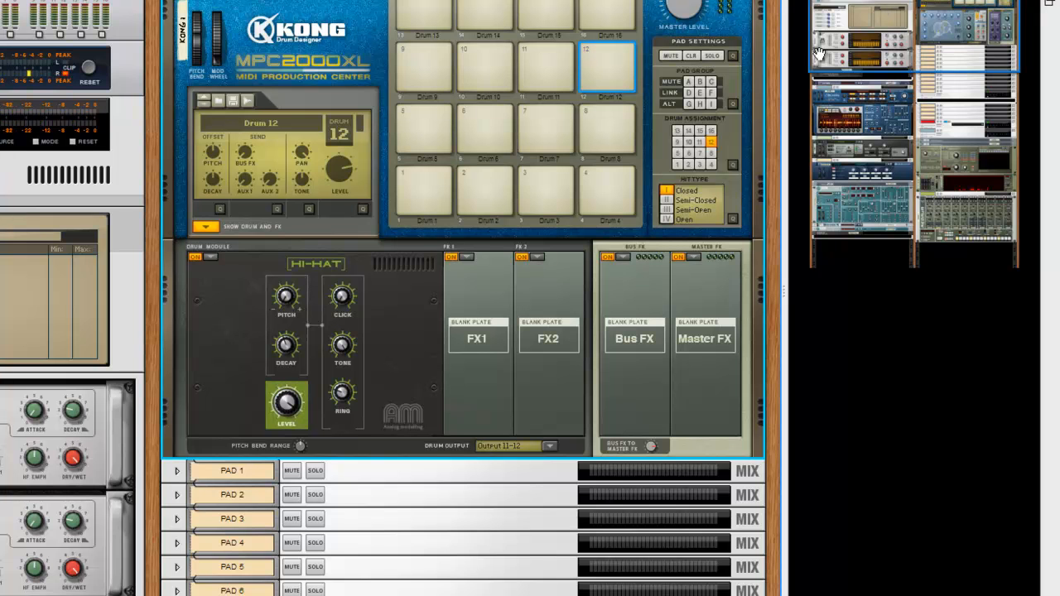
{"action": "key", "text": "Tab"}
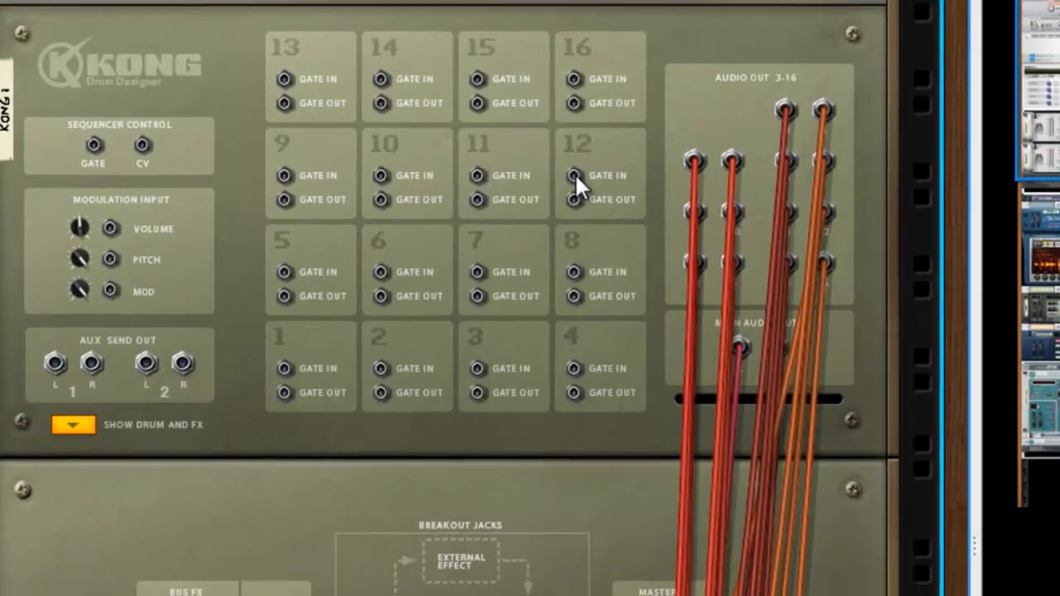
{"action": "mouse_move", "coordinate": [529, 207]}
{"action": "left_mouse_down"}
{"action": "mouse_move", "coordinate": [529, 359]}
{"action": "mouse_move", "coordinate": [533, 225]}
{"action": "left_mouse_up"}
{"action": "left_click_drag", "start_coordinate": [617, 165], "coordinate": [262, 383]}
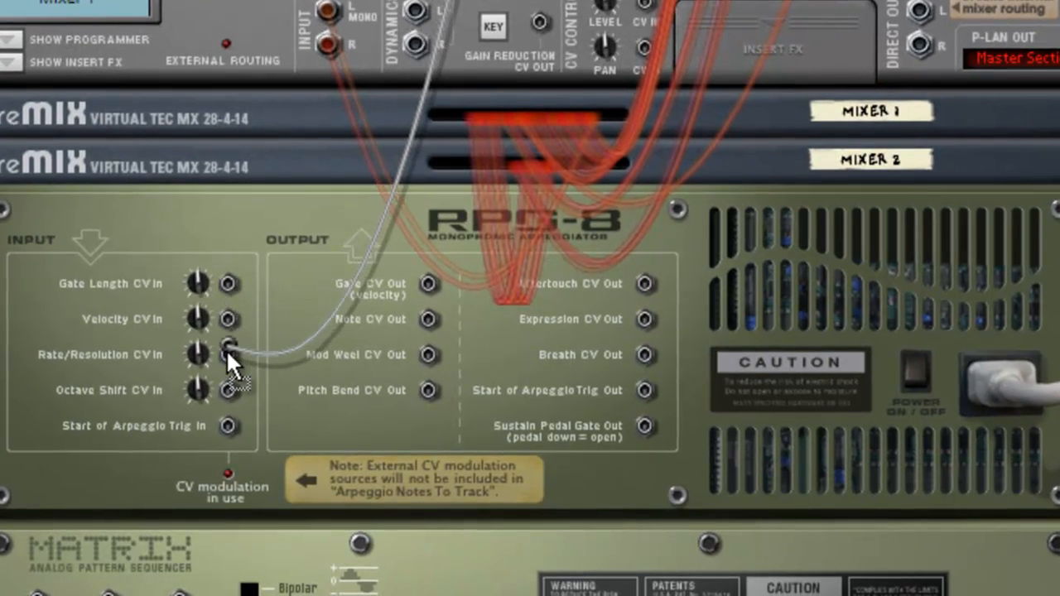
{"action": "left_click_drag", "start_coordinate": [226, 350], "coordinate": [429, 295]}
{"action": "left_click_drag", "start_coordinate": [444, 354], "coordinate": [445, 354]}
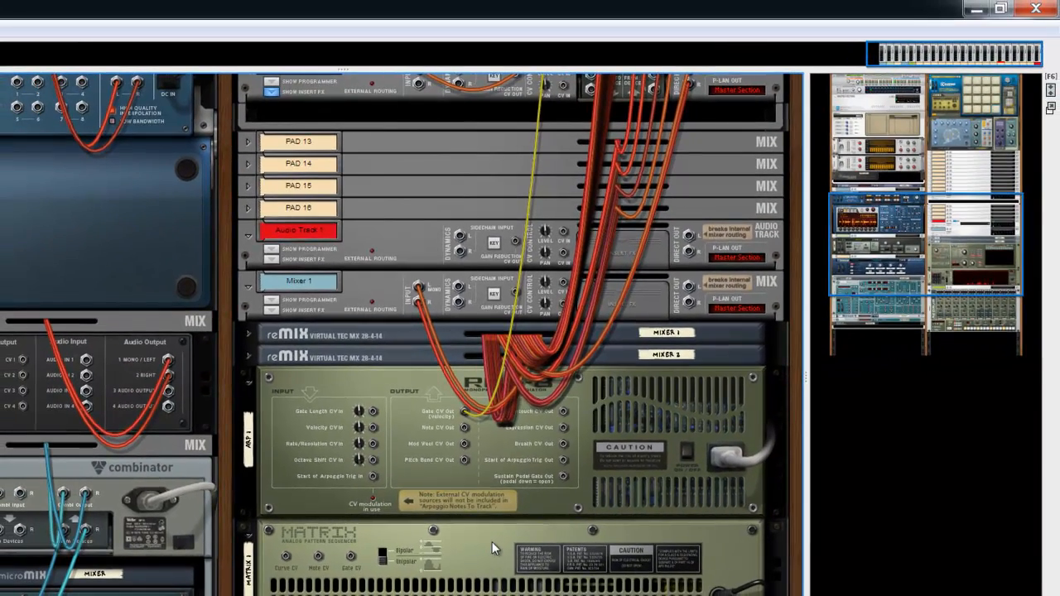
Turn the rack to its front, give the Arp 1 track the keyboard input in the sequencer, and return to the rack.
{"action": "key", "text": "Tab"}
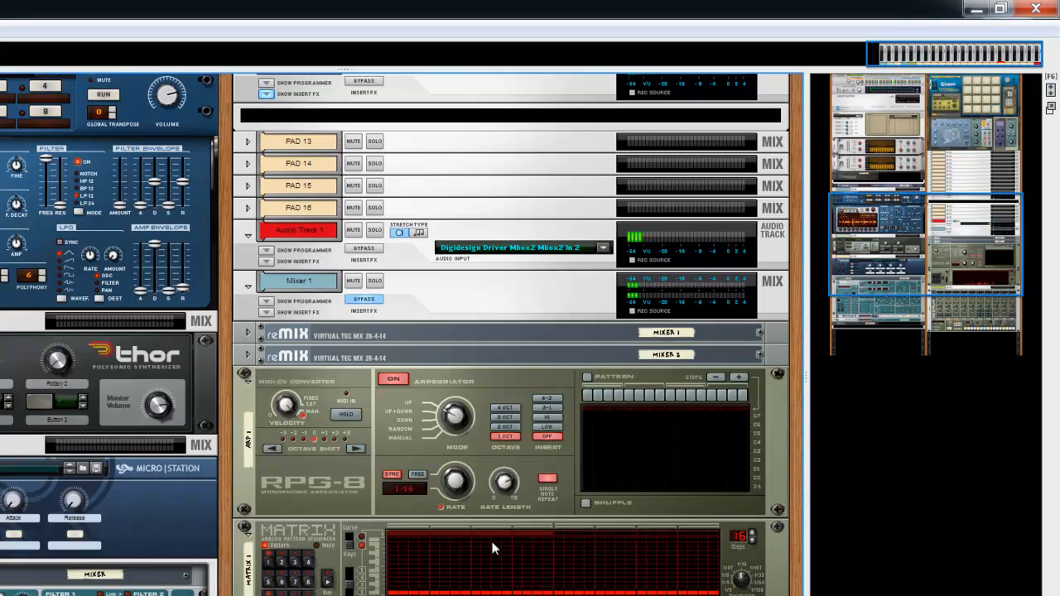
{"action": "key", "text": "F5"}
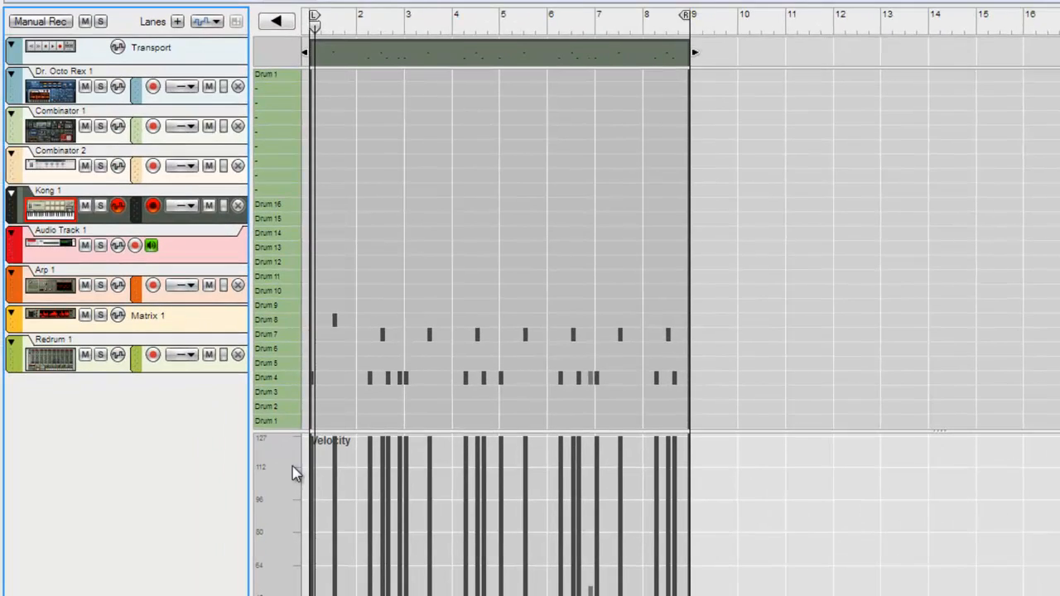
{"action": "left_click", "coordinate": [70, 290]}
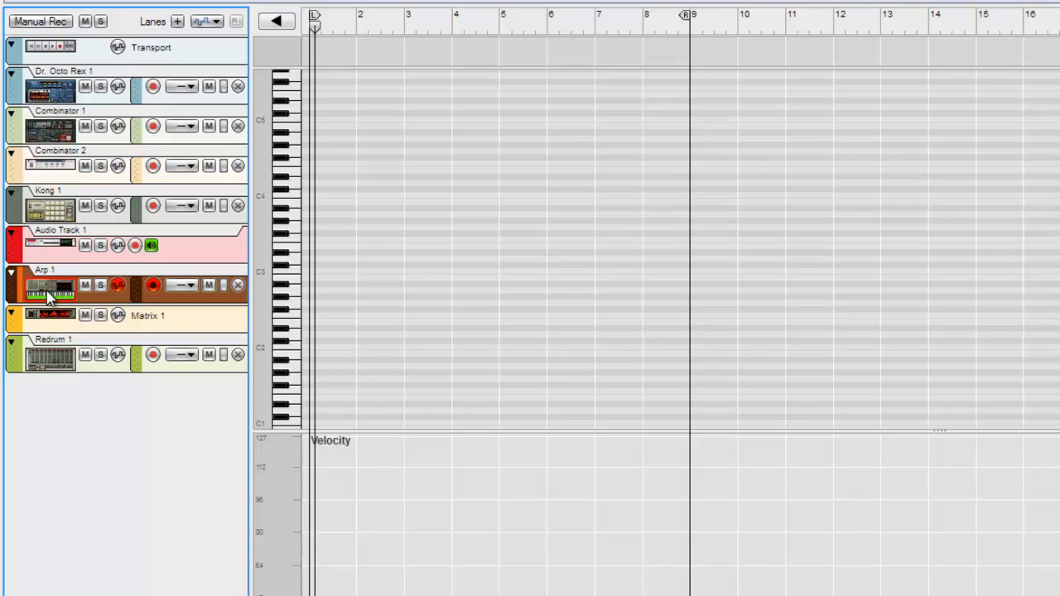
{"action": "key", "text": "F6"}
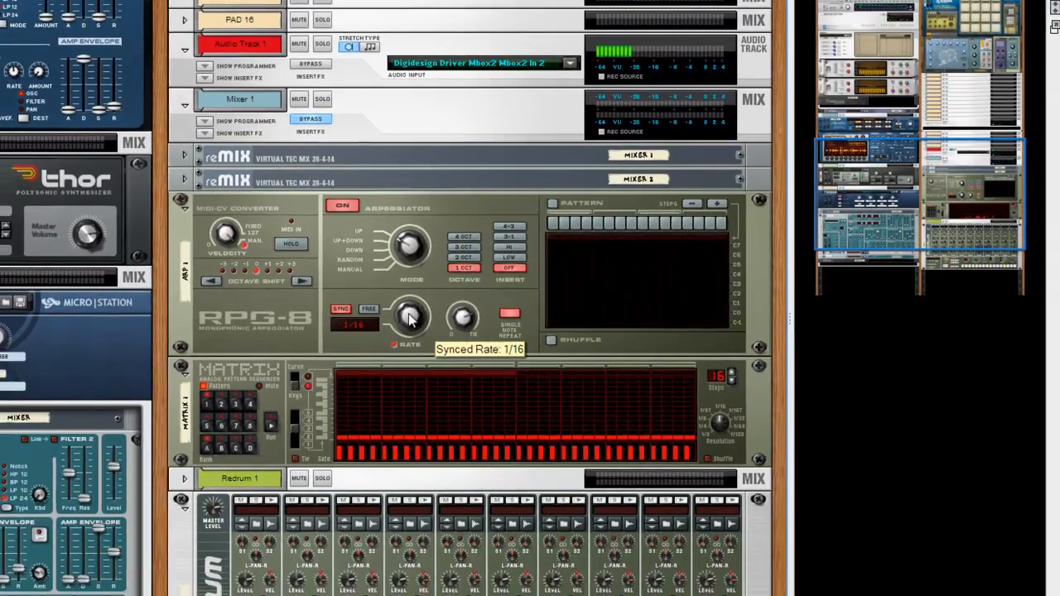
Review the RPG-8's rear Gate CV connection and examine how the arpeggiator triggers Kong pad 12 while notes play.
{"action": "key", "text": "Tab"}
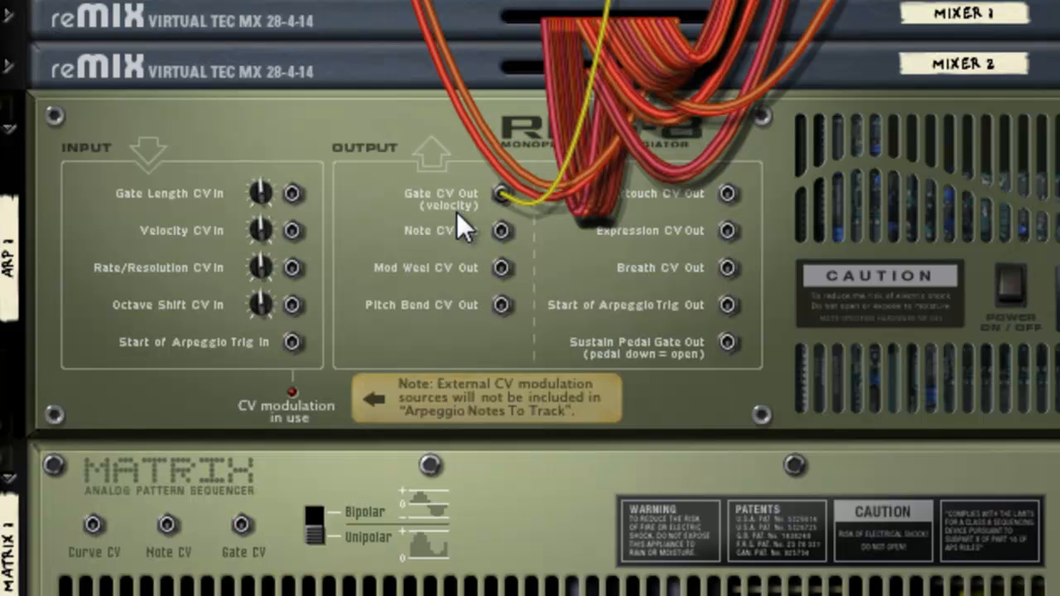
{"action": "key", "text": "Tab"}
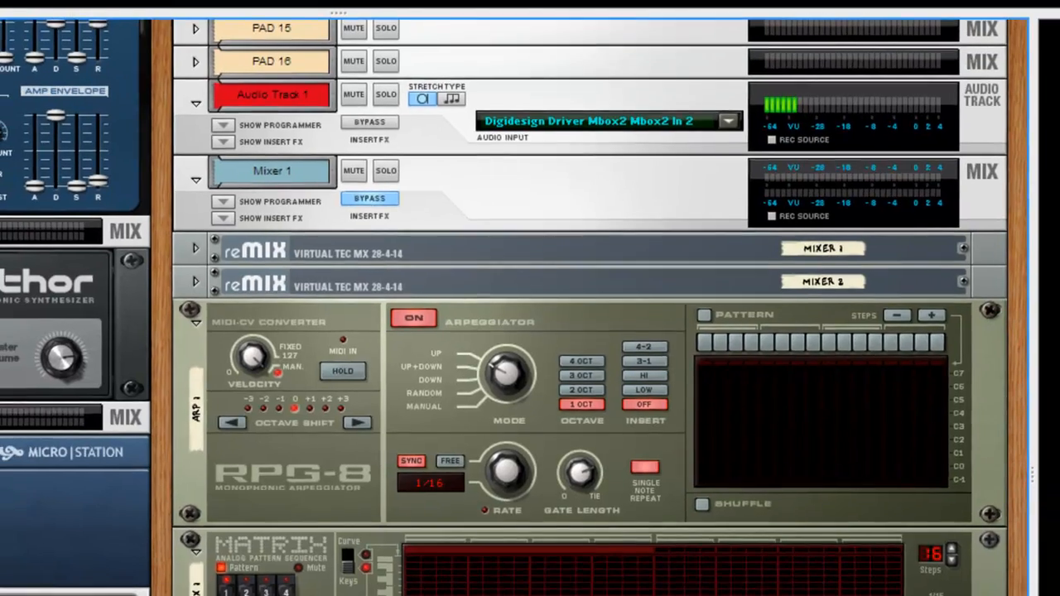
{"action": "scroll", "coordinate": [589, 322], "scroll_direction": "up", "scroll_amount": 10}
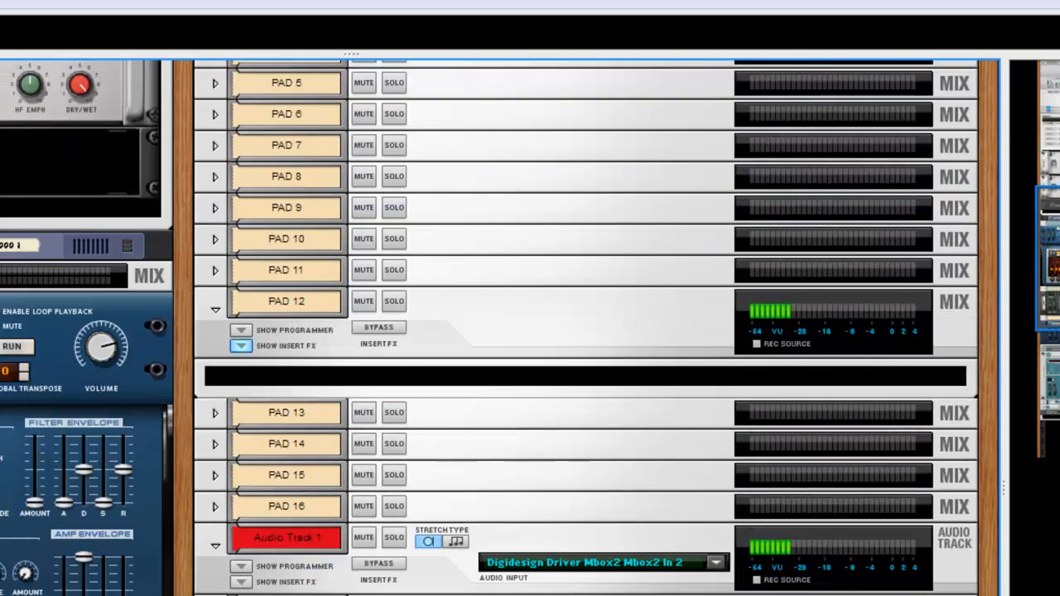
{"action": "scroll", "coordinate": [781, 515], "scroll_direction": "down", "scroll_amount": 5}
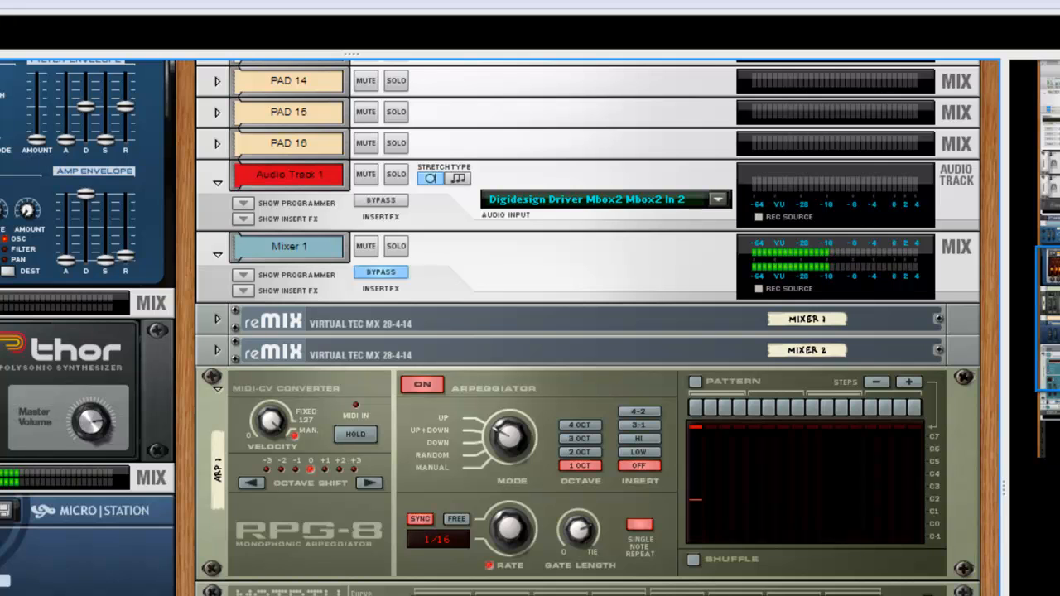
{"action": "scroll", "coordinate": [580, 332], "scroll_direction": "up", "scroll_amount": 10}
{"action": "scroll", "coordinate": [497, 331], "scroll_direction": "up", "scroll_amount": 10}
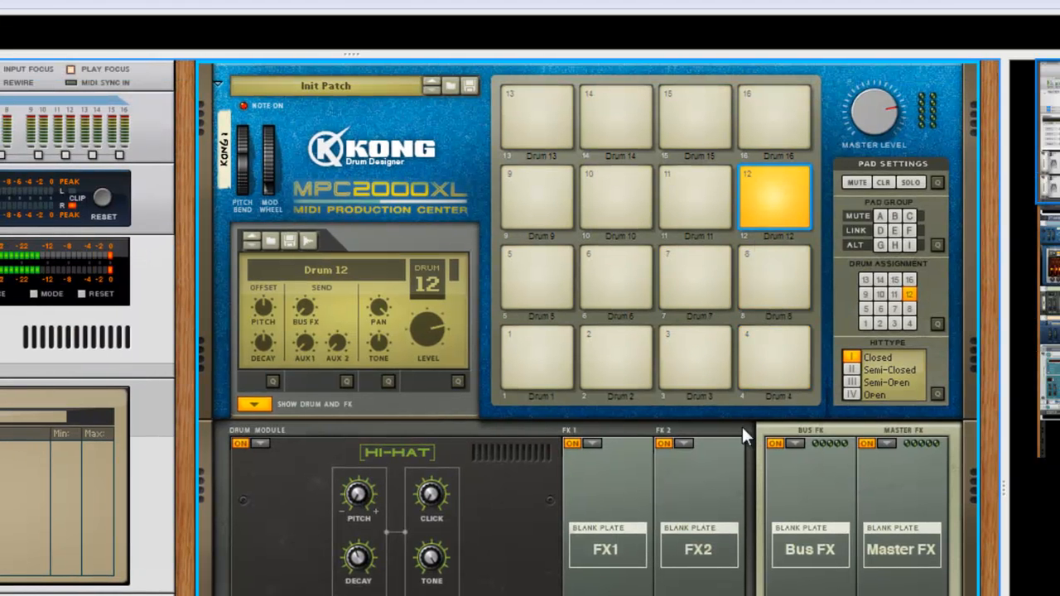
{"action": "scroll", "coordinate": [580, 331], "scroll_direction": "down", "scroll_amount": 15}
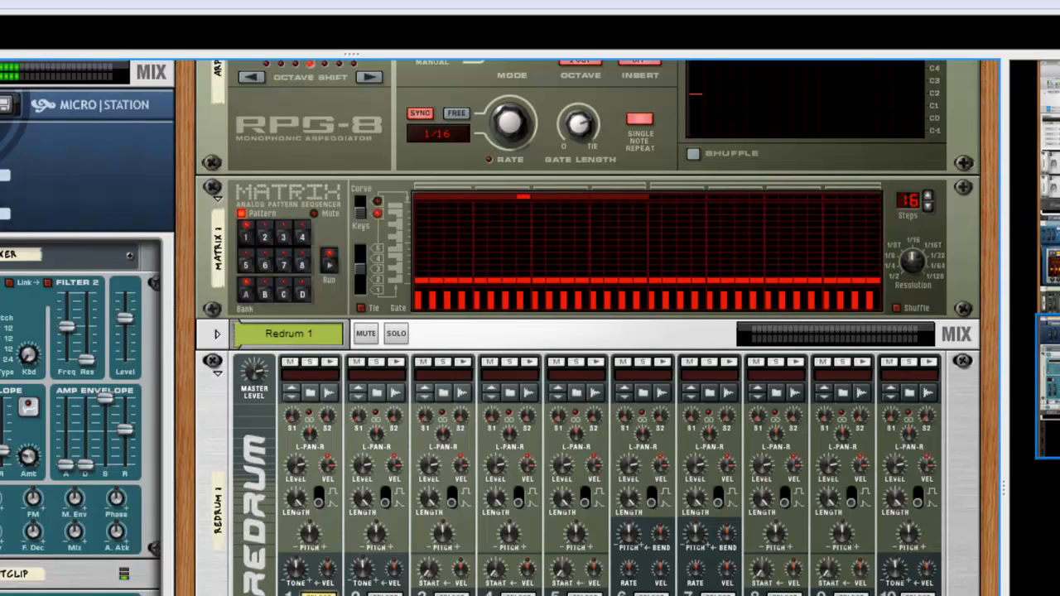
{"action": "scroll", "coordinate": [580, 331], "scroll_direction": "up", "scroll_amount": 10}
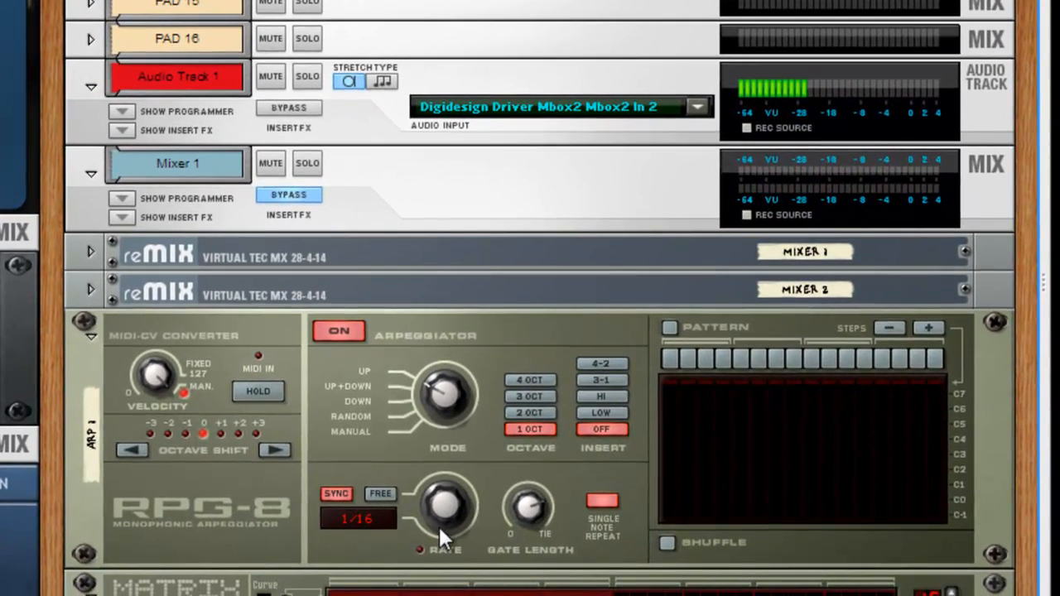
Try a synced rate of 1/32 on the RPG-8 arpeggiator and return it to 1/16.
{"action": "left_click_drag", "start_coordinate": [437, 498], "coordinate": [467, 411]}
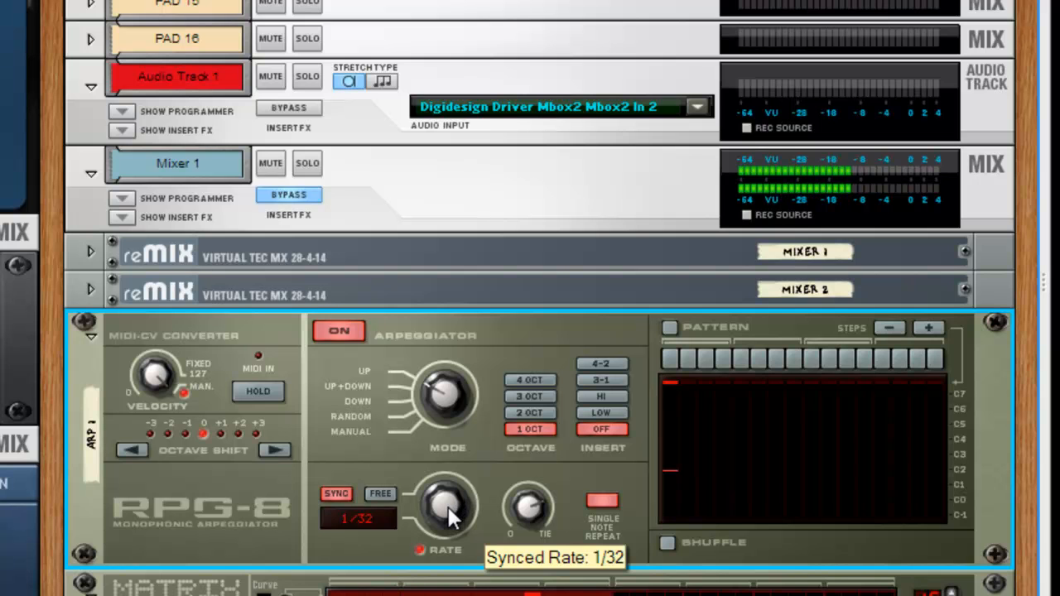
{"action": "left_click_drag", "start_coordinate": [444, 547], "coordinate": [443, 567]}
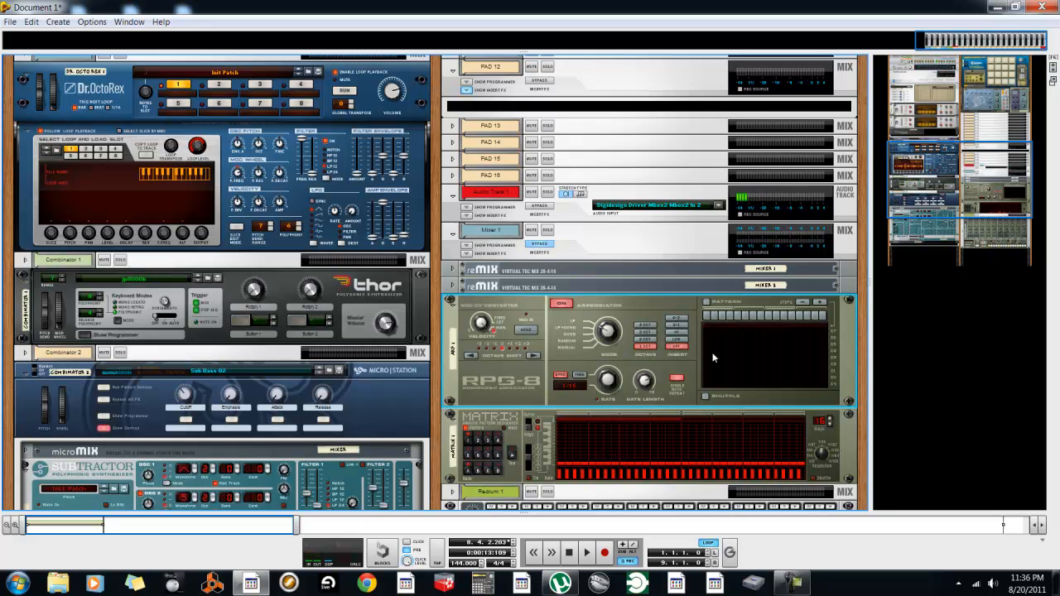
Delete the RPG-8 arpeggiator from the rack and confirm its removal.
{"action": "right_click", "coordinate": [645, 318]}
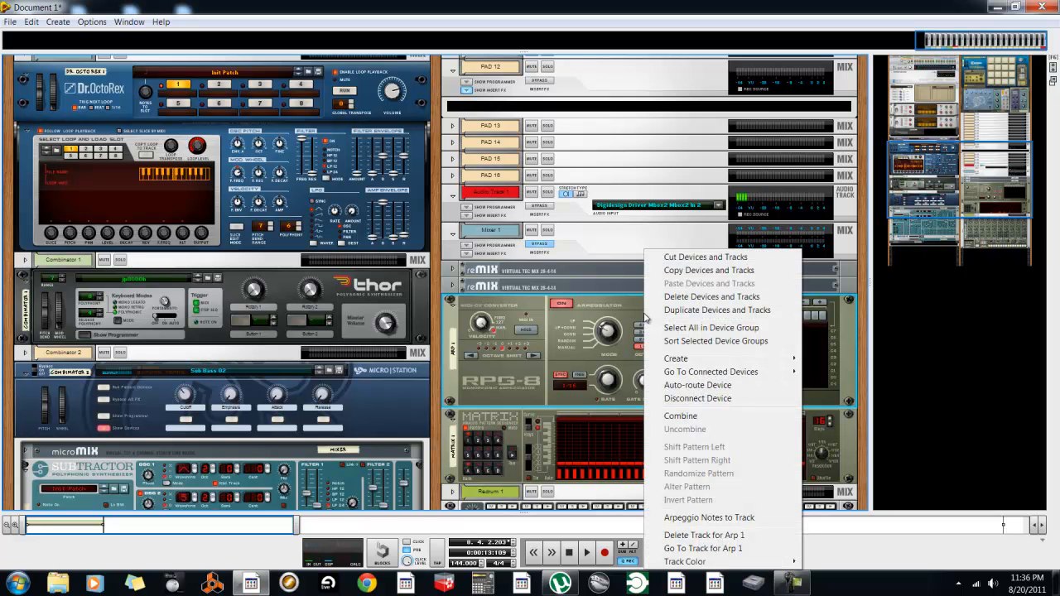
{"action": "left_click", "coordinate": [691, 297]}
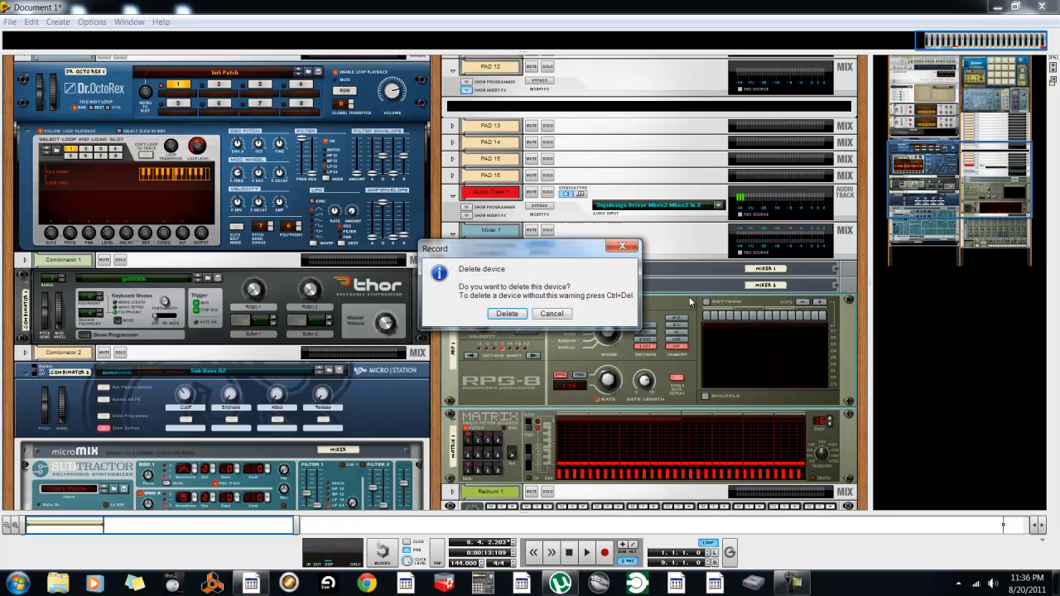
{"action": "left_click", "coordinate": [507, 314]}
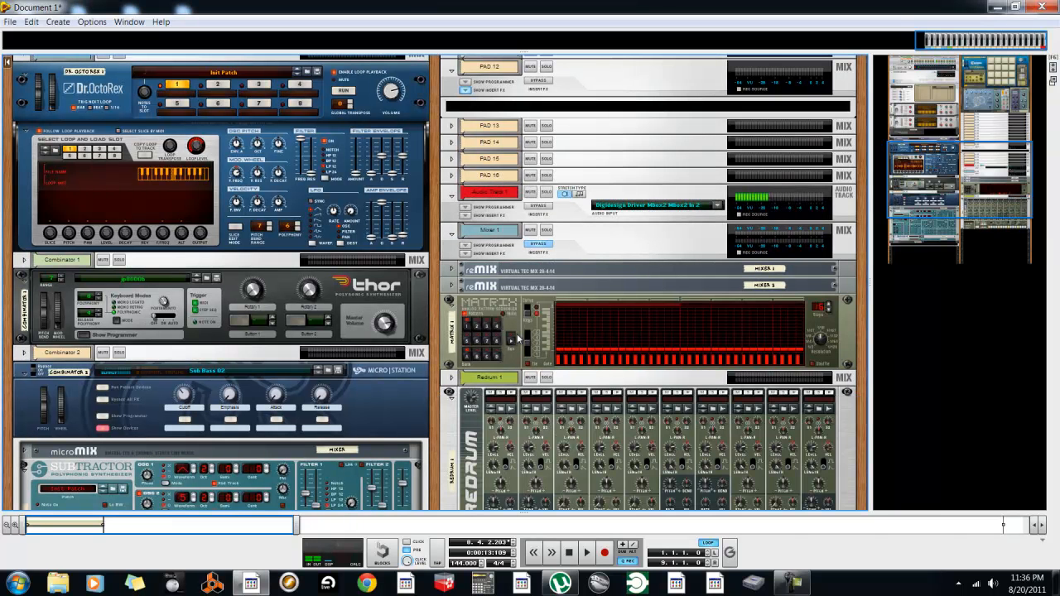
Check the Matrix's rear CV outputs and set its pattern length to 1 step.
{"action": "key", "text": "Tab"}
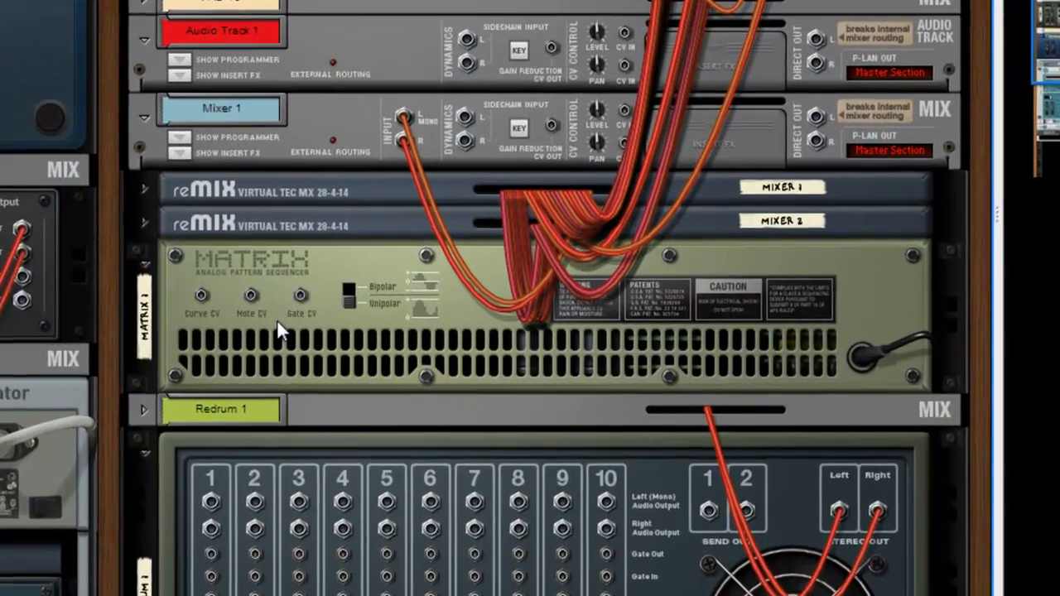
{"action": "key", "text": "Tab"}
{"action": "key", "text": "Tab"}
{"action": "key", "text": "Tab"}
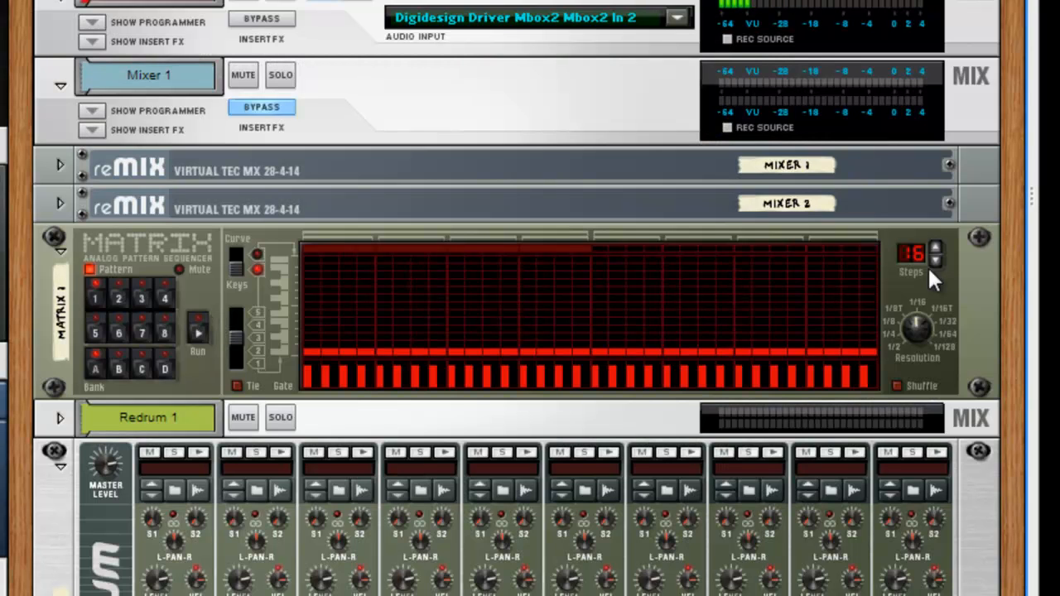
{"action": "left_click_drag", "start_coordinate": [928, 273], "coordinate": [928, 340]}
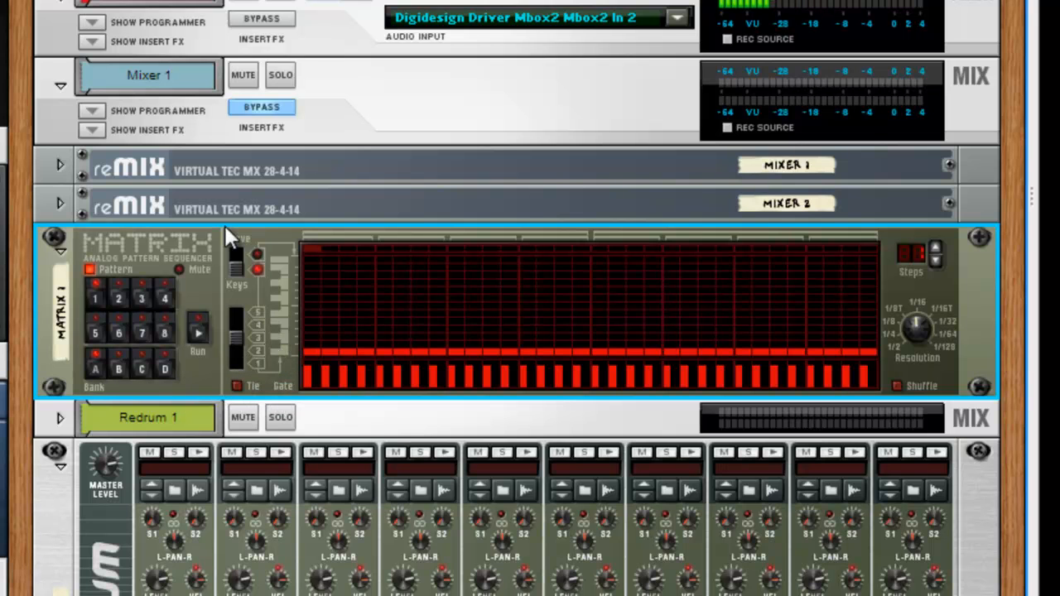
Patch the Matrix's Gate CV output to Kong pad 12's Gate In on the rear of the rack.
{"action": "key", "text": "Tab"}
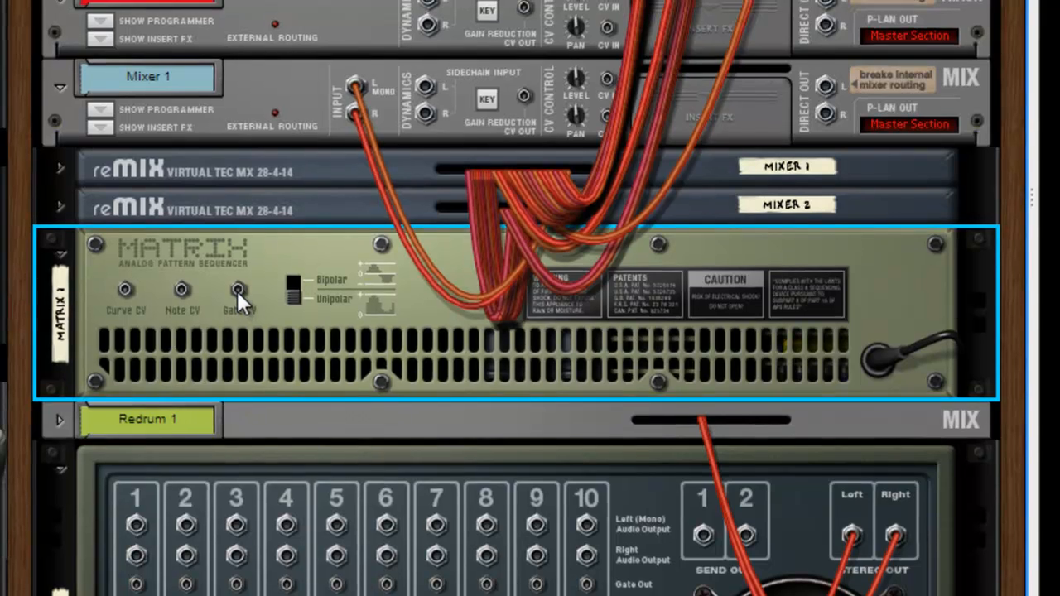
{"action": "left_click_drag", "start_coordinate": [237, 291], "coordinate": [597, 262]}
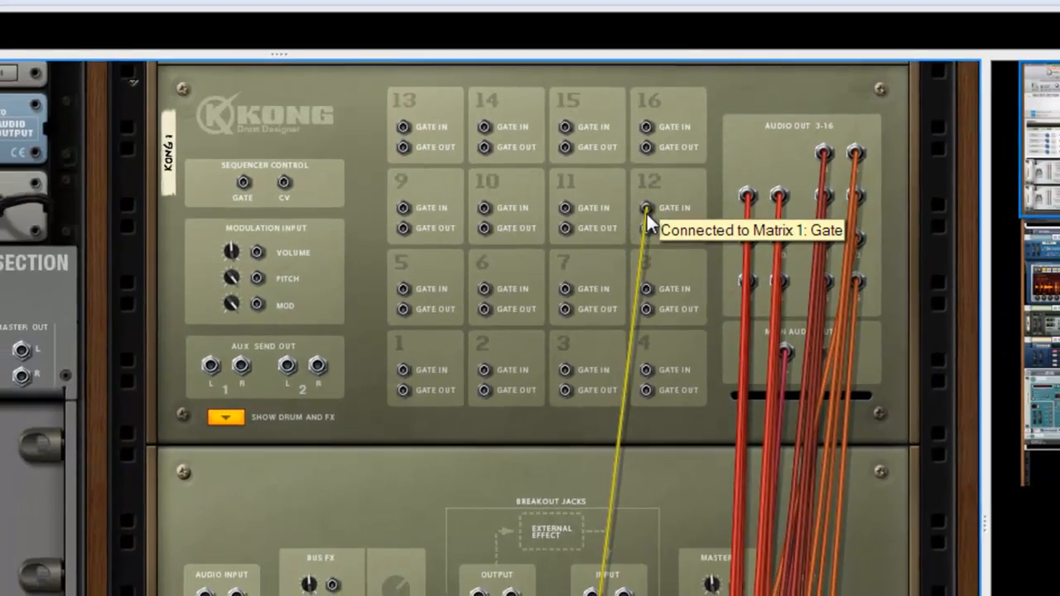
{"action": "key", "text": "Tab"}
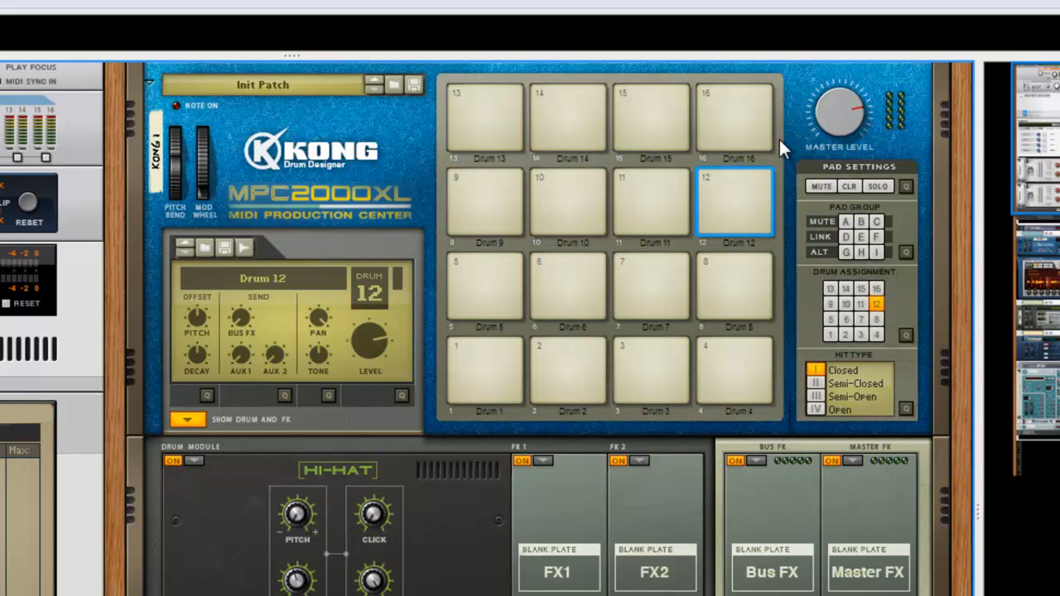
Give the Kong 1 track the keyboard input in the sequencer and return to the rack.
{"action": "key", "text": "Tab"}
{"action": "key", "text": "Tab"}
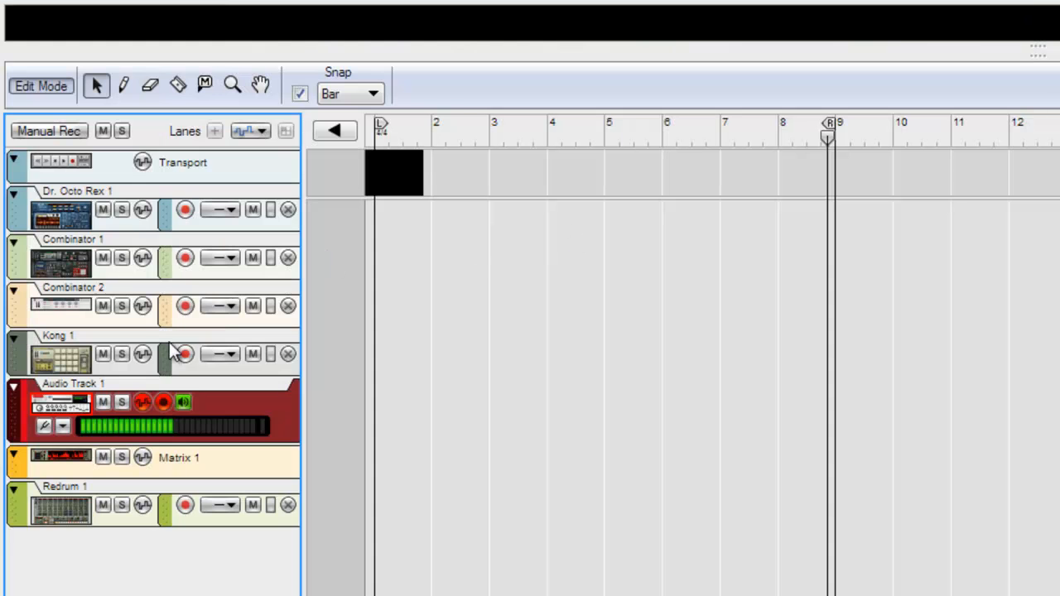
{"action": "left_click", "coordinate": [67, 357]}
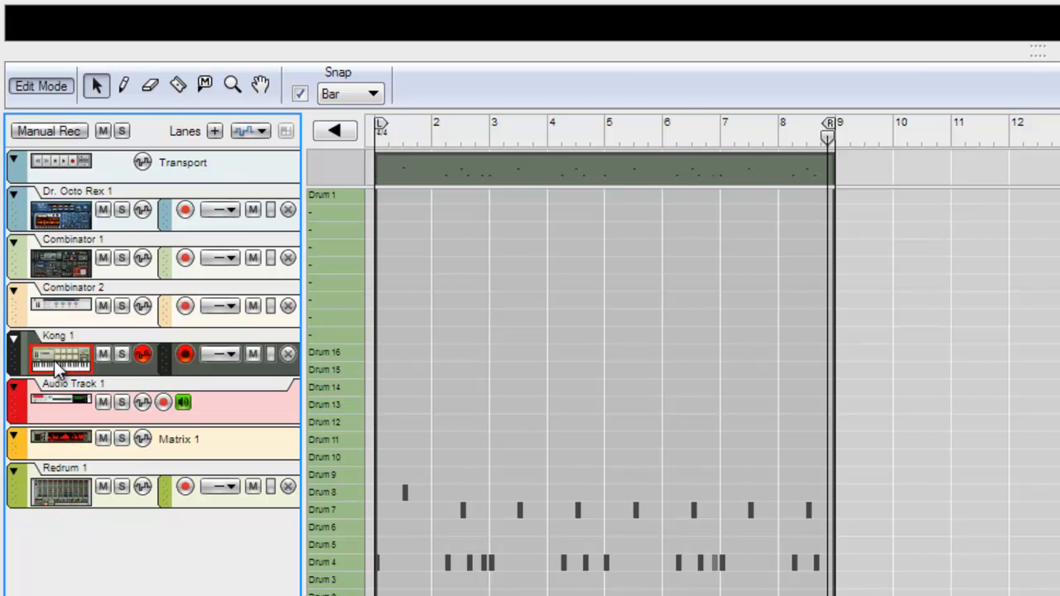
{"action": "key", "text": "F6"}
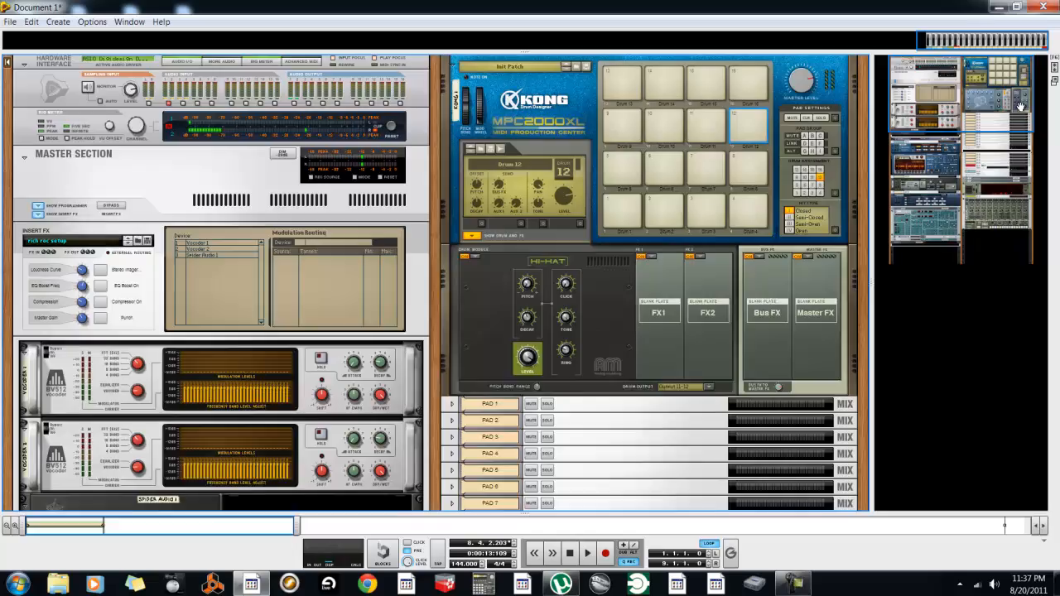
Bring the Matrix into view and start playback to hear it trigger Kong pad 12.
{"action": "left_click", "coordinate": [985, 262]}
{"action": "left_click_drag", "start_coordinate": [986, 263], "coordinate": [980, 207]}
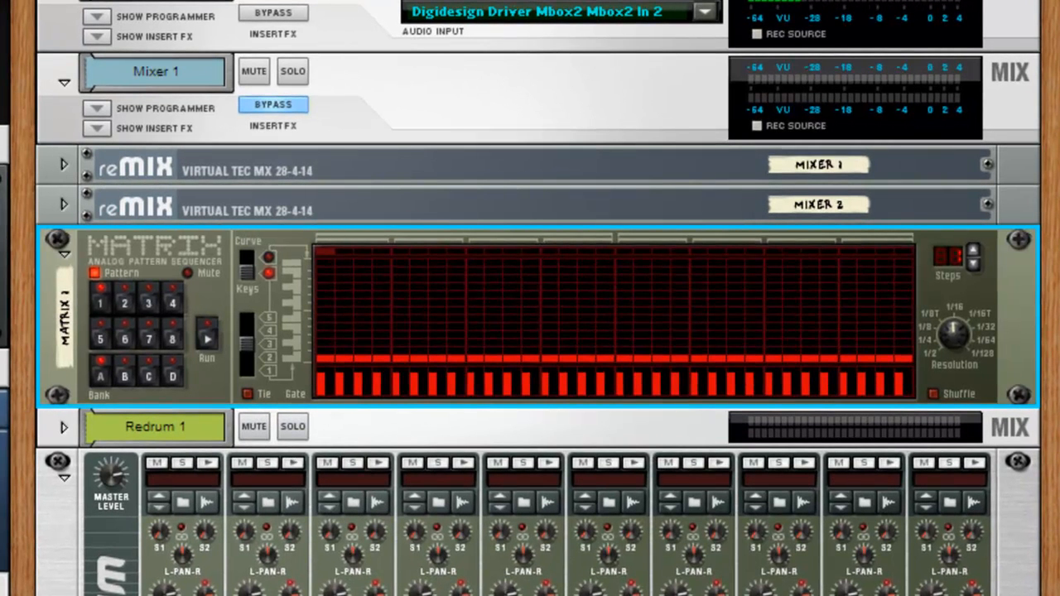
{"action": "key", "text": "space"}
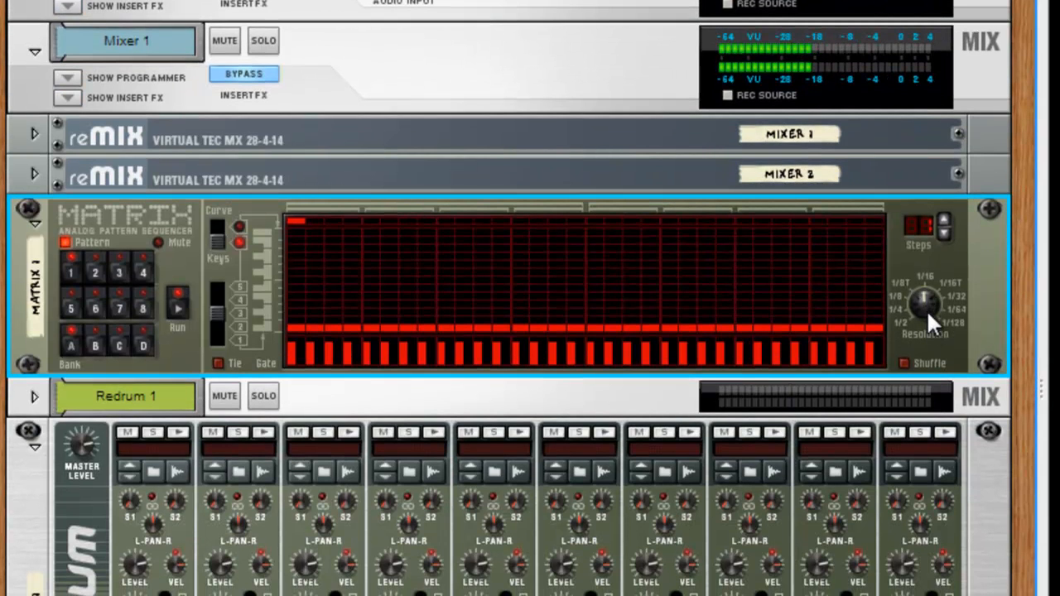
Try a Matrix resolution of 1/32 and a slower one during playback, and return it to 1/16.
{"action": "mouse_move", "coordinate": [927, 308]}
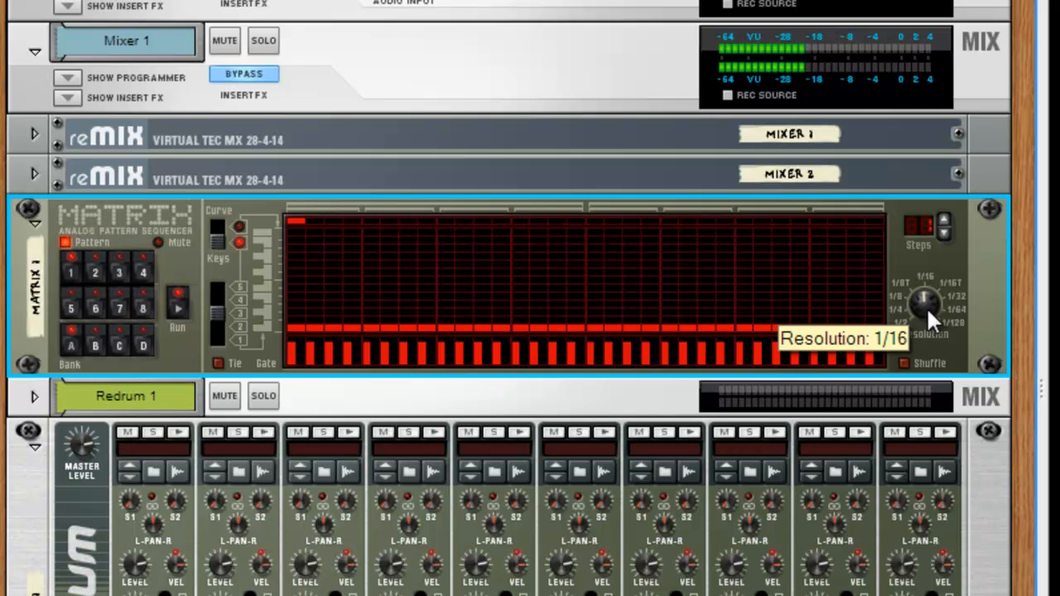
{"action": "left_click_drag", "start_coordinate": [927, 307], "coordinate": [926, 219]}
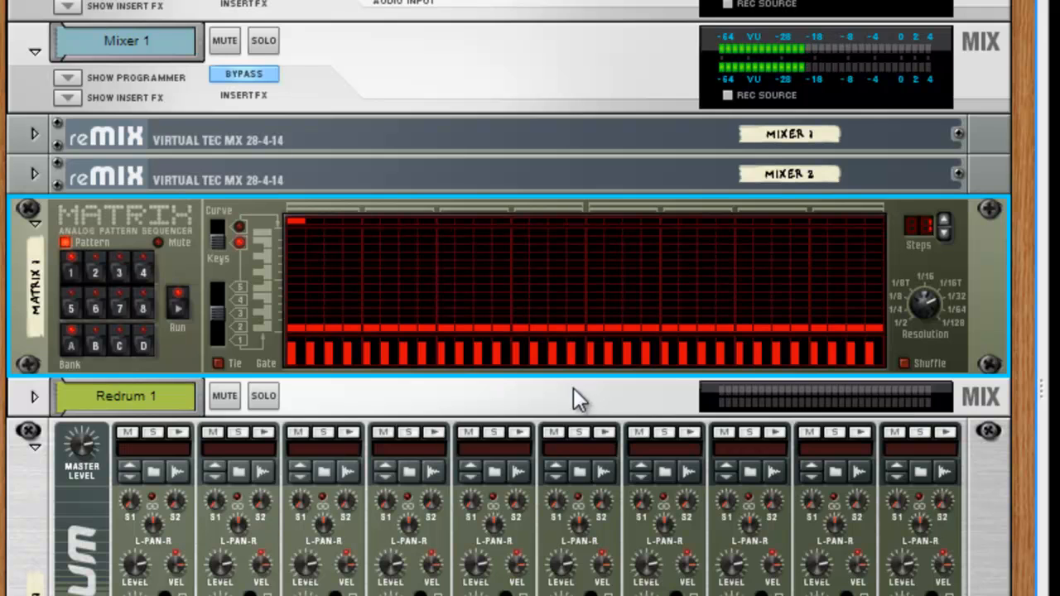
{"action": "mouse_move", "coordinate": [929, 304]}
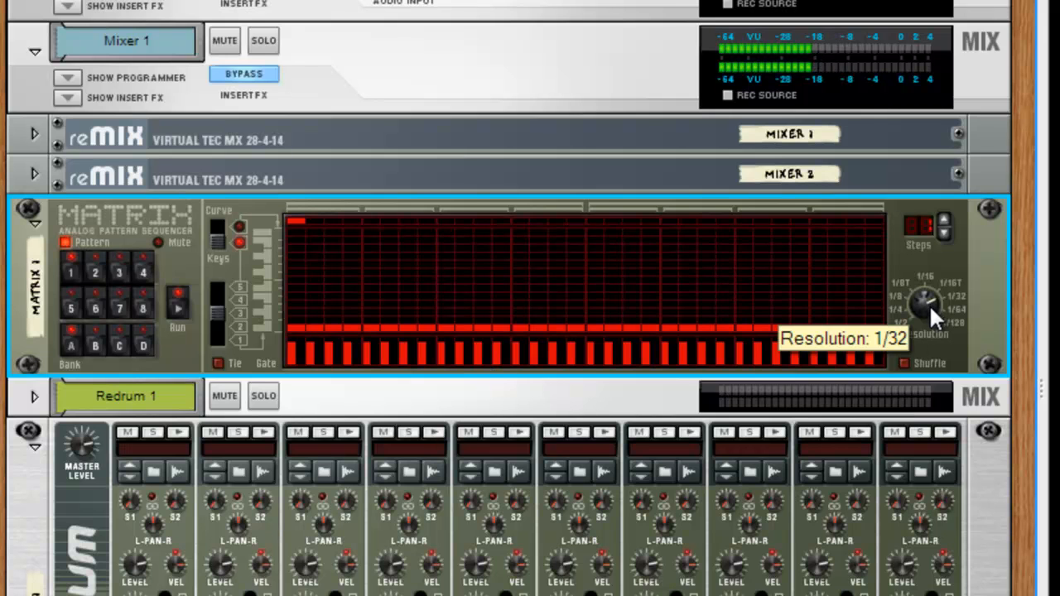
{"action": "left_click_drag", "start_coordinate": [930, 306], "coordinate": [921, 465]}
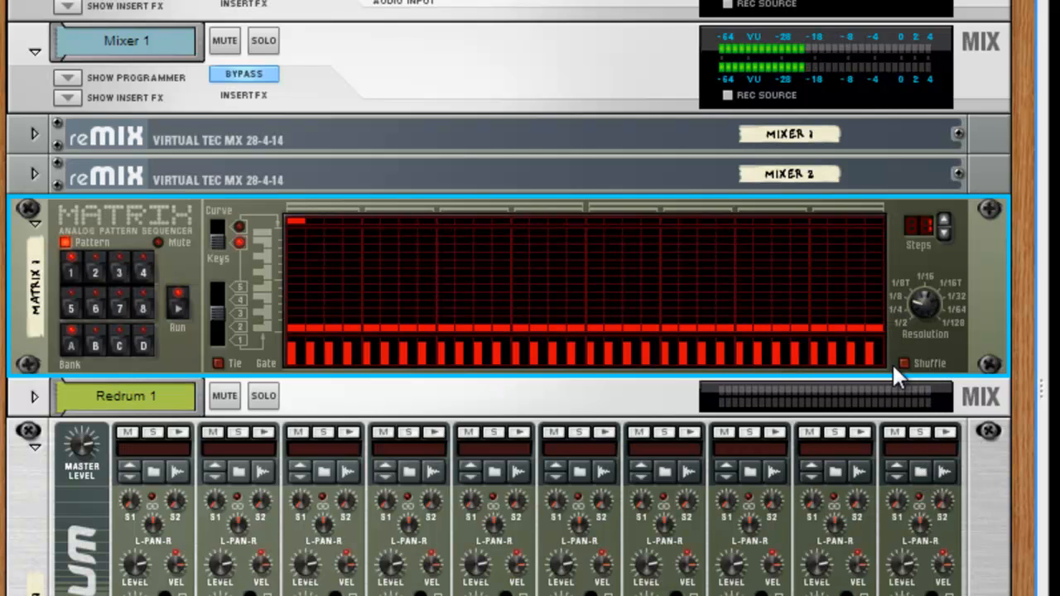
{"action": "left_click_drag", "start_coordinate": [910, 310], "coordinate": [955, 227]}
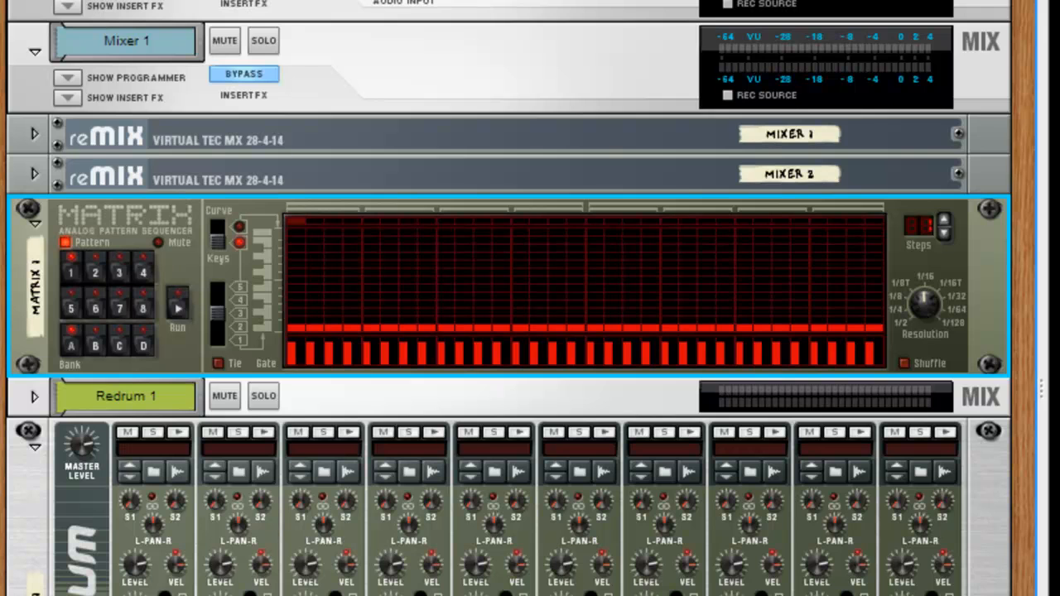
Move Kong pad 12's gate cable from the Matrix's Gate CV to Redrum channel 1's Gate Out.
{"action": "key", "text": "Tab"}
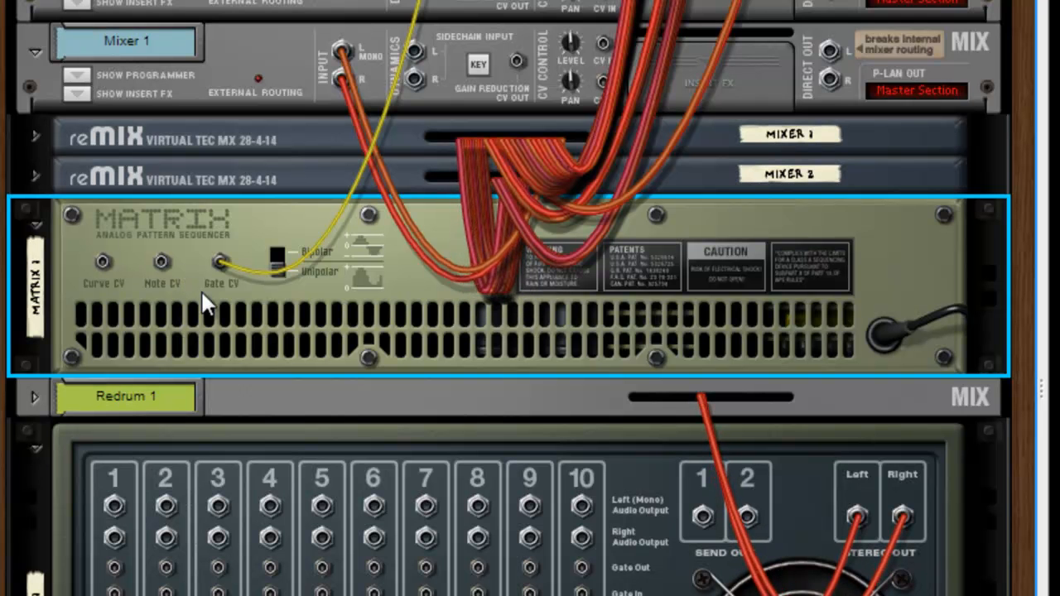
{"action": "key", "text": "Tab"}
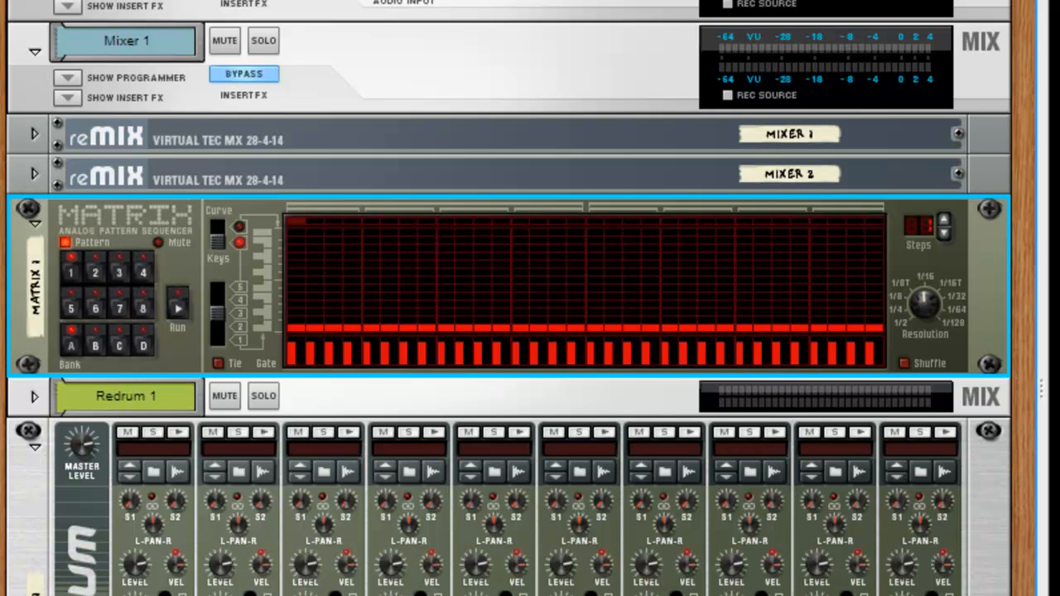
{"action": "key", "text": "Tab"}
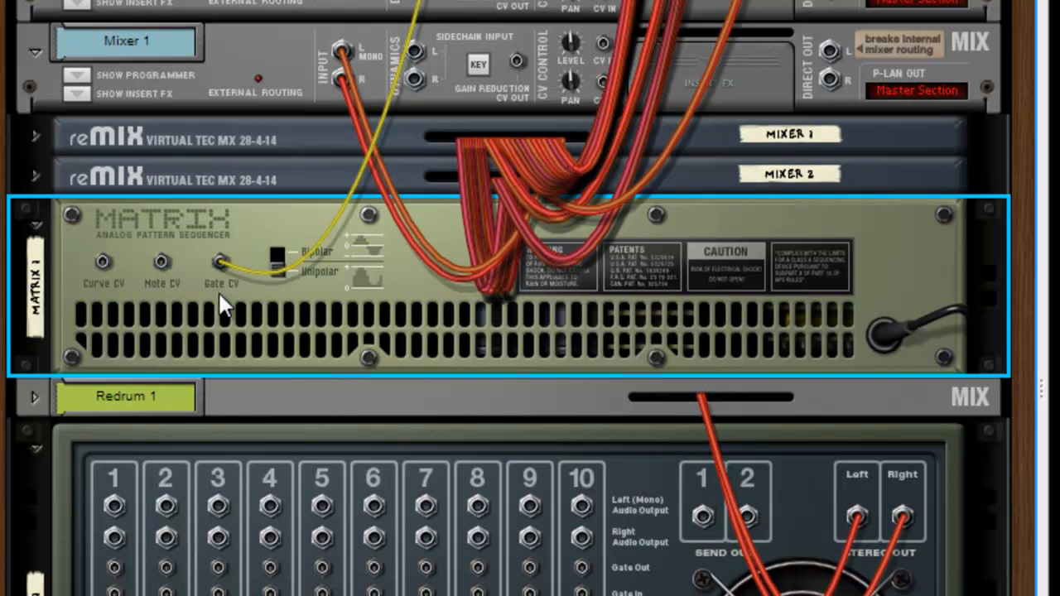
{"action": "left_click_drag", "start_coordinate": [220, 262], "coordinate": [236, 226]}
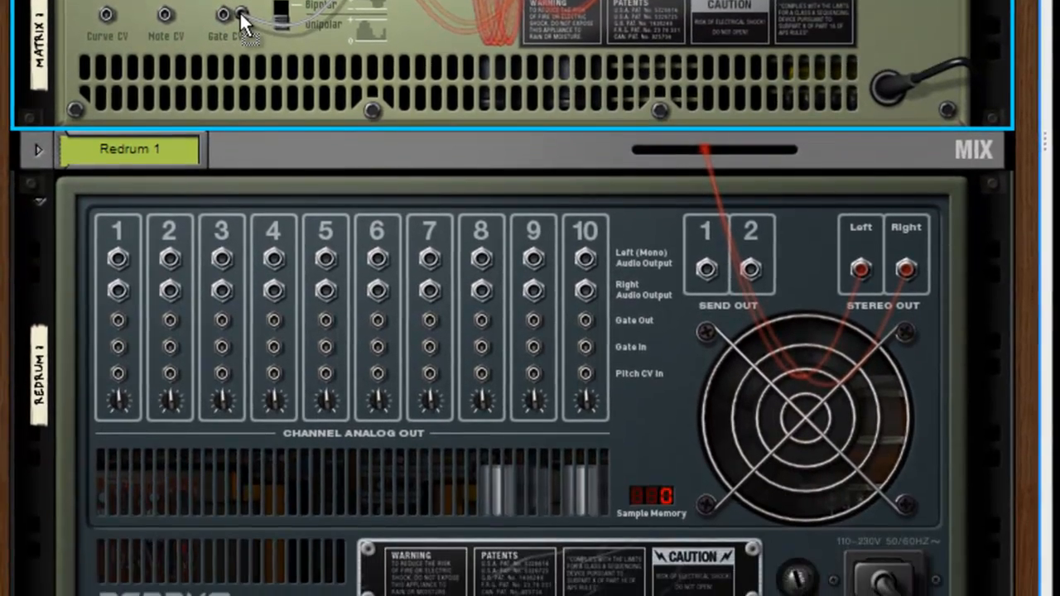
{"action": "left_click_drag", "start_coordinate": [240, 11], "coordinate": [139, 266]}
{"action": "left_click_drag", "start_coordinate": [141, 163], "coordinate": [128, 182]}
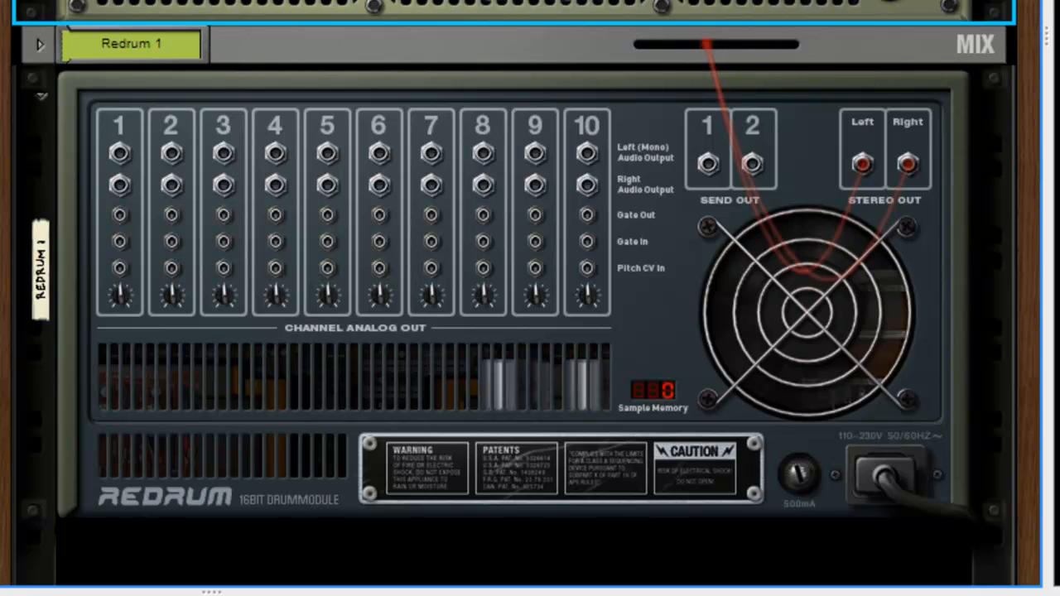
{"action": "key", "text": "k"}
{"action": "left_click_drag", "start_coordinate": [336, 5], "coordinate": [121, 213]}
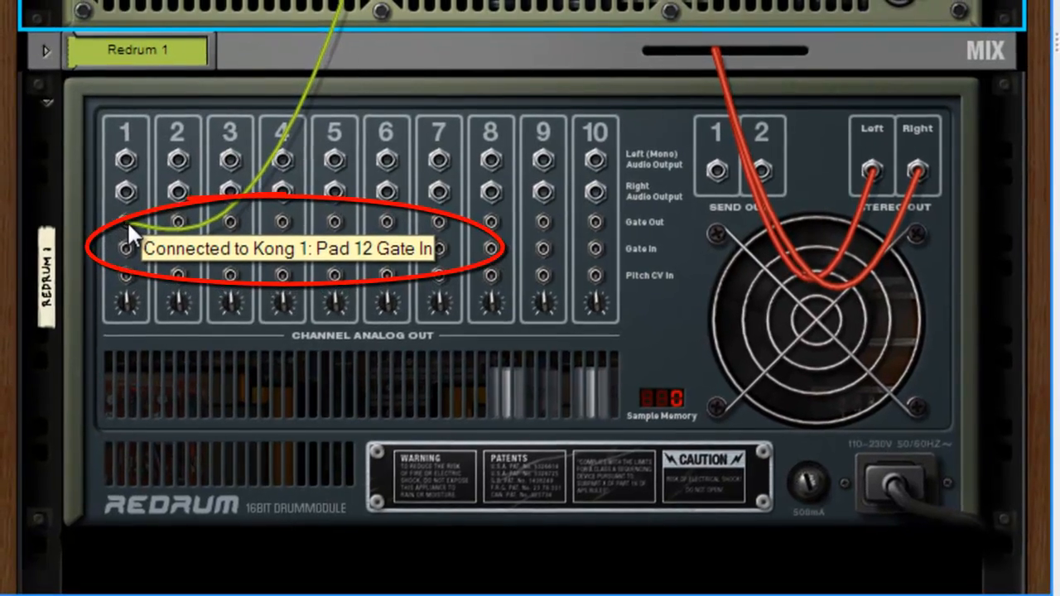
Enable all 16 pattern steps on Redrum channel 1 and audition the pattern.
{"action": "key", "text": "Tab"}
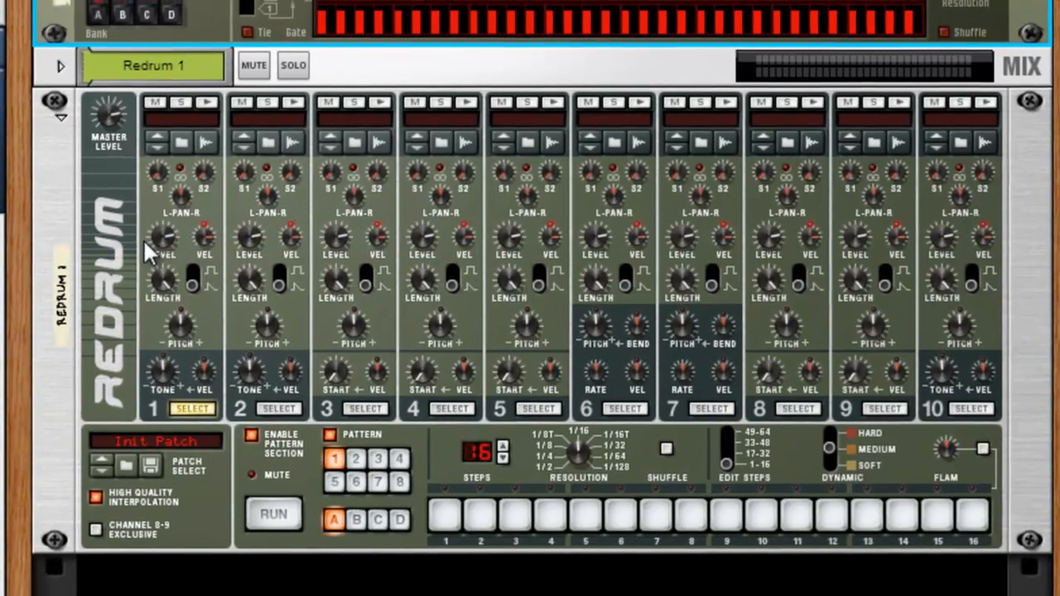
{"action": "left_click_drag", "start_coordinate": [452, 526], "coordinate": [970, 530]}
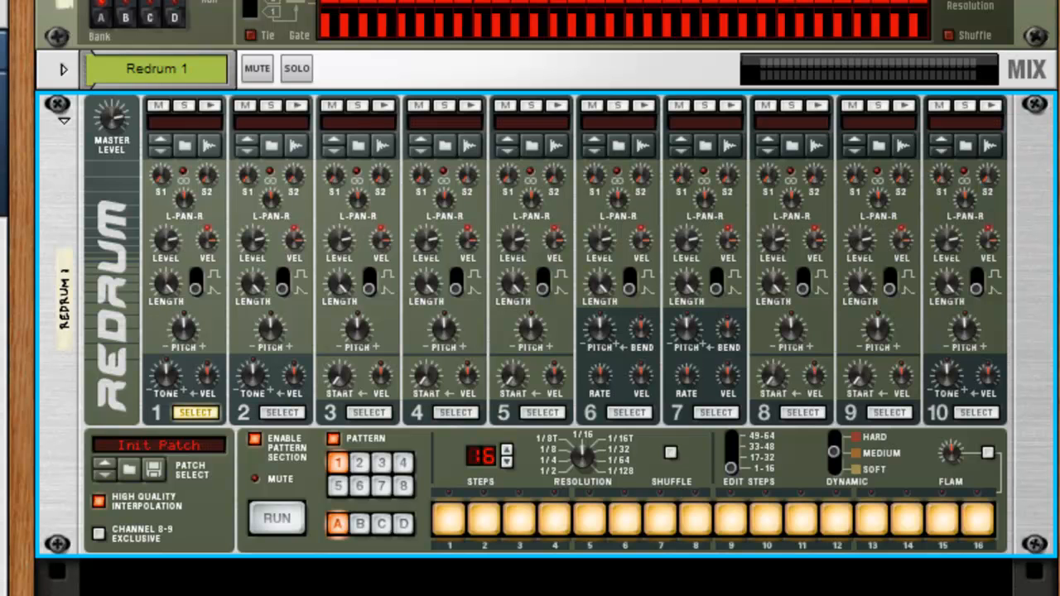
{"action": "key", "text": "space"}
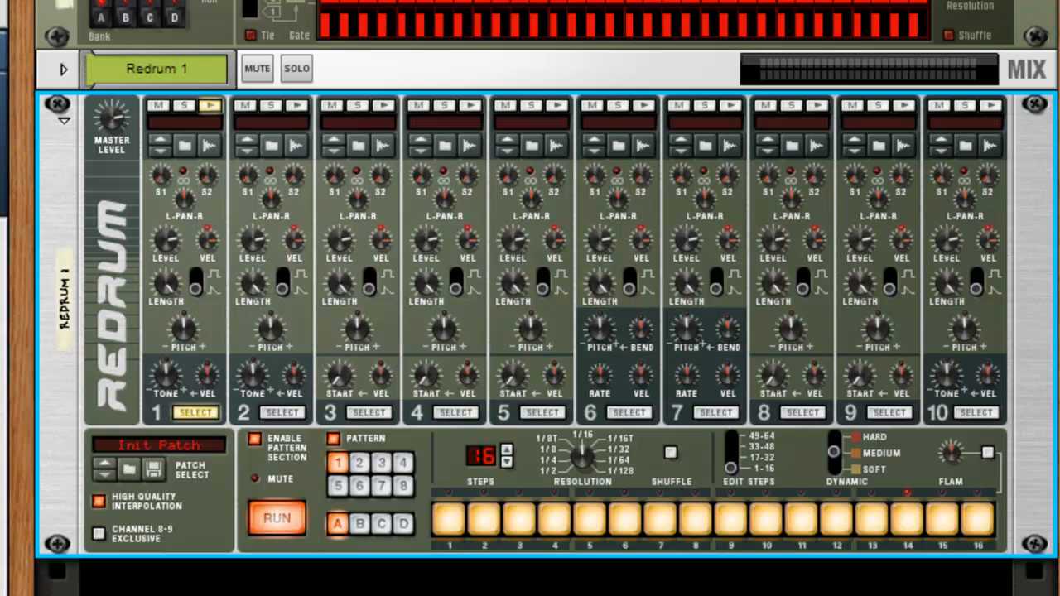
{"action": "key", "text": "space"}
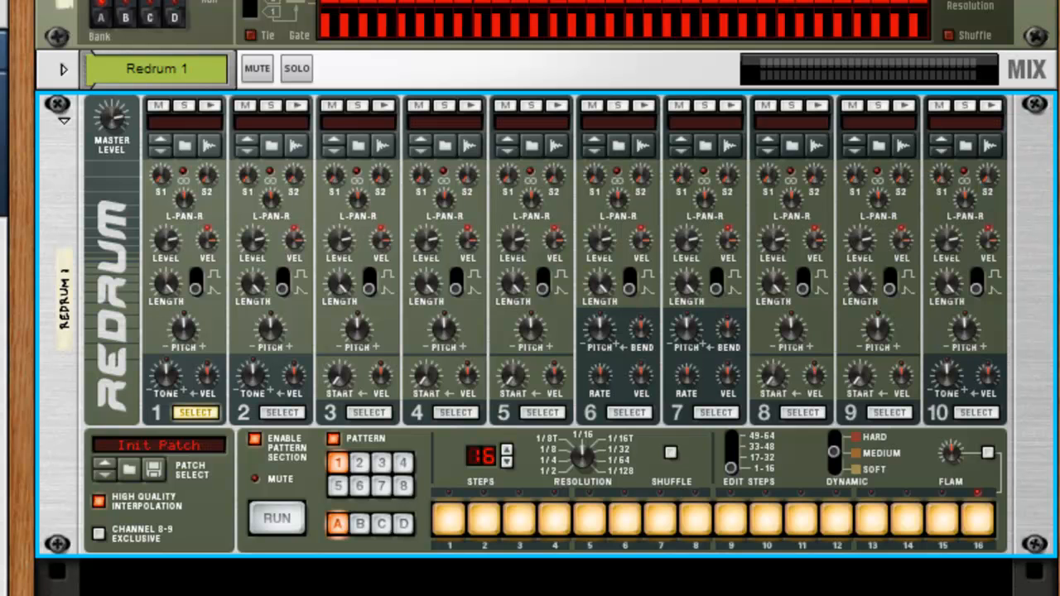
Check where Redrum channel 1's Gate Out is connected on the rear, and return to the rack's front.
{"action": "key", "text": "Tab"}
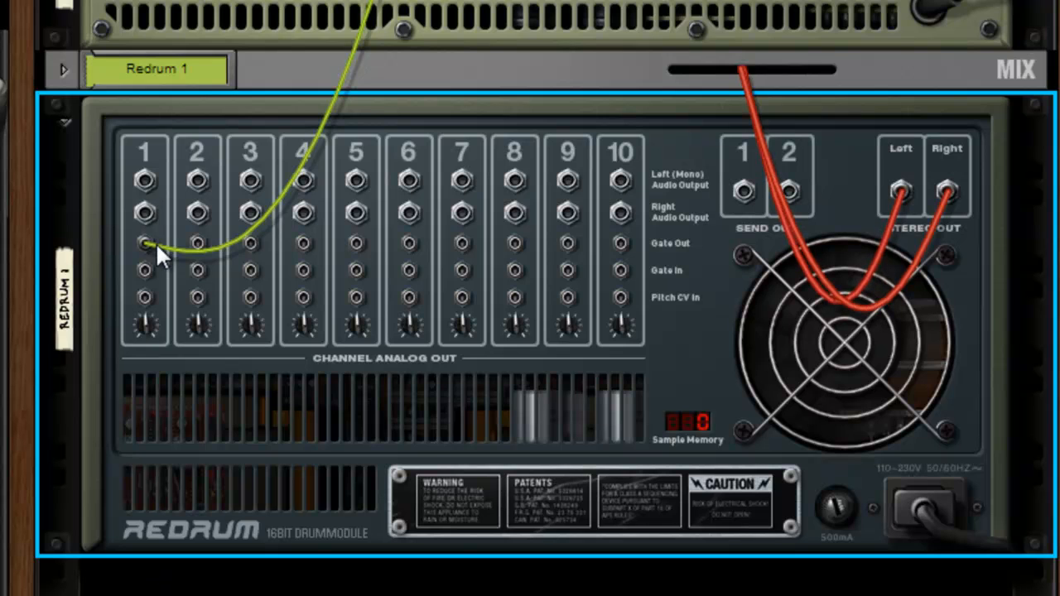
{"action": "mouse_move", "coordinate": [157, 246]}
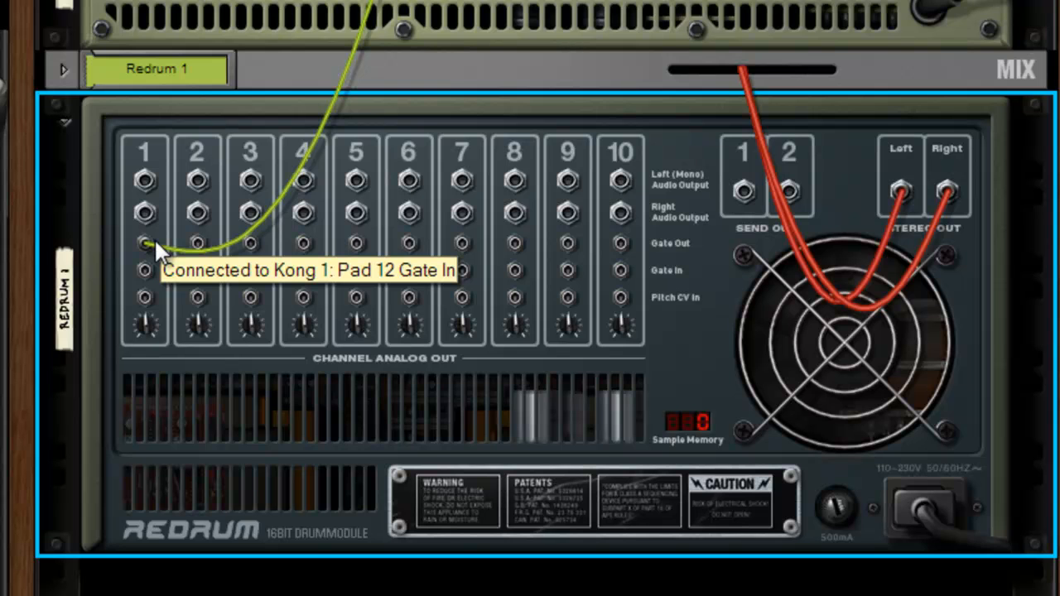
{"action": "key", "text": "Tab"}
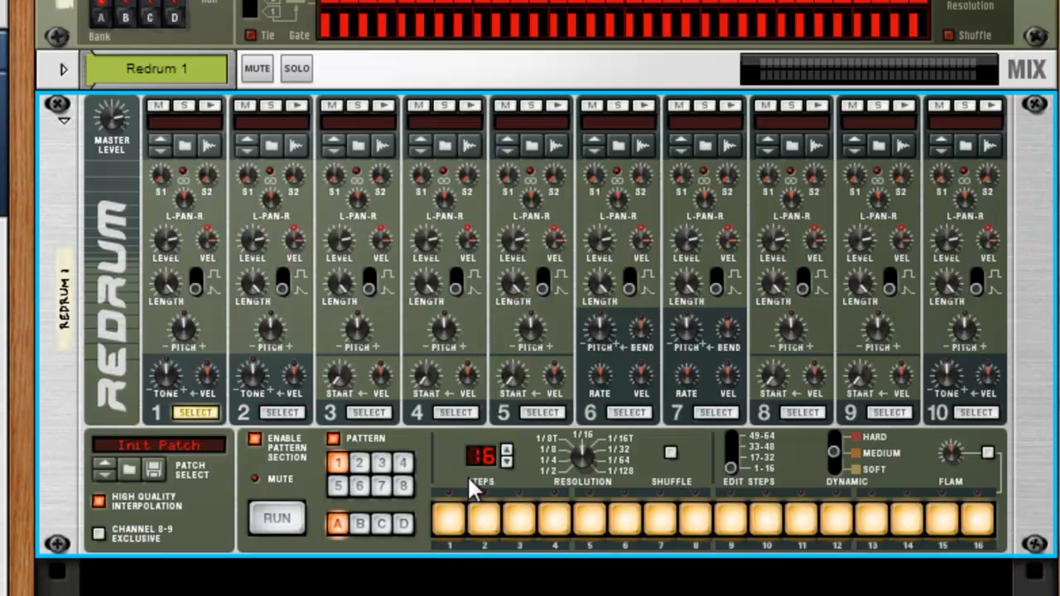
Clear the even-numbered steps 2 to 16 of Redrum channel 1's pattern and audition the result.
{"action": "left_click", "coordinate": [489, 522]}
{"action": "left_click", "coordinate": [561, 521]}
{"action": "left_click", "coordinate": [625, 529]}
{"action": "left_click", "coordinate": [700, 523]}
{"action": "left_click", "coordinate": [767, 526]}
{"action": "left_click", "coordinate": [837, 526]}
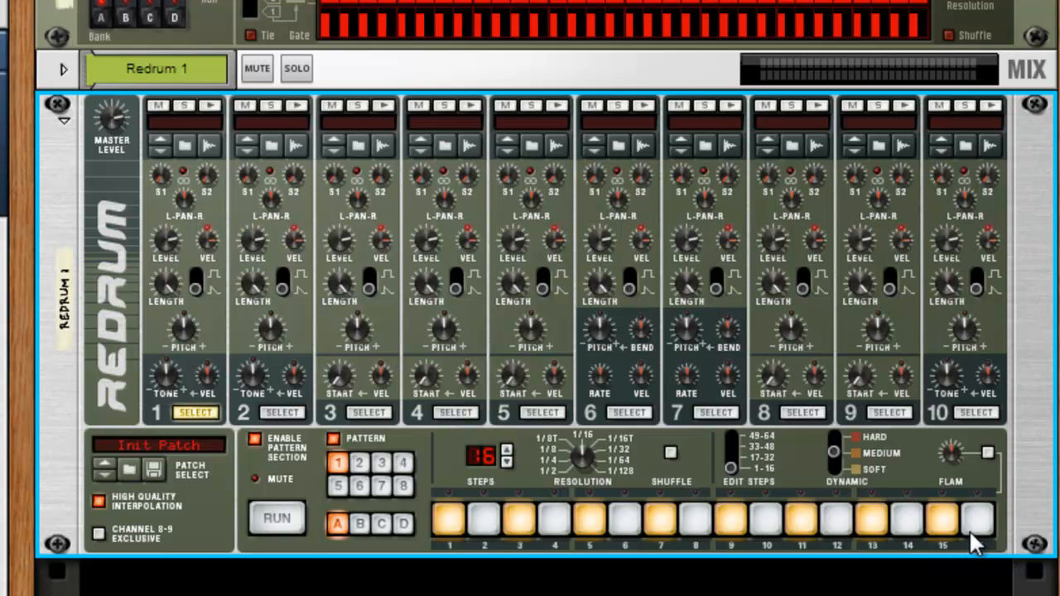
{"action": "key", "text": "space"}
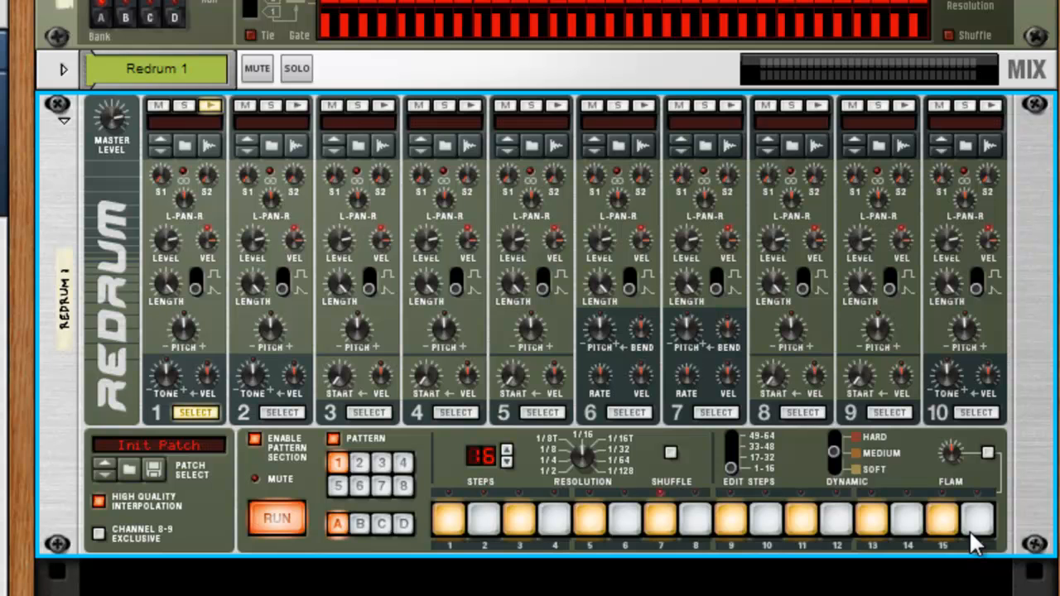
{"action": "key", "text": "space"}
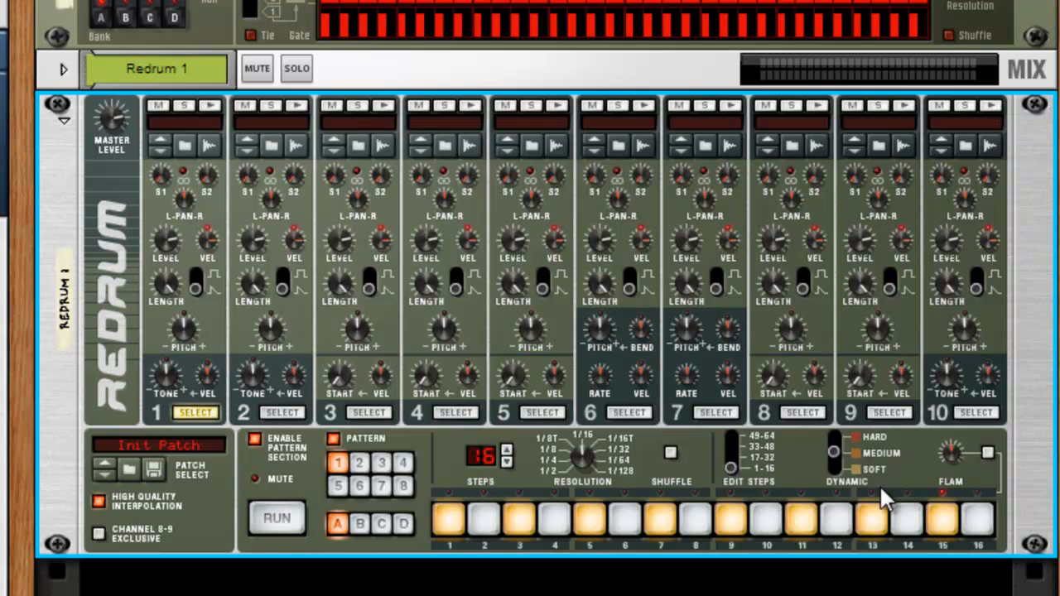
Re-enable the even-numbered steps of Redrum channel 1's 16-step pattern, set the resolution to 1/32 and audition it.
{"action": "mouse_move", "coordinate": [485, 522]}
{"action": "left_mouse_down"}
{"action": "mouse_move", "coordinate": [770, 526]}
{"action": "mouse_move", "coordinate": [1000, 491]}
{"action": "left_mouse_up"}
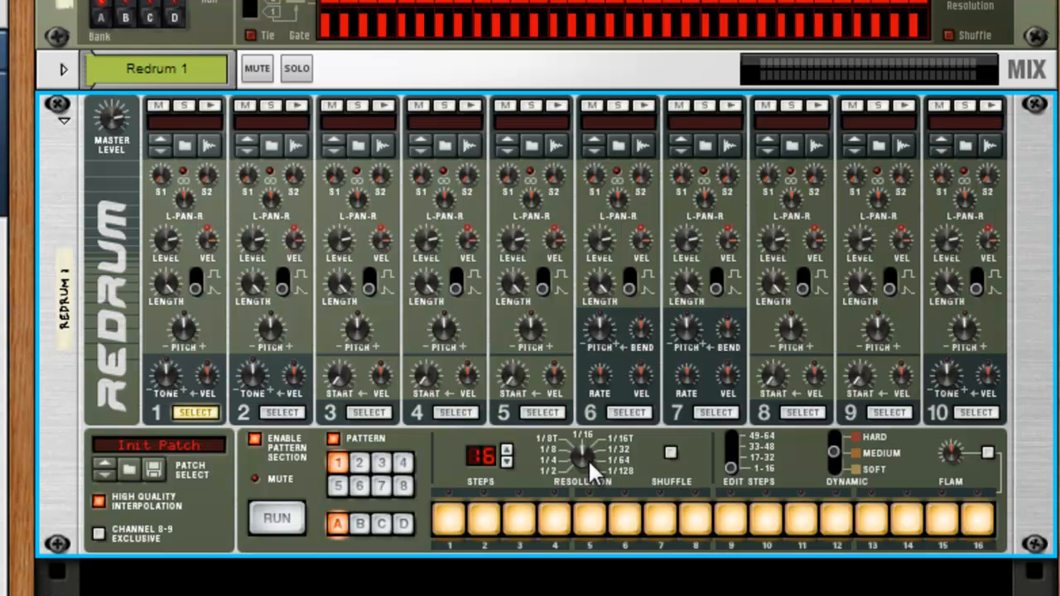
{"action": "mouse_move", "coordinate": [603, 445]}
{"action": "left_click_drag", "start_coordinate": [603, 442], "coordinate": [634, 386]}
{"action": "key", "text": "space"}
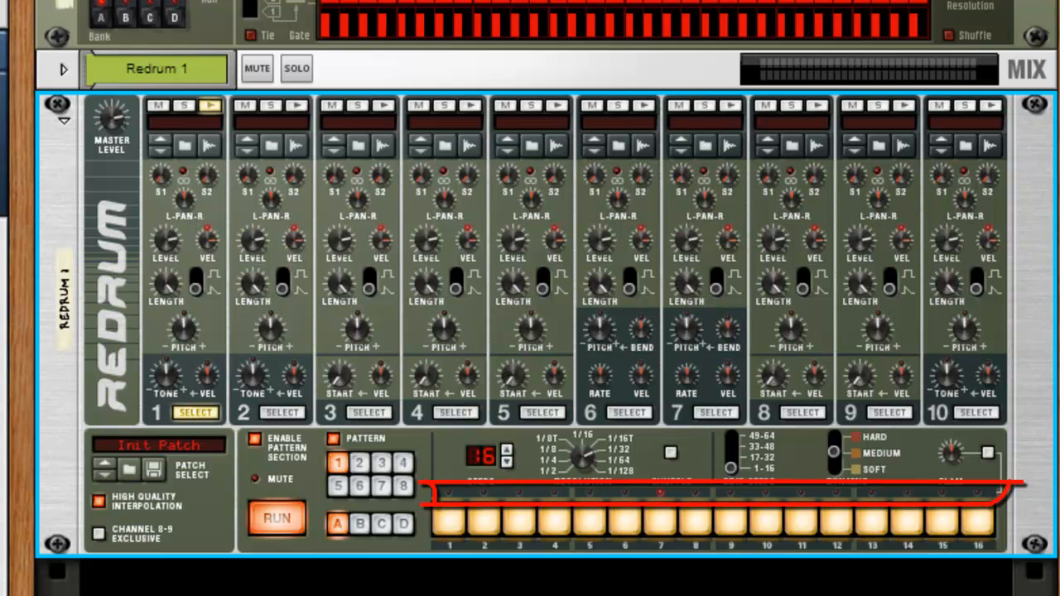
{"action": "key", "text": "space"}
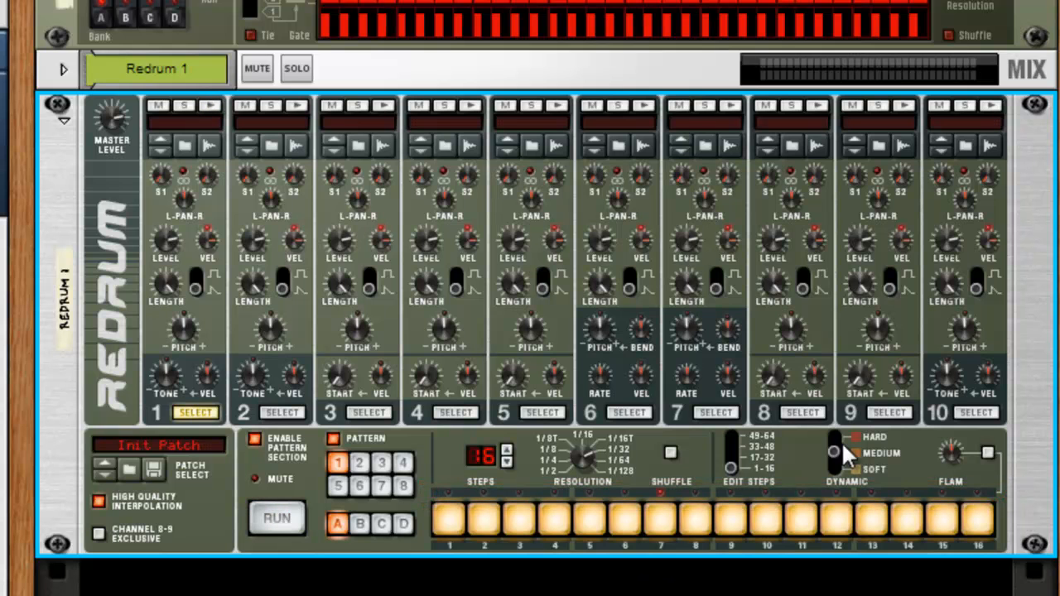
Set Redrum's pattern length to 32 steps and audition the pattern.
{"action": "left_click_drag", "start_coordinate": [483, 457], "coordinate": [506, 456]}
{"action": "left_click", "coordinate": [508, 451]}
{"action": "left_click", "coordinate": [508, 450]}
{"action": "left_click", "coordinate": [508, 451]}
{"action": "left_click", "coordinate": [508, 451]}
{"action": "key", "text": "space"}
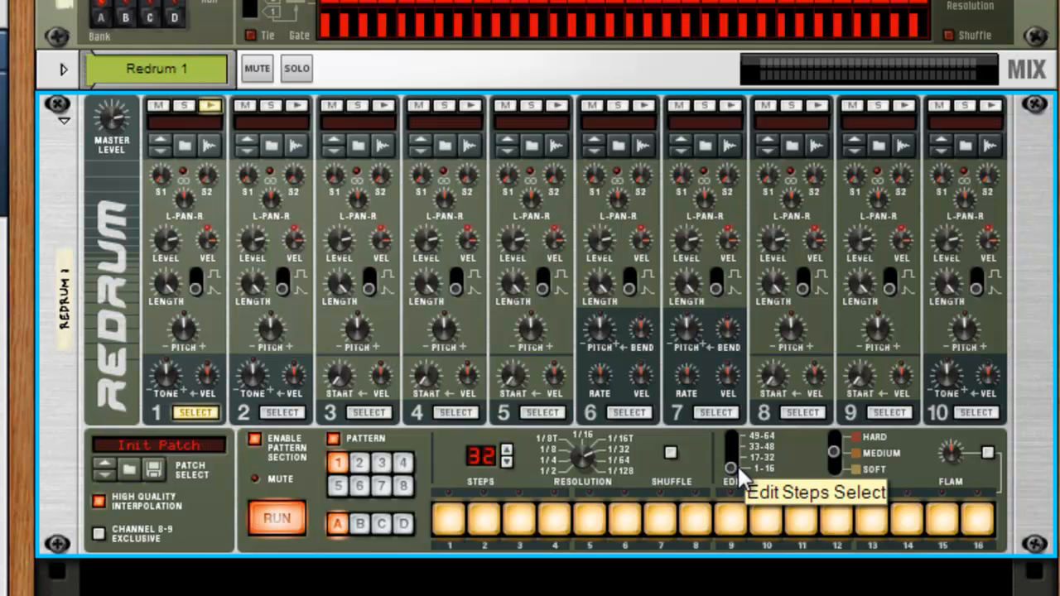
{"action": "key", "text": "space"}
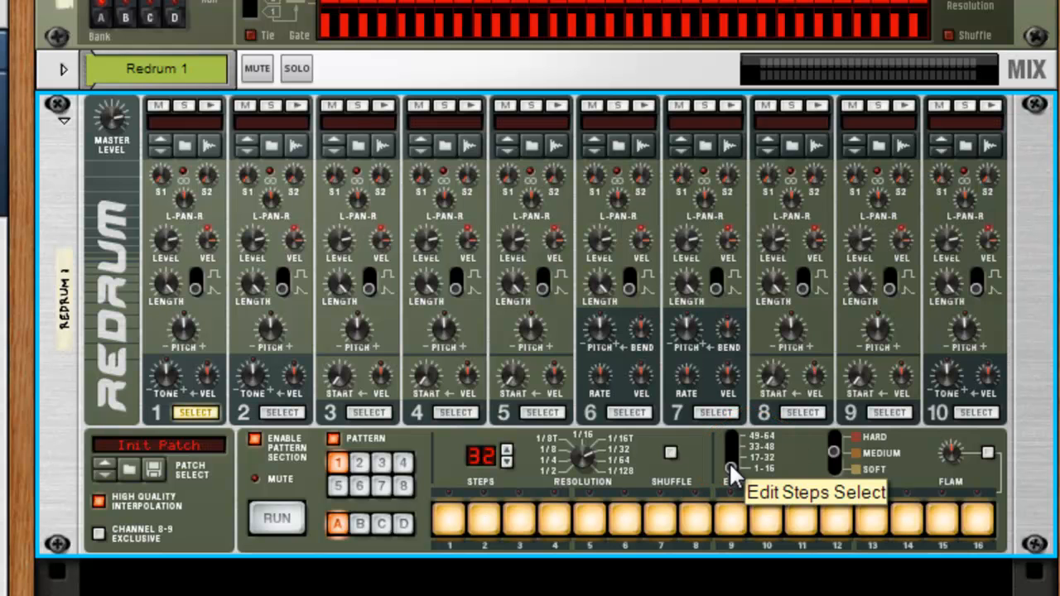
Enable all of steps 17-32 on Redrum channel 1 and audition the full pattern.
{"action": "left_click_drag", "start_coordinate": [729, 462], "coordinate": [731, 455]}
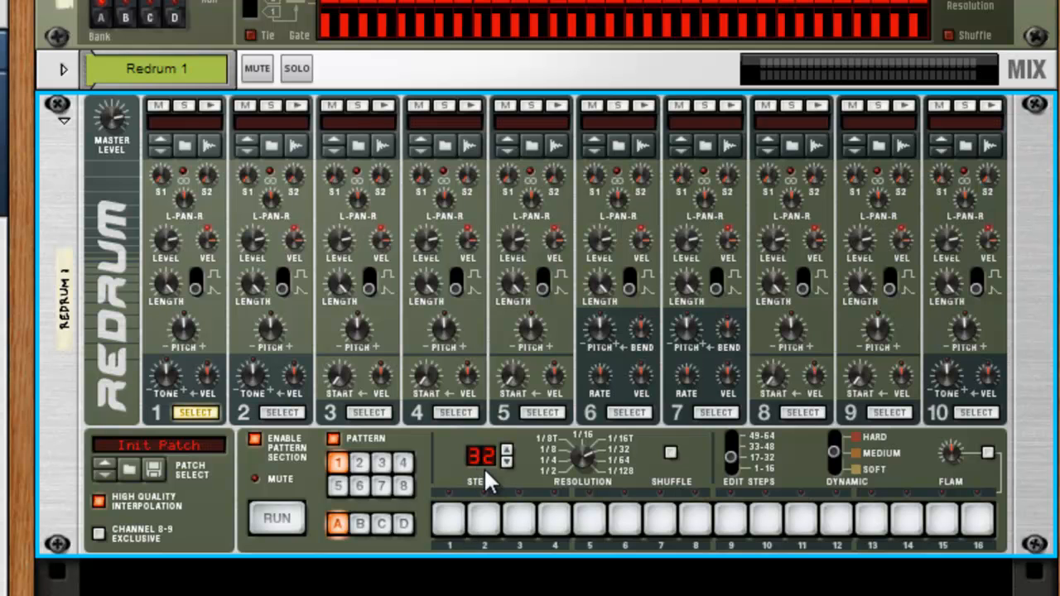
{"action": "left_click_drag", "start_coordinate": [457, 516], "coordinate": [1035, 521]}
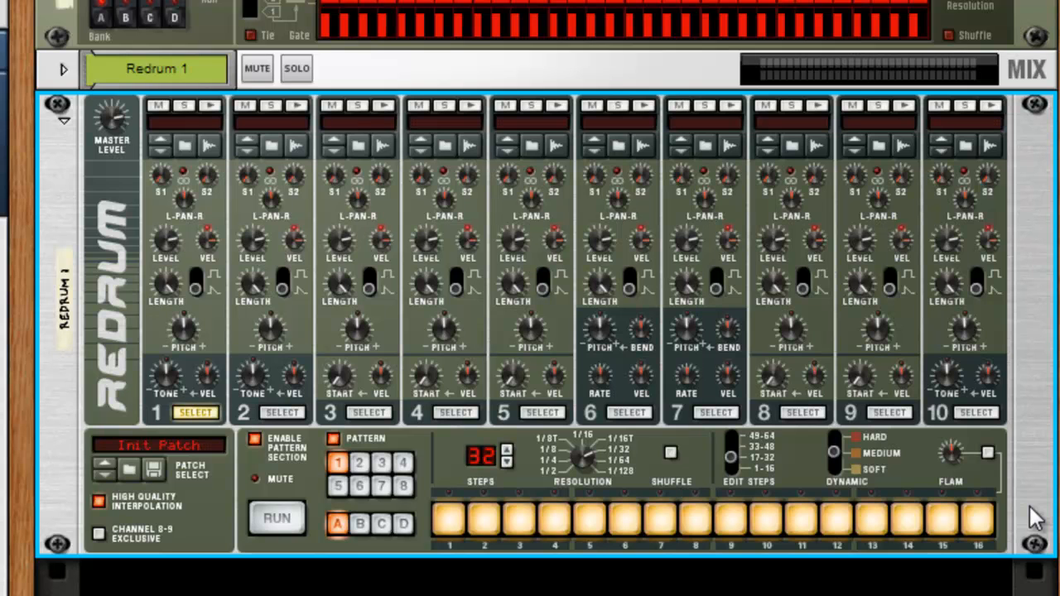
{"action": "left_click", "coordinate": [782, 469]}
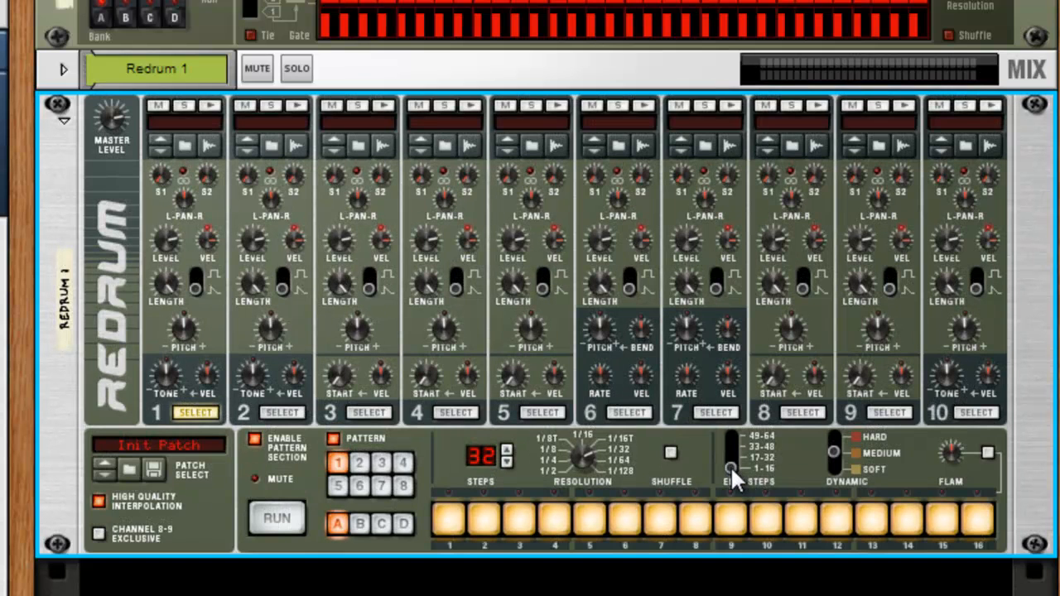
{"action": "left_click", "coordinate": [730, 459]}
{"action": "left_click", "coordinate": [734, 457]}
{"action": "key", "text": "space"}
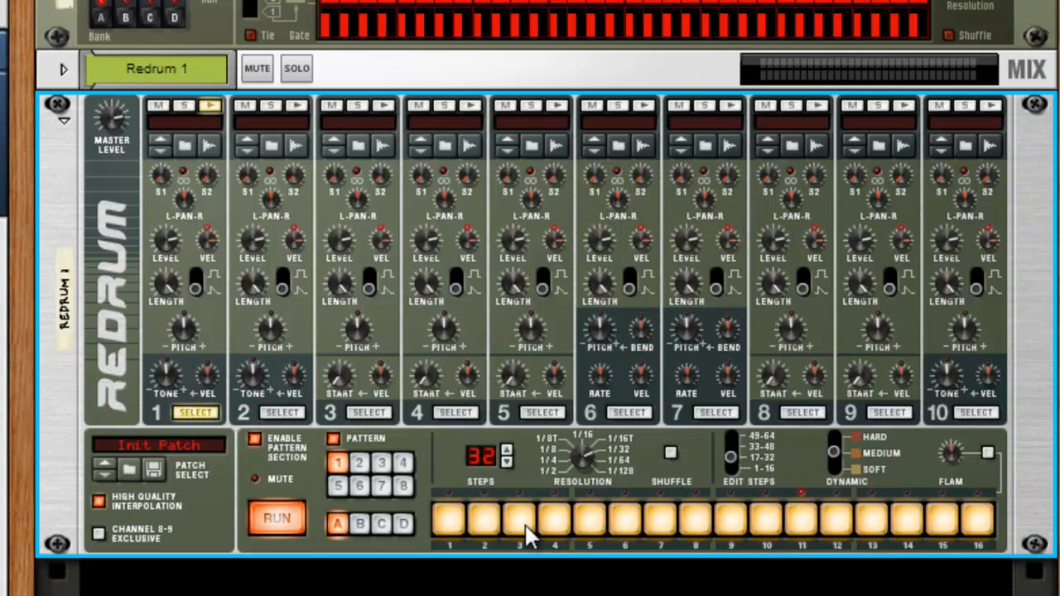
{"action": "key", "text": "space"}
Clear every second step from 18 to 32 on Redrum channel 1 and audition the 32-step pattern.
{"action": "left_click", "coordinate": [485, 522]}
{"action": "left_click", "coordinate": [552, 522]}
{"action": "left_click", "coordinate": [630, 520]}
{"action": "left_click", "coordinate": [698, 522]}
{"action": "left_click", "coordinate": [767, 524]}
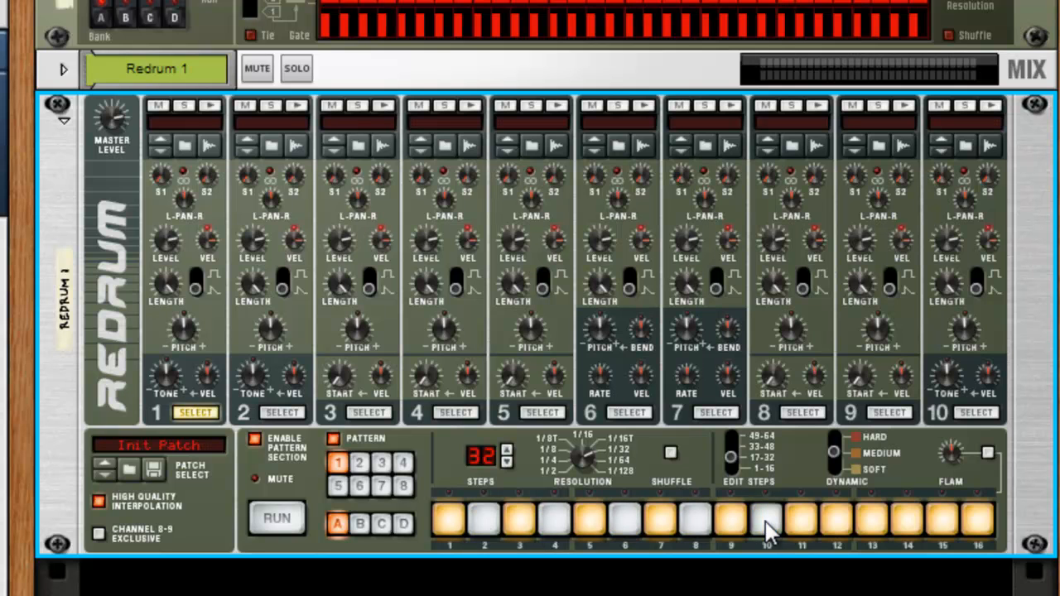
{"action": "left_click", "coordinate": [837, 522]}
{"action": "left_click", "coordinate": [907, 524]}
{"action": "left_click", "coordinate": [974, 525]}
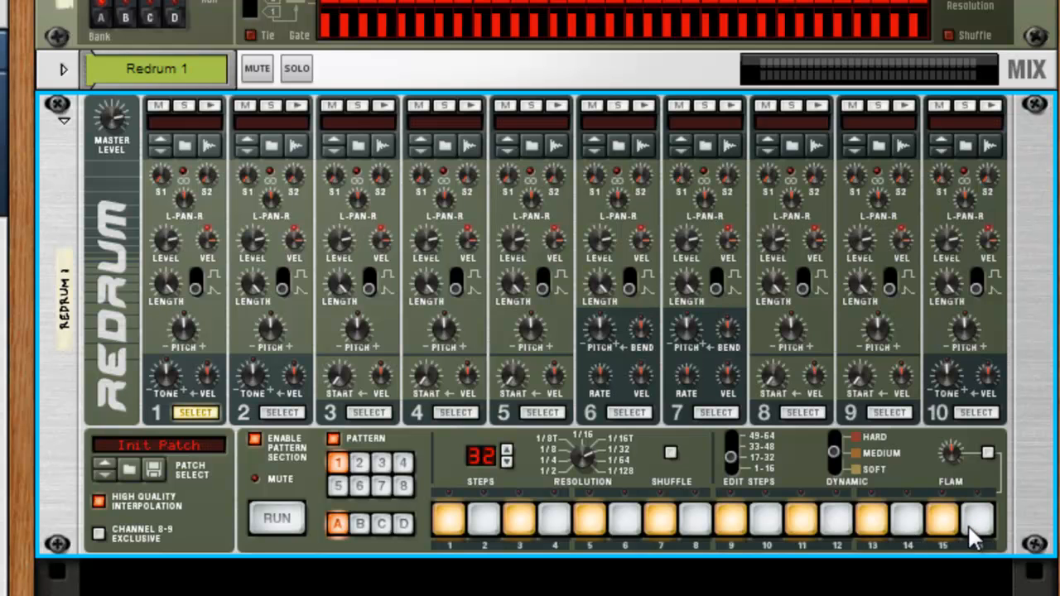
{"action": "key", "text": "space"}
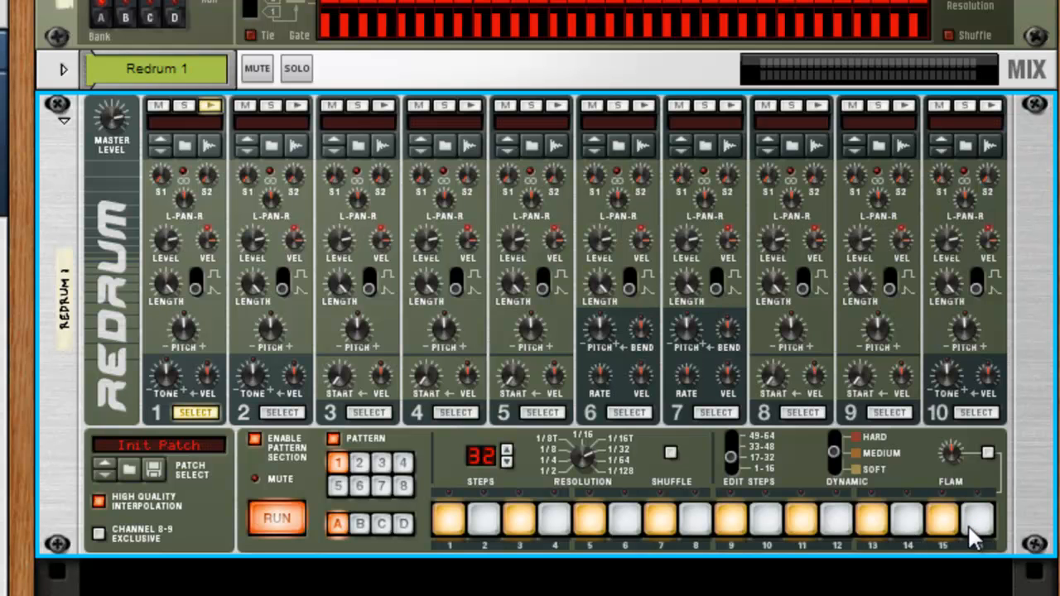
{"action": "left_click", "coordinate": [738, 464]}
{"action": "left_click", "coordinate": [742, 457]}
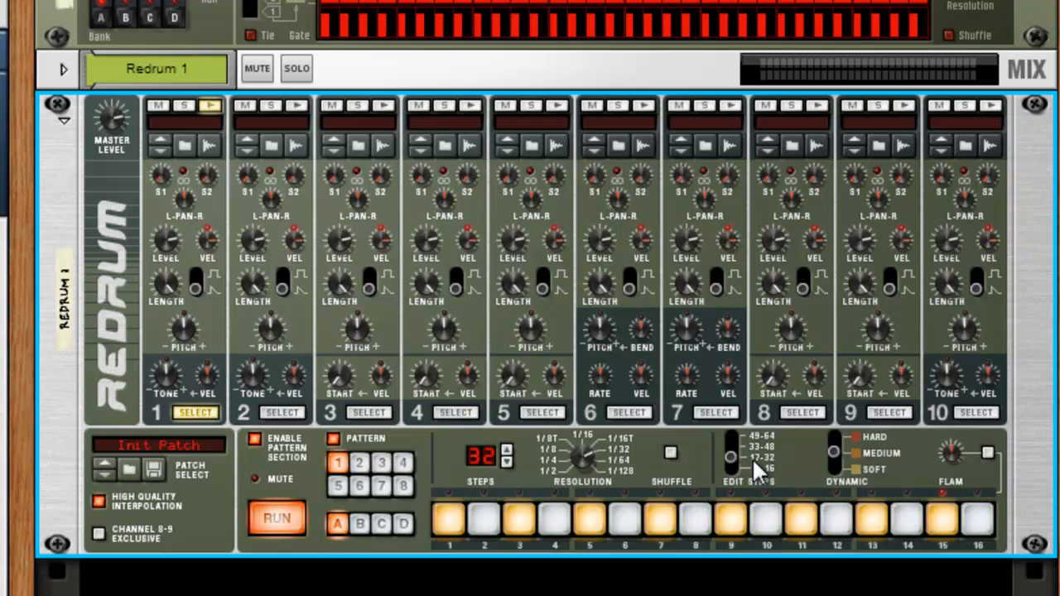
{"action": "key", "text": "space"}
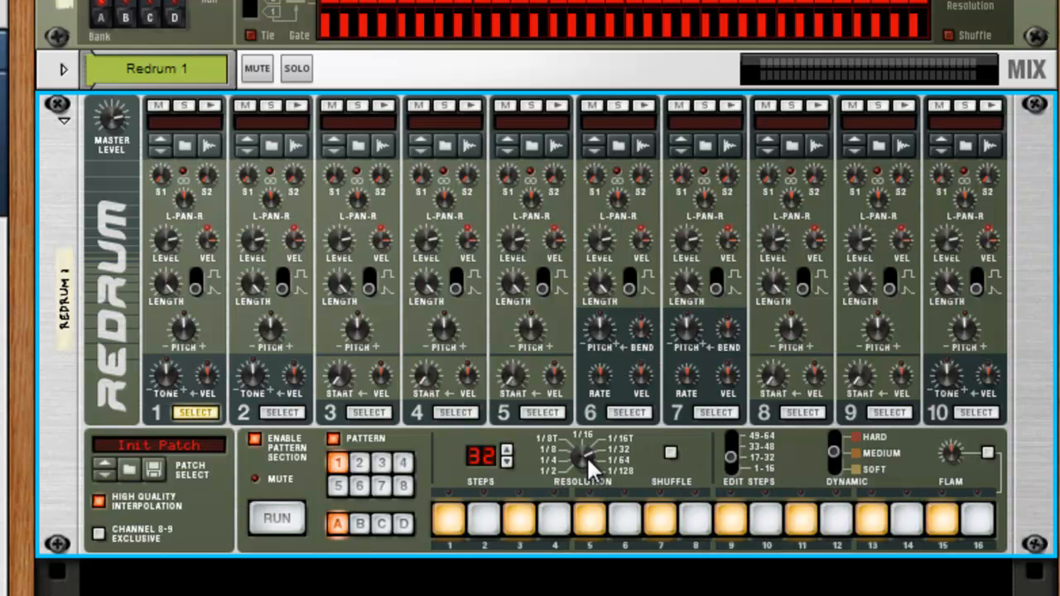
Set Redrum's resolution back to 1/16 and its pattern length to 16, show steps 1-16 and audition the pattern.
{"action": "mouse_move", "coordinate": [586, 456]}
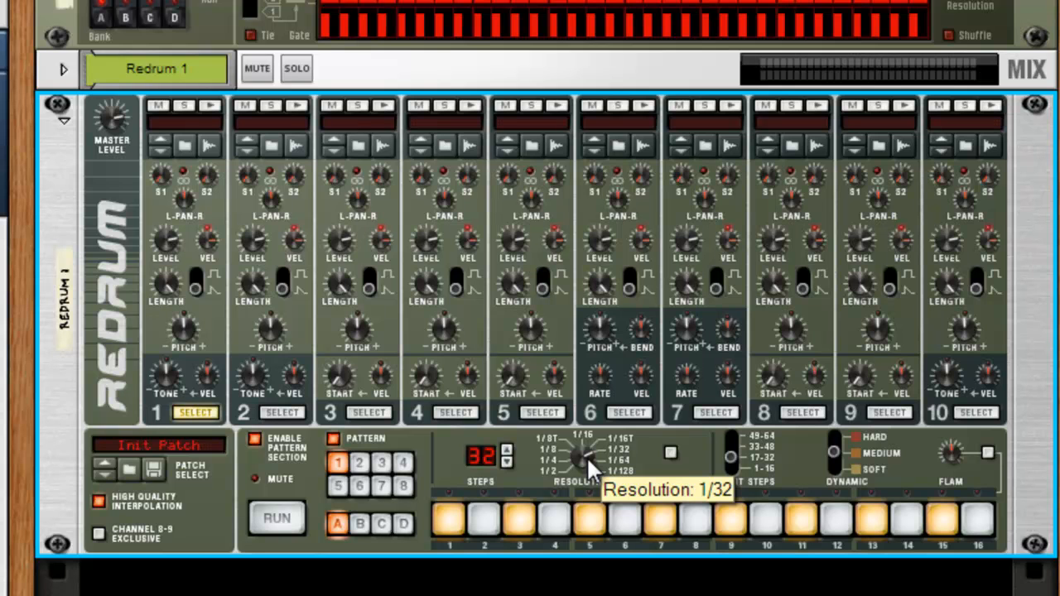
{"action": "left_click", "coordinate": [208, 25]}
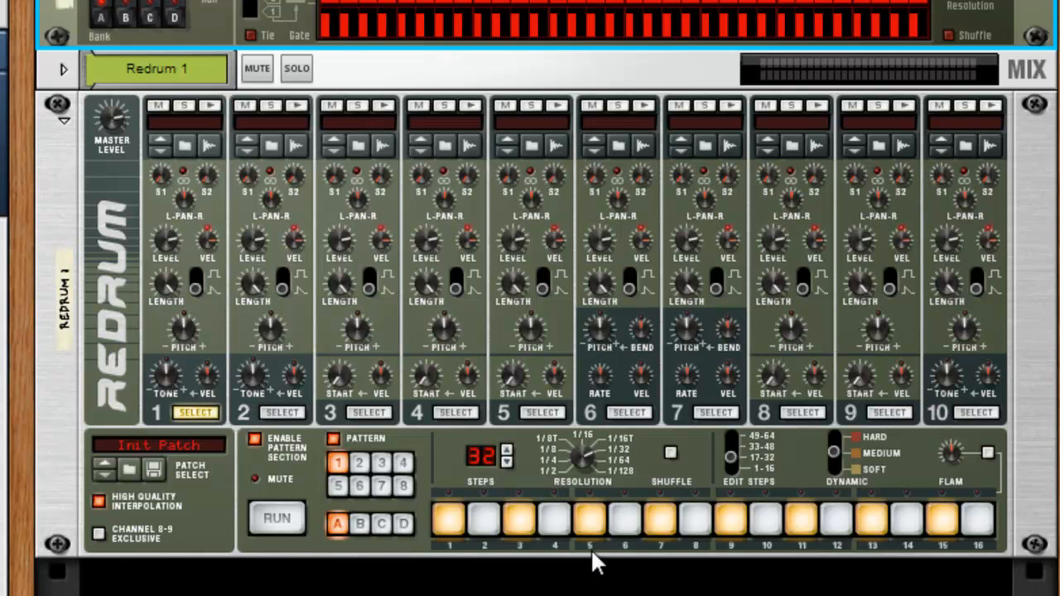
{"action": "left_click", "coordinate": [600, 451]}
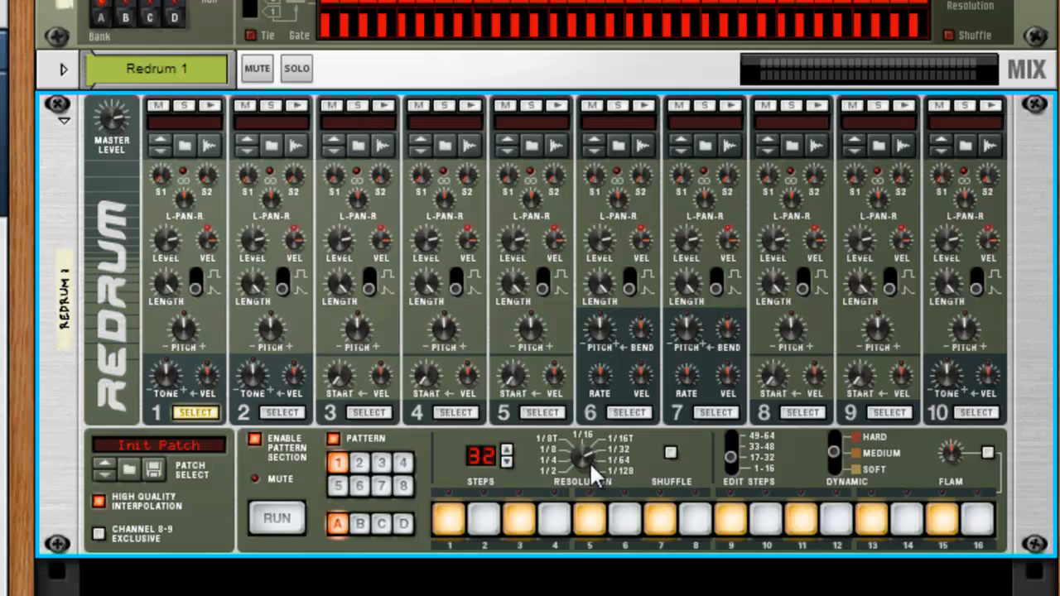
{"action": "left_click_drag", "start_coordinate": [590, 515], "coordinate": [568, 524]}
{"action": "left_click_drag", "start_coordinate": [487, 477], "coordinate": [488, 499]}
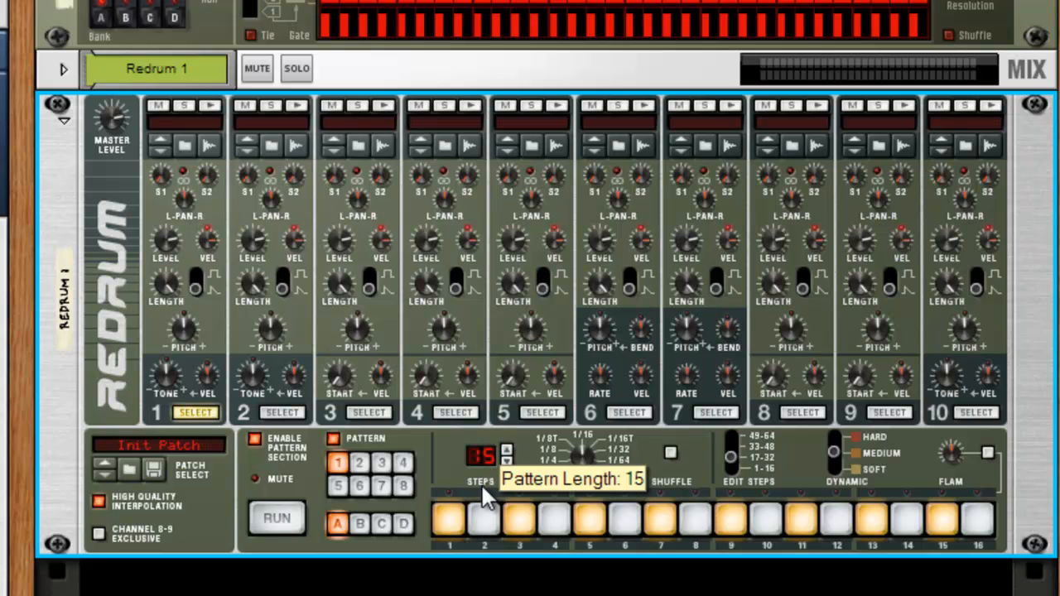
{"action": "left_click", "coordinate": [733, 466]}
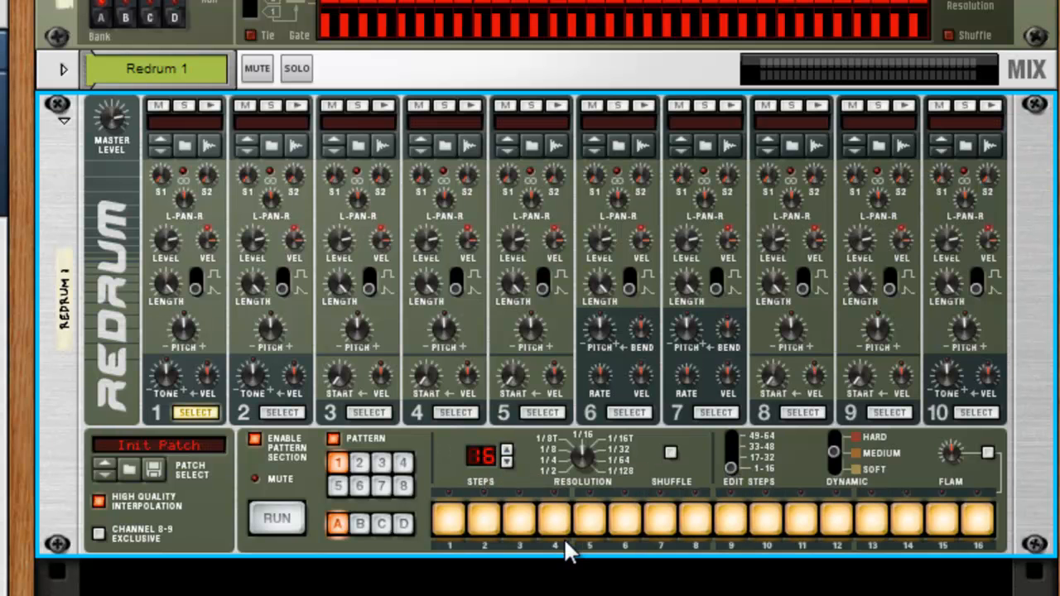
{"action": "key", "text": "space"}
{"action": "key", "text": "space"}
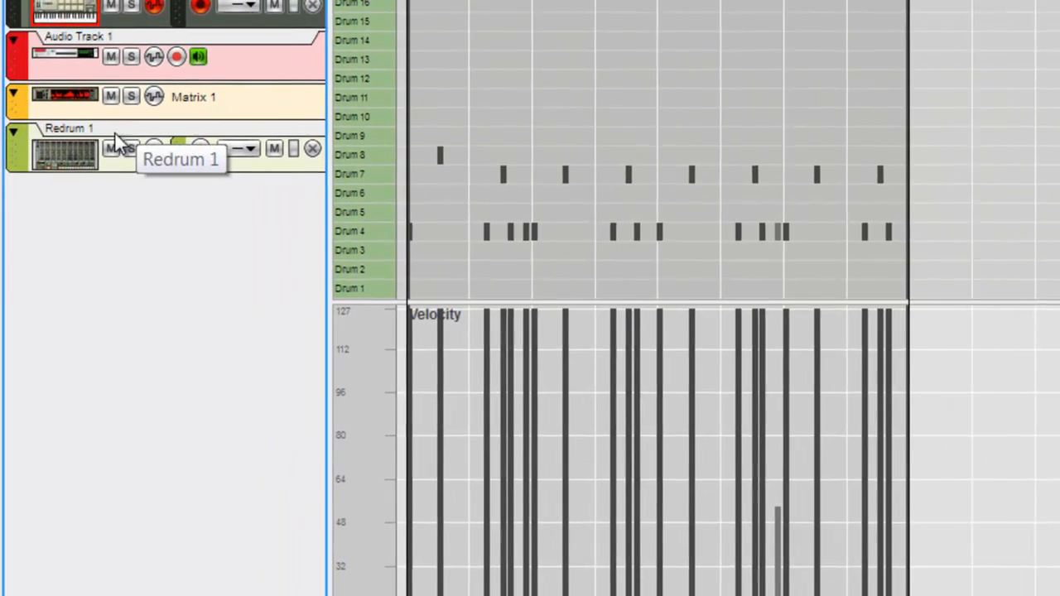
Copy Redrum's pattern A1 and paste it into pattern A2.
{"action": "left_click", "coordinate": [88, 156]}
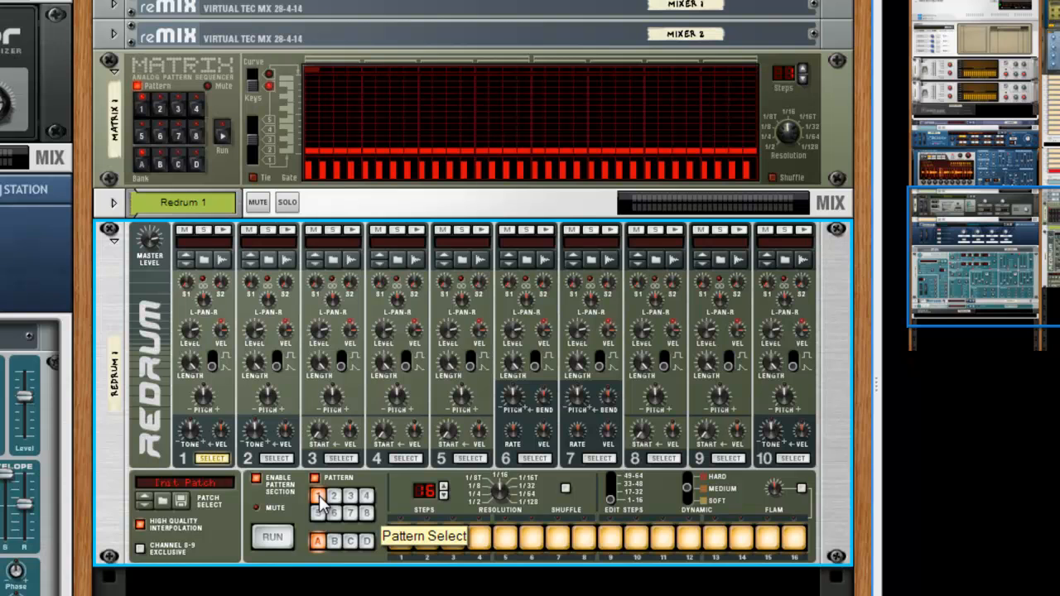
{"action": "right_click", "coordinate": [322, 501]}
{"action": "left_click", "coordinate": [293, 486]}
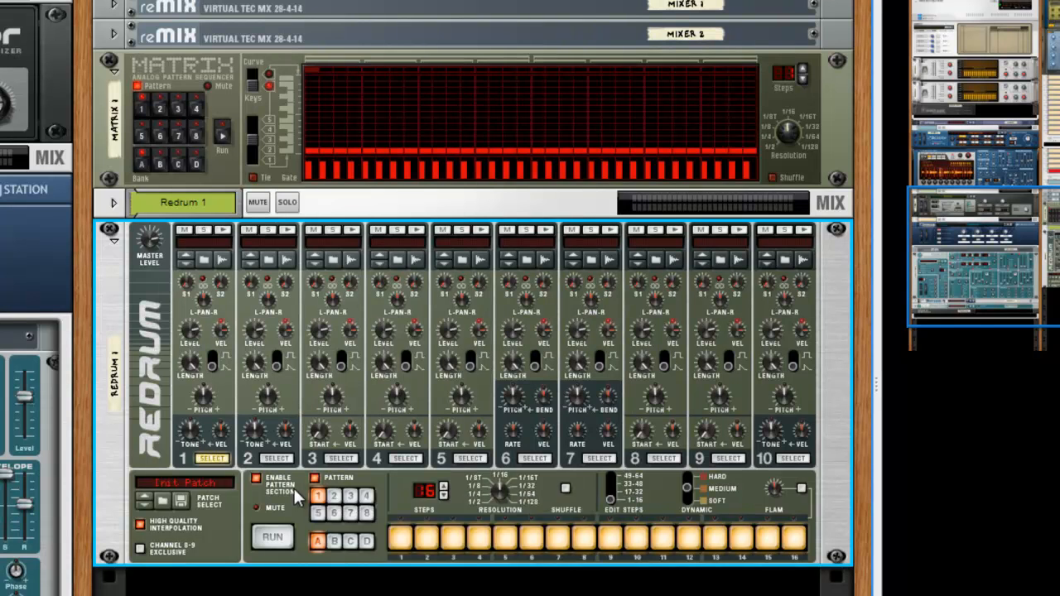
{"action": "right_click", "coordinate": [293, 486]}
{"action": "left_click", "coordinate": [301, 501]}
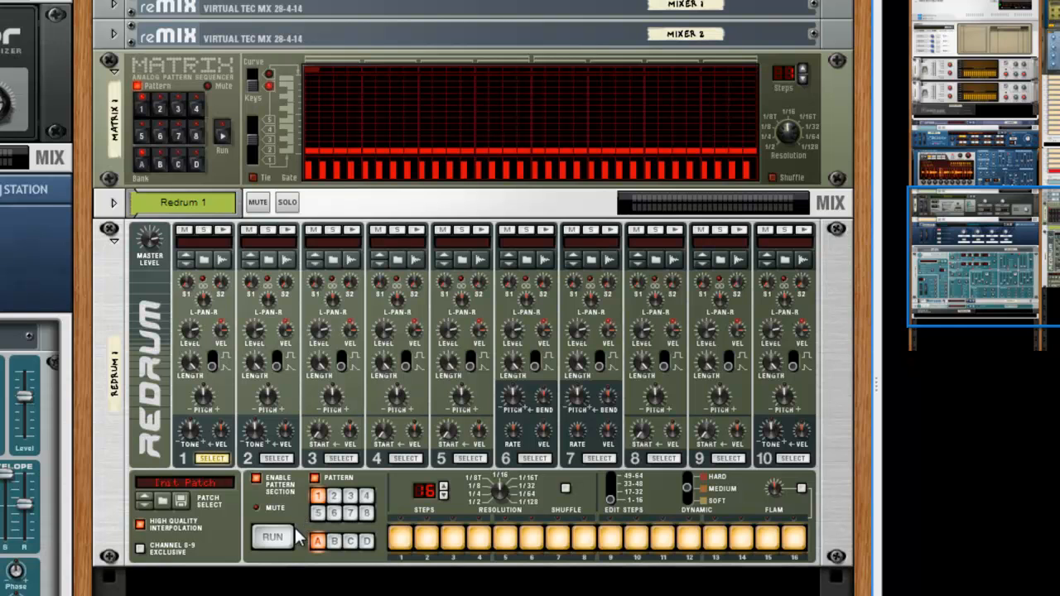
{"action": "right_click", "coordinate": [304, 510]}
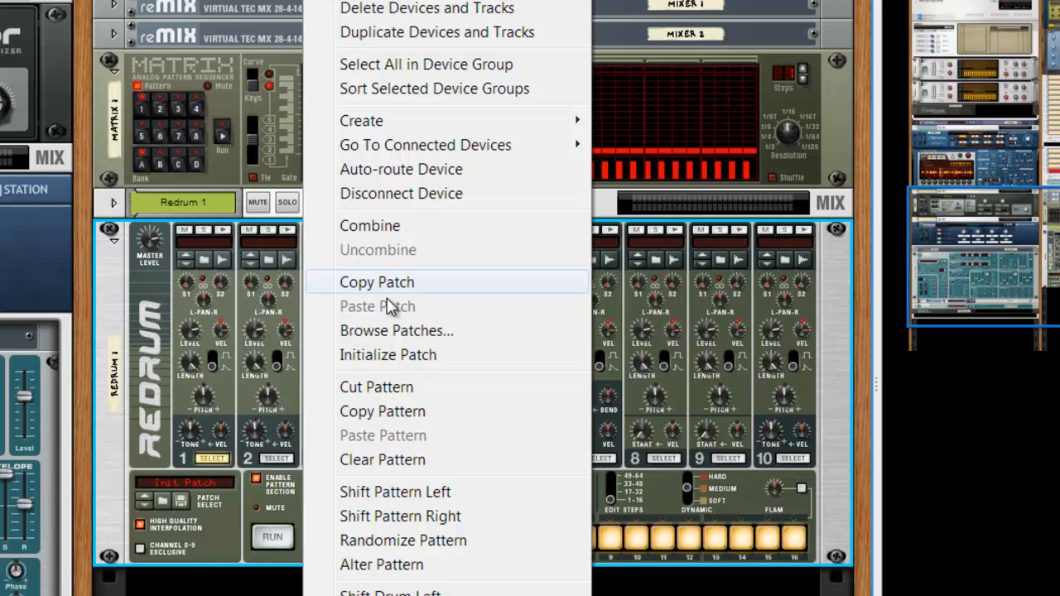
{"action": "left_click", "coordinate": [406, 418]}
{"action": "left_click", "coordinate": [334, 497]}
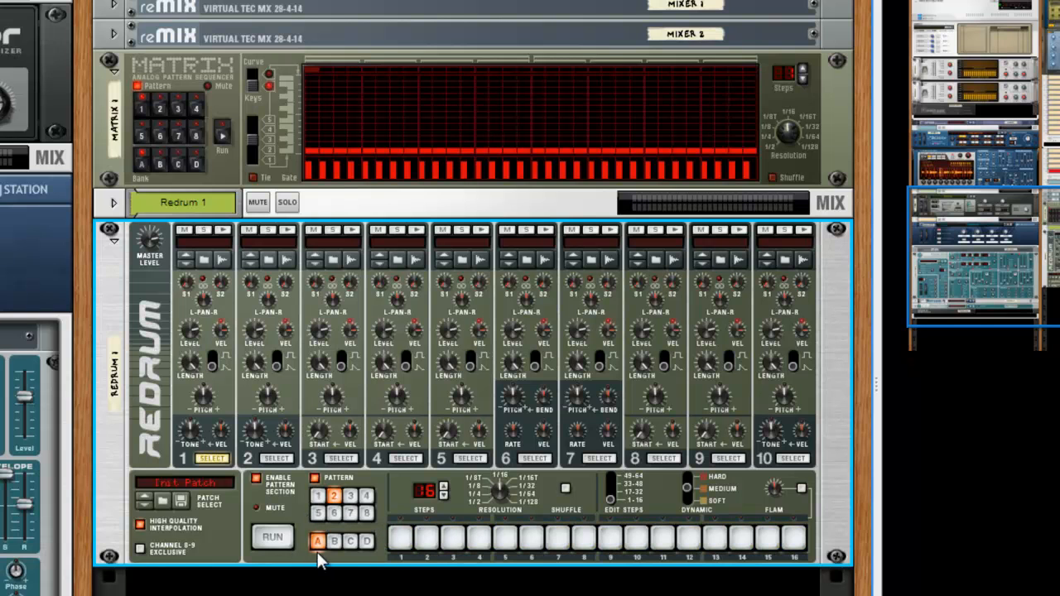
{"action": "right_click", "coordinate": [297, 515]}
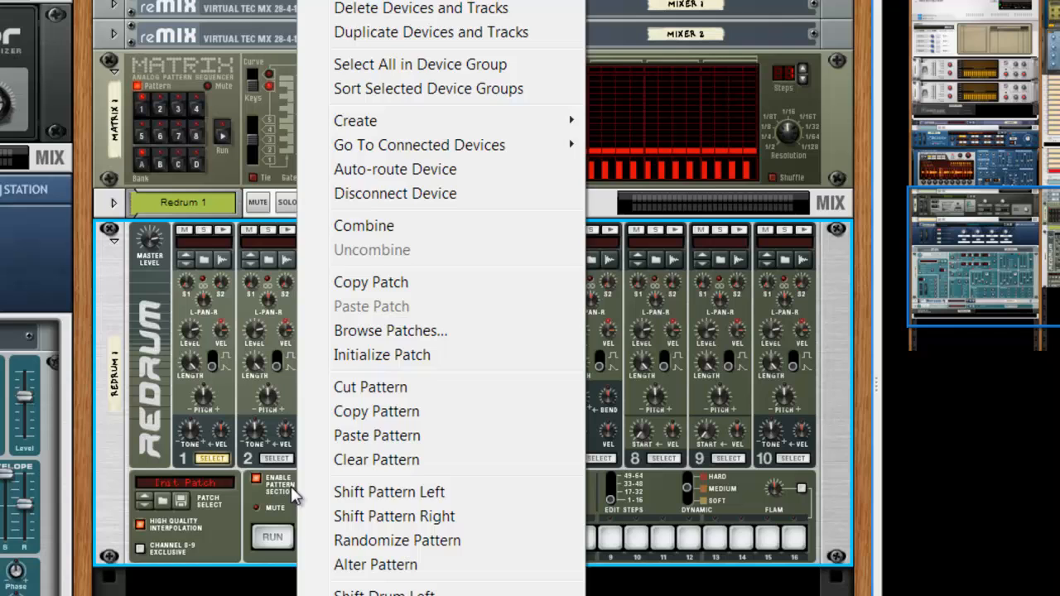
{"action": "left_click", "coordinate": [350, 435]}
Clear the even-numbered steps 2 to 16 of channel 1 in Redrum's pattern A2.
{"action": "left_click", "coordinate": [427, 538]}
{"action": "left_click", "coordinate": [479, 539]}
{"action": "left_click", "coordinate": [532, 543]}
{"action": "left_click", "coordinate": [584, 539]}
{"action": "left_click", "coordinate": [638, 540]}
{"action": "left_click", "coordinate": [689, 540]}
{"action": "left_click", "coordinate": [741, 540]}
{"action": "left_click", "coordinate": [794, 540]}
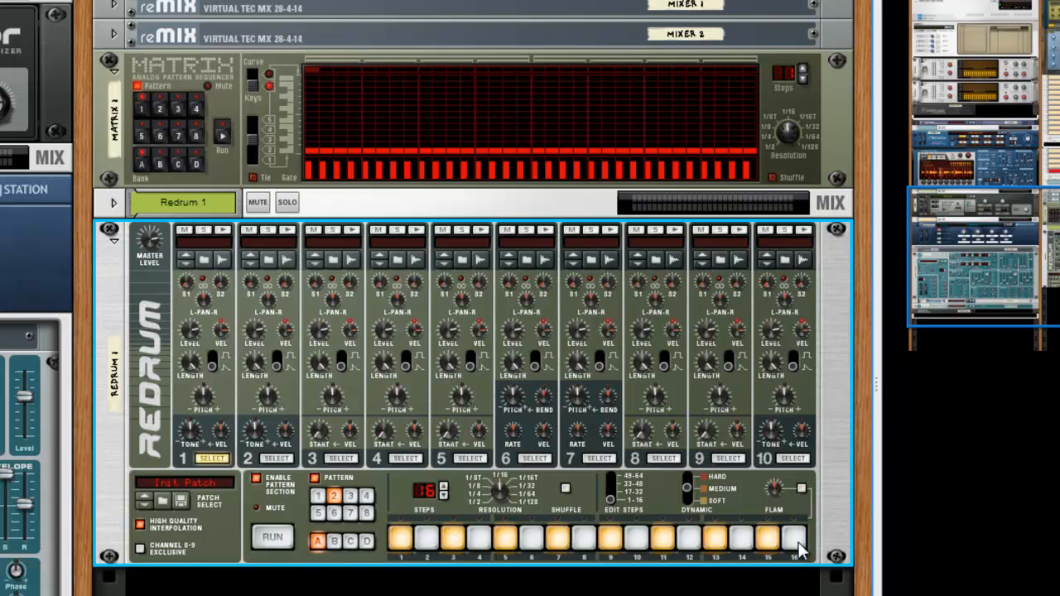
Play the song while switching Redrum between patterns 1 and 2, finishing on pattern 1.
{"action": "key", "text": "space"}
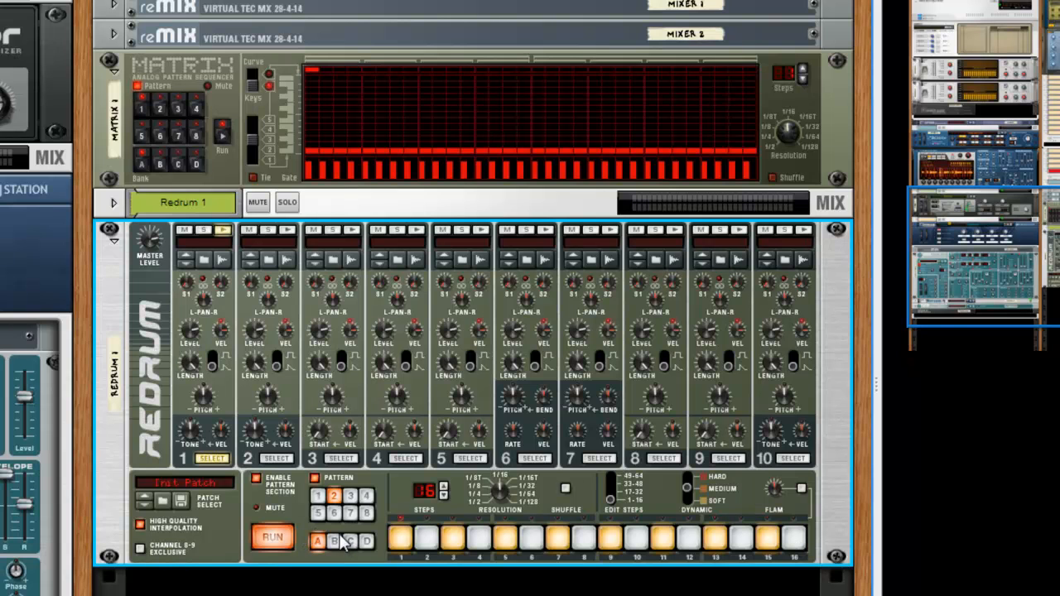
{"action": "left_click", "coordinate": [318, 497]}
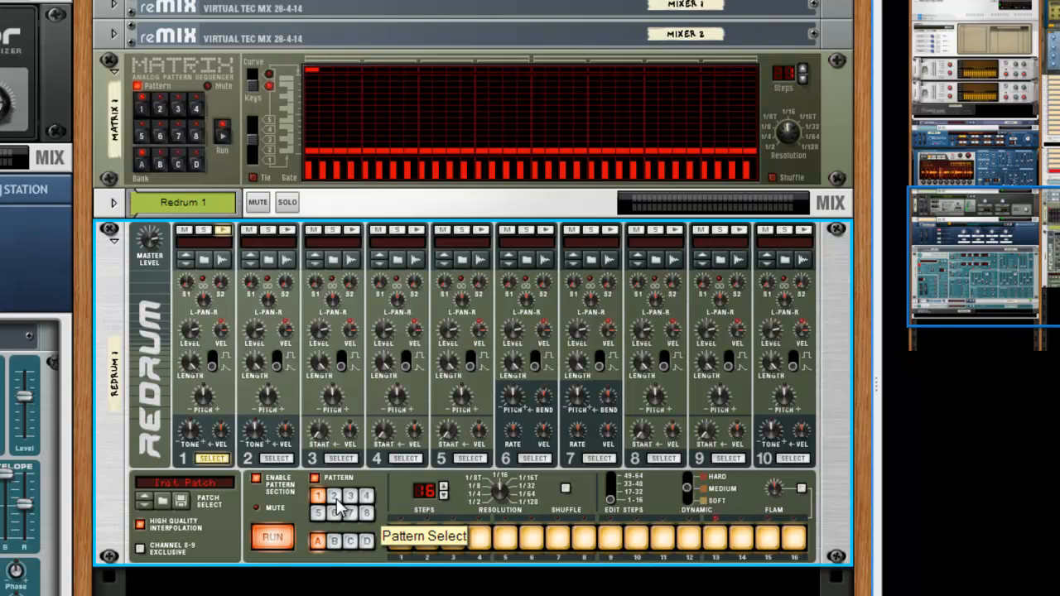
{"action": "left_click", "coordinate": [335, 497]}
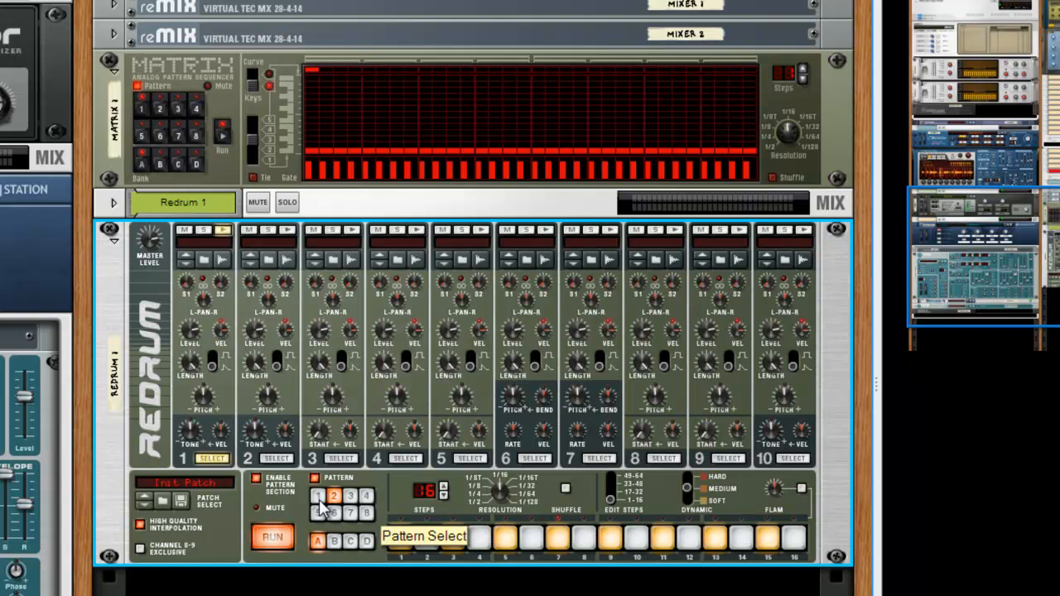
{"action": "left_click", "coordinate": [318, 497]}
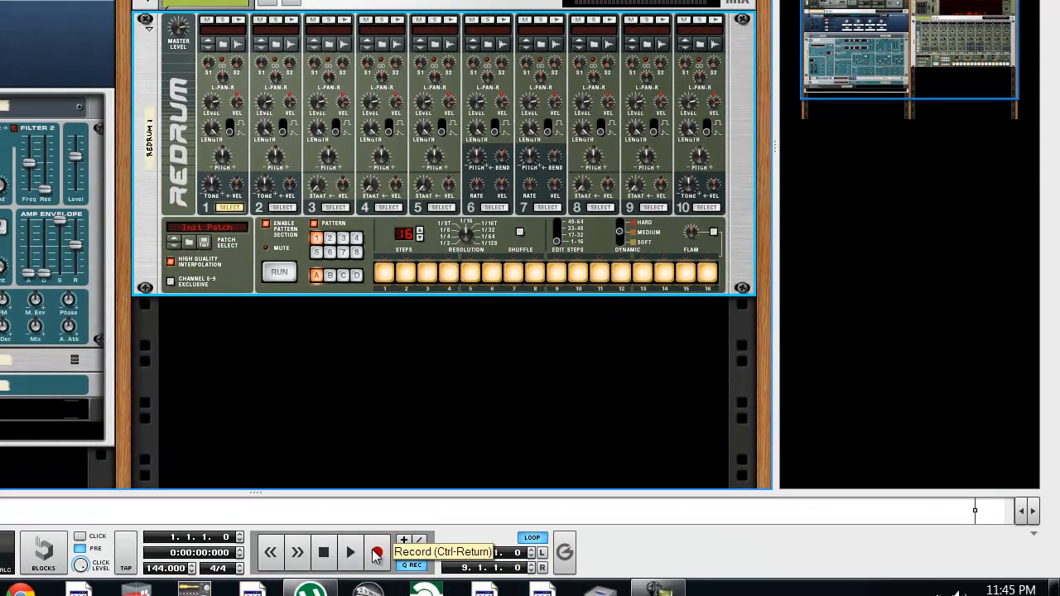
Record a Redrum pattern change from A1 to A2 and show the recorded pattern clips in the sequencer's arrangement view.
{"action": "left_click", "coordinate": [375, 555]}
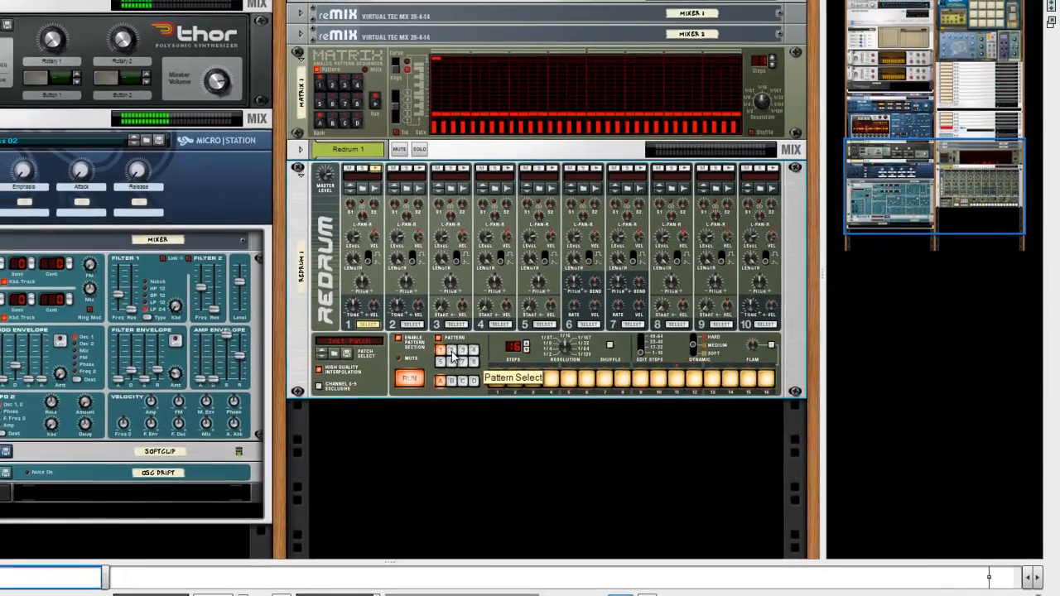
{"action": "left_click", "coordinate": [452, 353]}
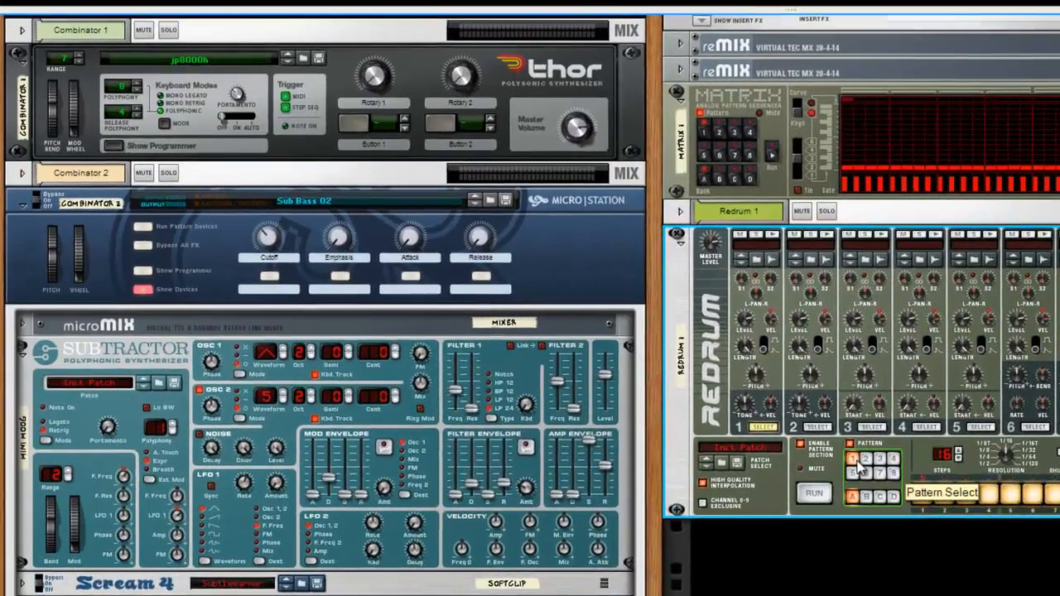
{"action": "key", "text": "F7"}
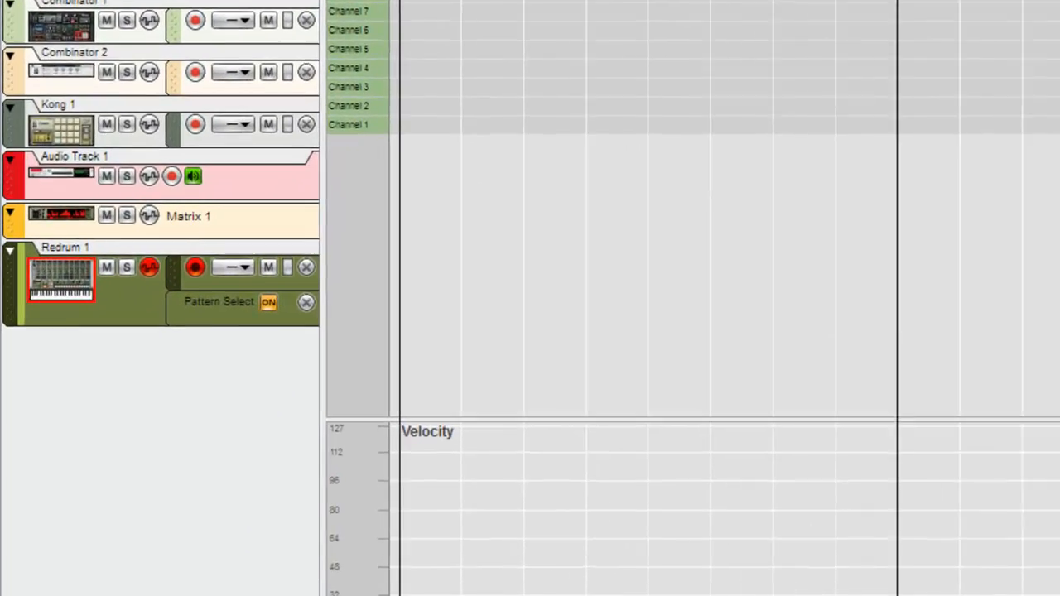
{"action": "left_click", "coordinate": [286, 26]}
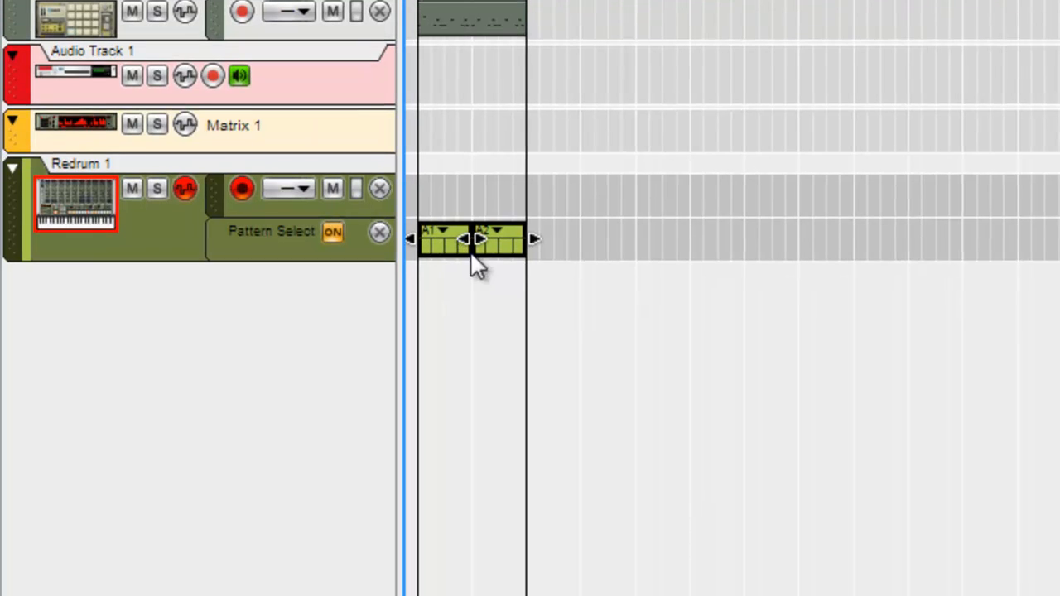
Recolour the A2 pattern clip on the Redrum 1 track blue.
{"action": "left_click", "coordinate": [464, 303]}
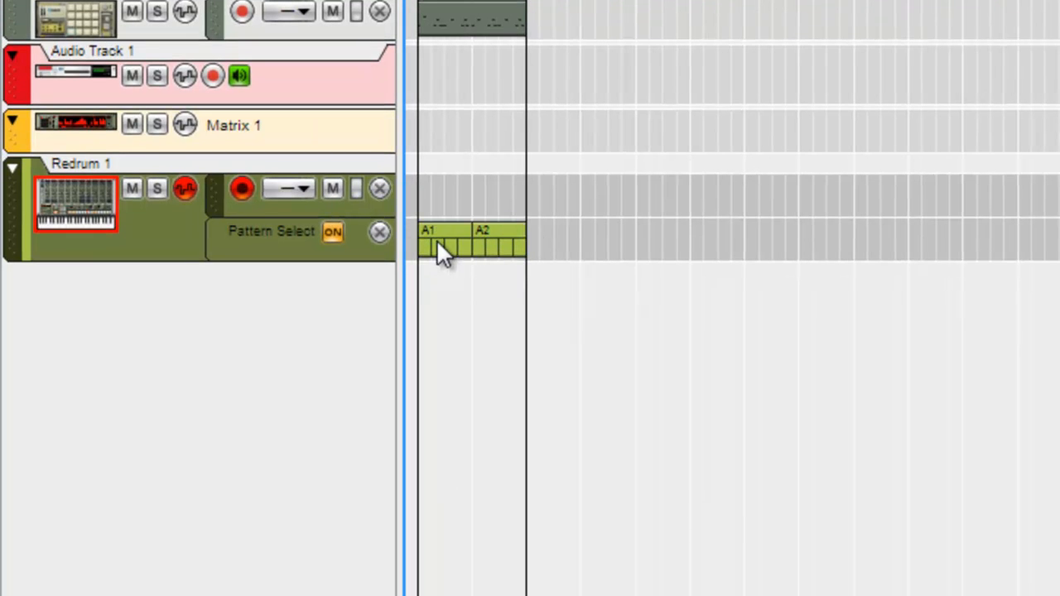
{"action": "left_click", "coordinate": [437, 242]}
{"action": "left_click", "coordinate": [513, 248]}
{"action": "right_click", "coordinate": [504, 239]}
{"action": "mouse_move", "coordinate": [609, 595]}
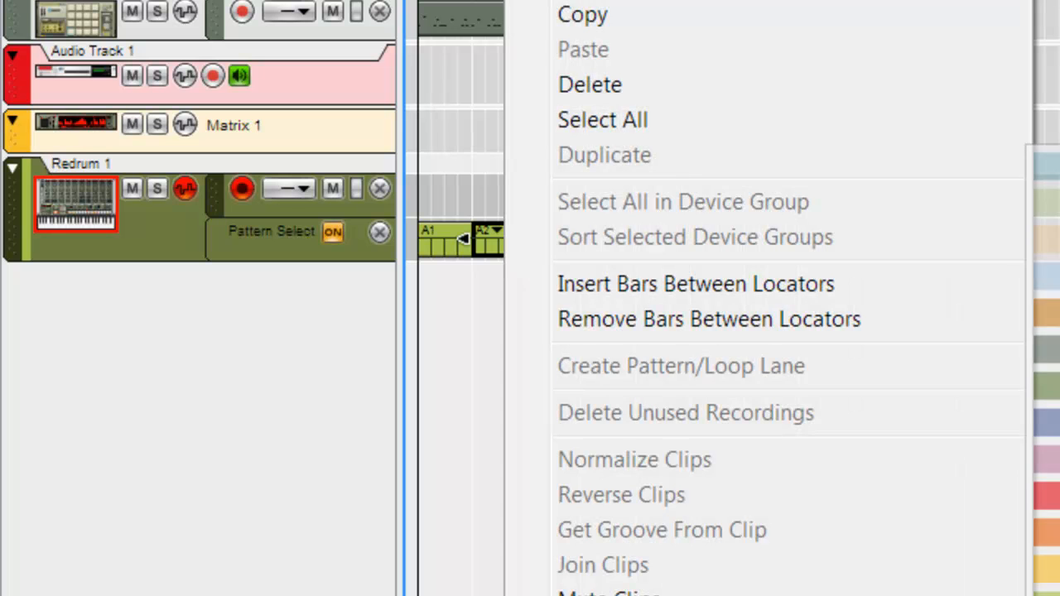
{"action": "left_click", "coordinate": [1052, 580]}
{"action": "left_click", "coordinate": [511, 310]}
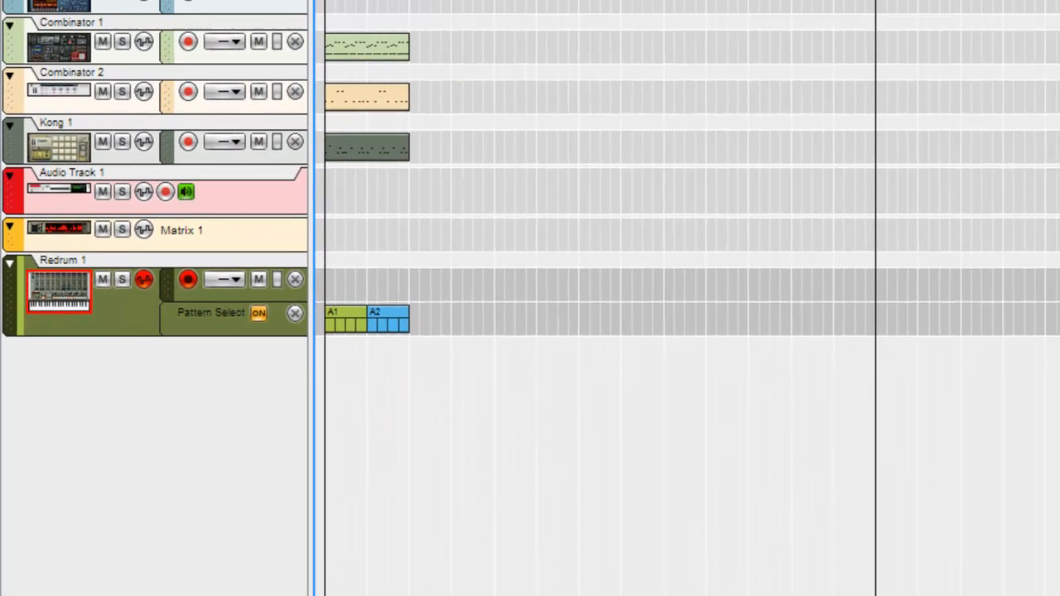
Lengthen Redrum's A1 pattern clip to about 21 bars and move the blue A2 clip further along, clear of it.
{"action": "left_click_drag", "start_coordinate": [397, 329], "coordinate": [578, 343]}
{"action": "left_click", "coordinate": [339, 341]}
{"action": "left_click_drag", "start_coordinate": [343, 339], "coordinate": [513, 347]}
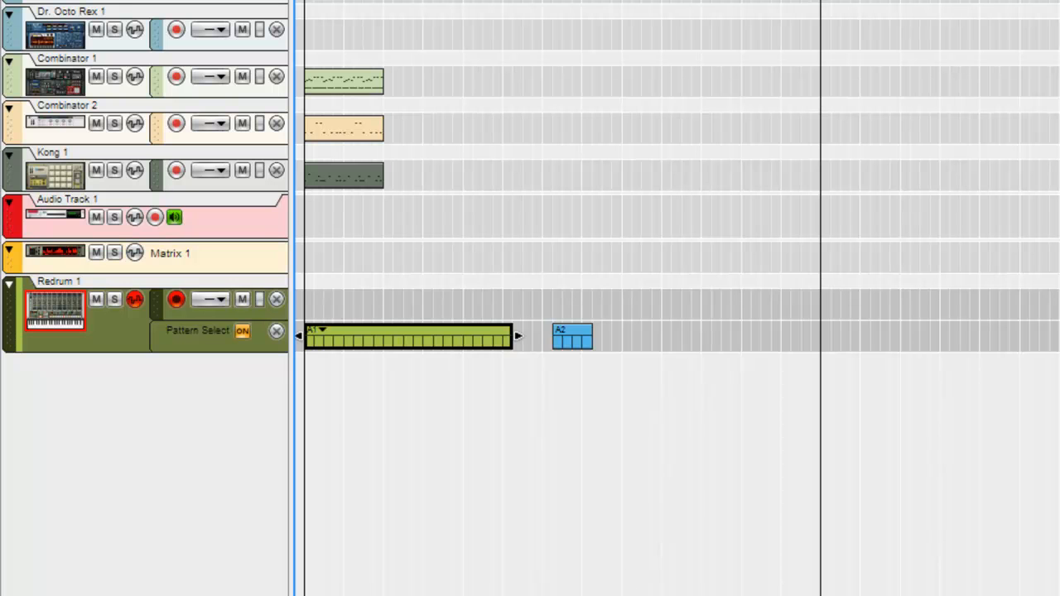
{"action": "left_click_drag", "start_coordinate": [585, 346], "coordinate": [714, 345]}
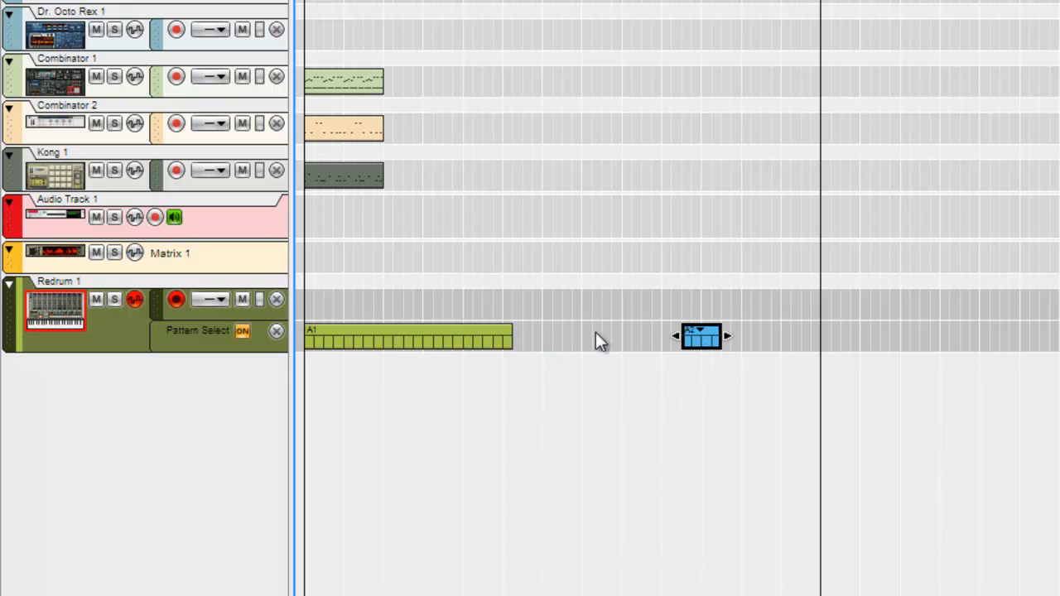
Shorten Redrum's A1 clip by one bar and fit the A2 clip directly after it as a one-bar clip at bar 21.
{"action": "left_click", "coordinate": [705, 337]}
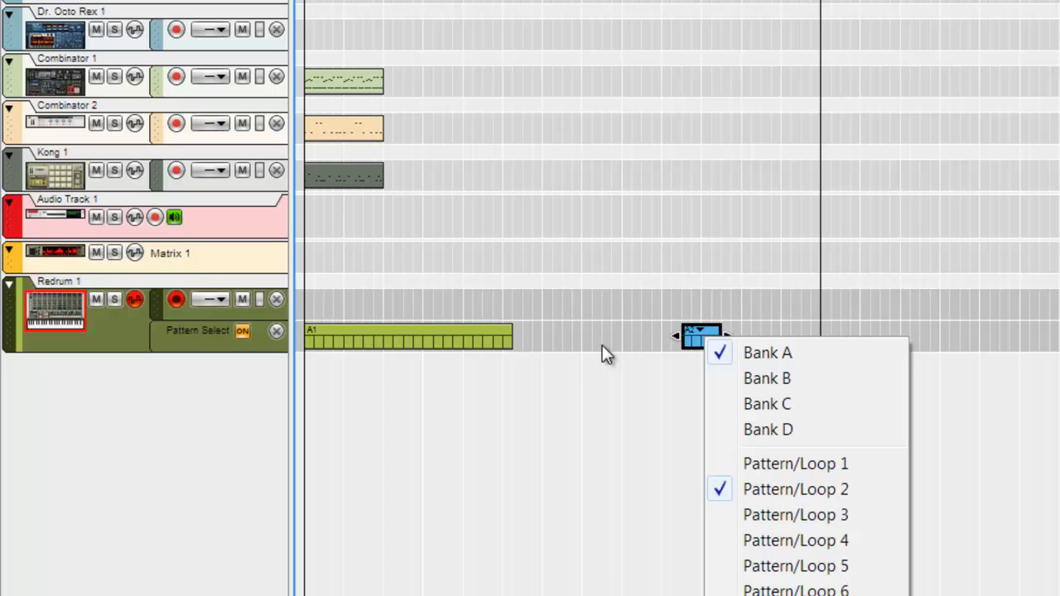
{"action": "left_click", "coordinate": [508, 337]}
{"action": "left_click_drag", "start_coordinate": [511, 338], "coordinate": [503, 343]}
{"action": "left_click_drag", "start_coordinate": [695, 335], "coordinate": [511, 339]}
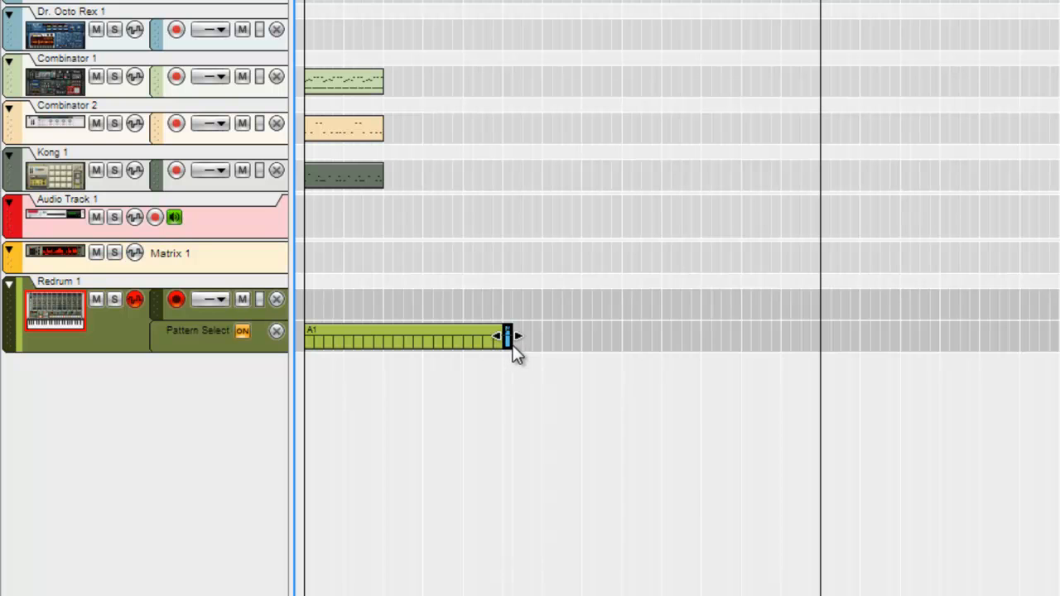
{"action": "right_click", "coordinate": [513, 351]}
{"action": "left_click", "coordinate": [483, 377]}
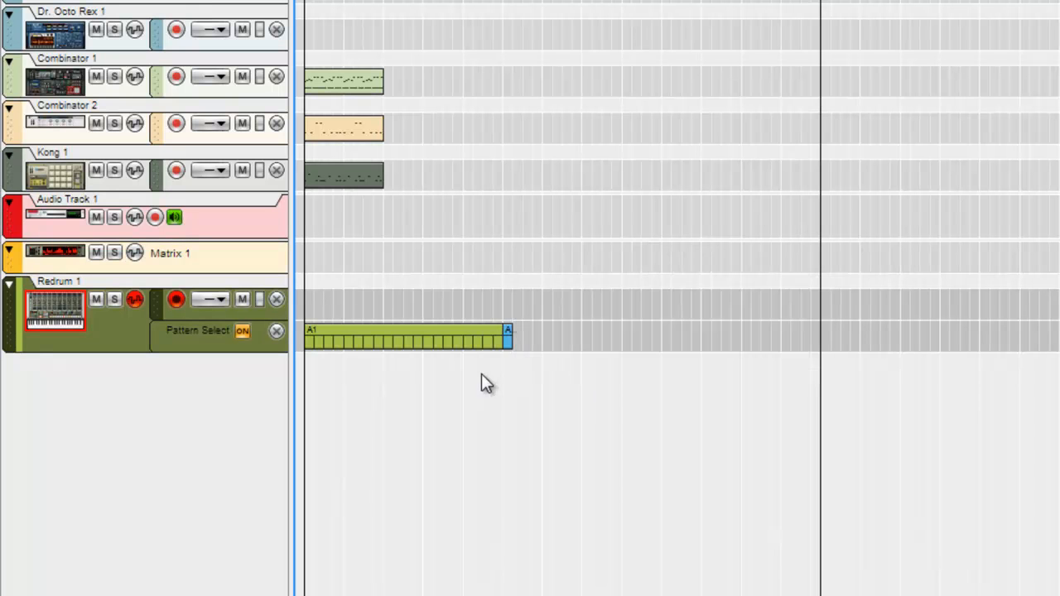
Copy the one-bar A2 clip and paste it over the A1 clip at bars 2, 4 and 6.
{"action": "right_click", "coordinate": [511, 338]}
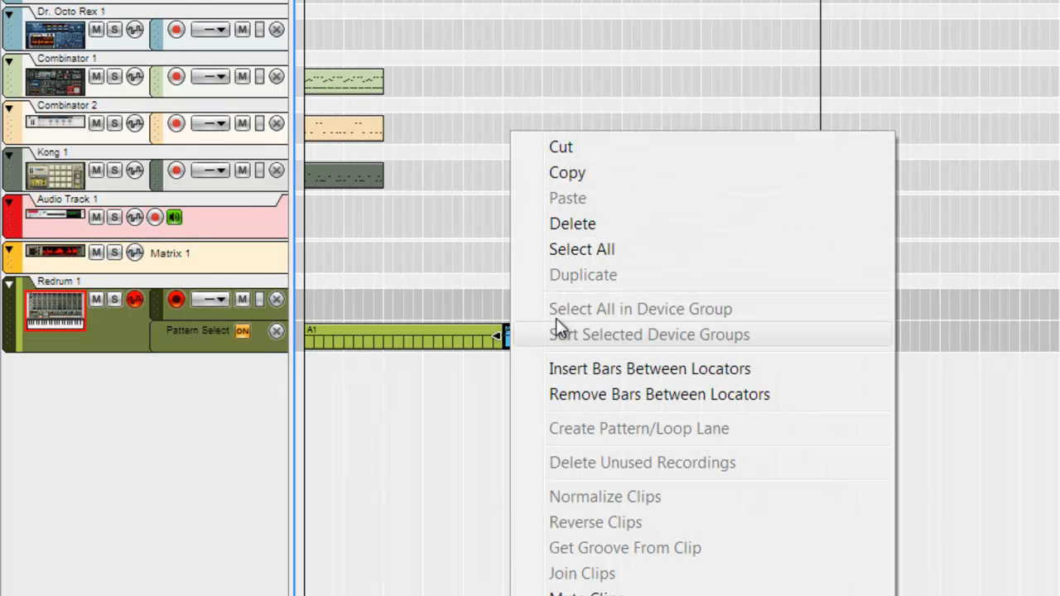
{"action": "left_click", "coordinate": [580, 172]}
{"action": "left_click_drag", "start_coordinate": [333, 0], "coordinate": [314, 0]}
{"action": "right_click", "coordinate": [339, 255]}
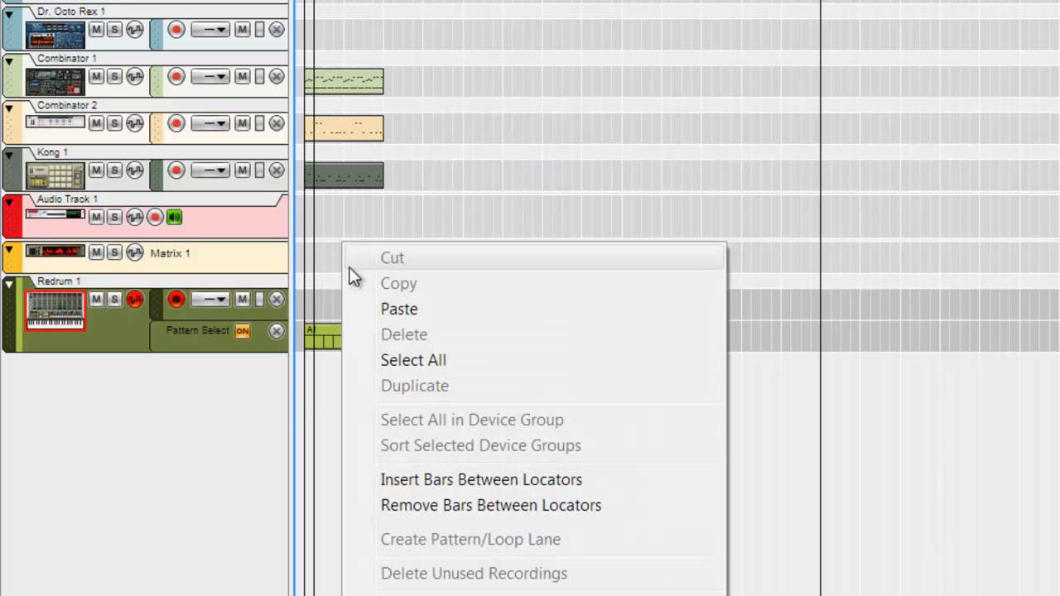
{"action": "left_click", "coordinate": [396, 307]}
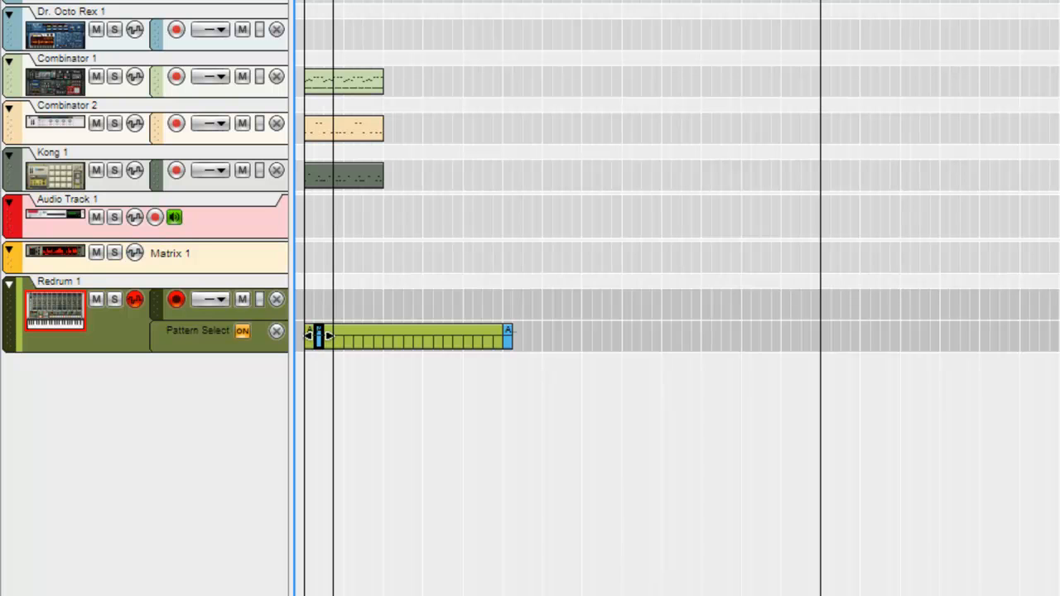
{"action": "right_click", "coordinate": [433, 225]}
{"action": "left_click", "coordinate": [503, 283]}
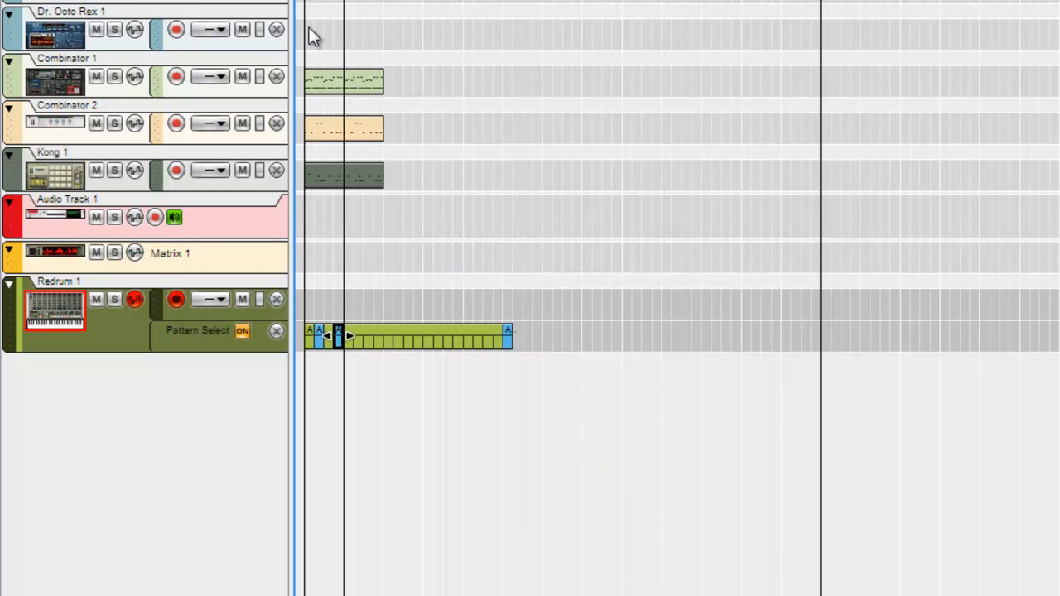
{"action": "right_click", "coordinate": [436, 235]}
{"action": "left_click", "coordinate": [496, 304]}
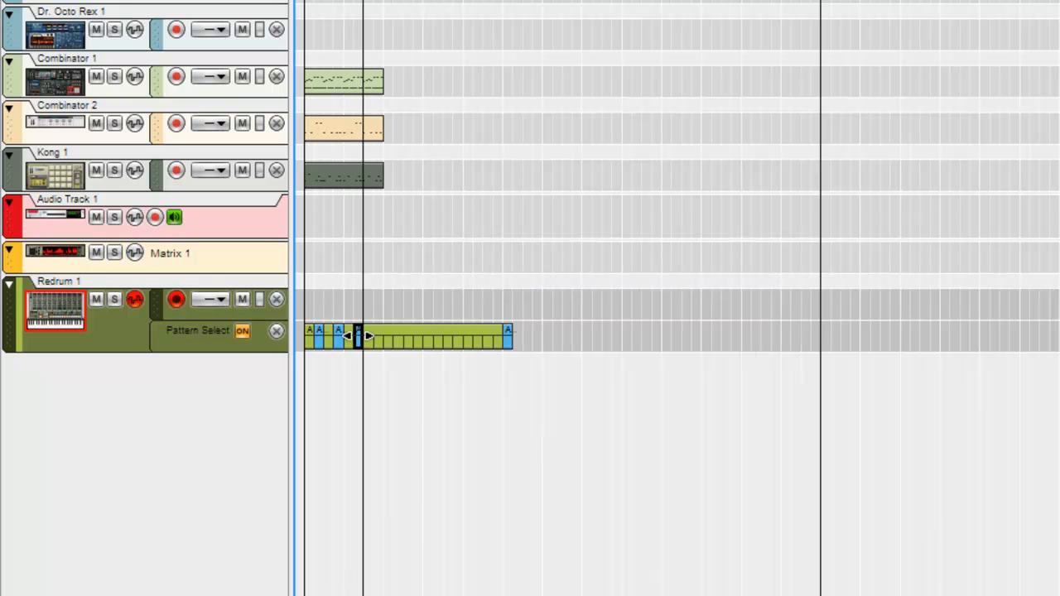
Play the song from the start to hear the Redrum pattern changes, and check the gate cabling on Redrum's rear.
{"action": "key", "text": "shift+Return"}
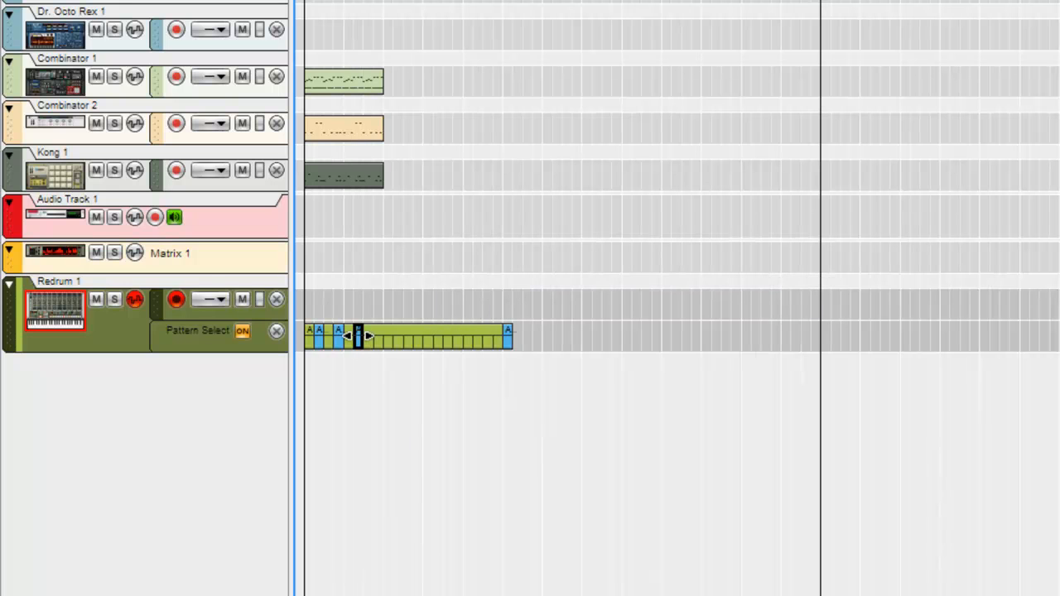
{"action": "key", "text": "space"}
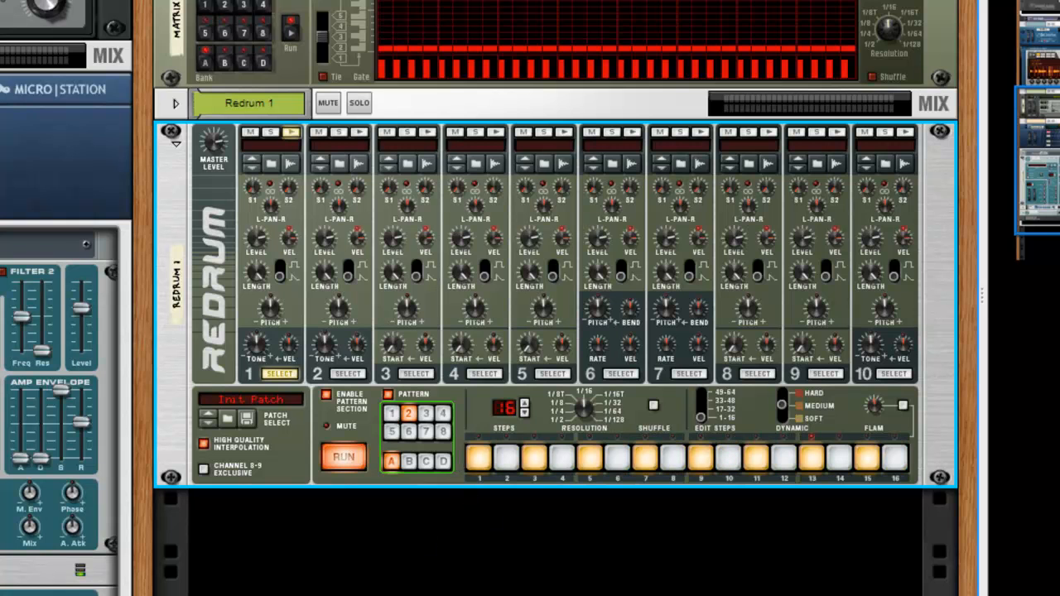
{"action": "key", "text": "space"}
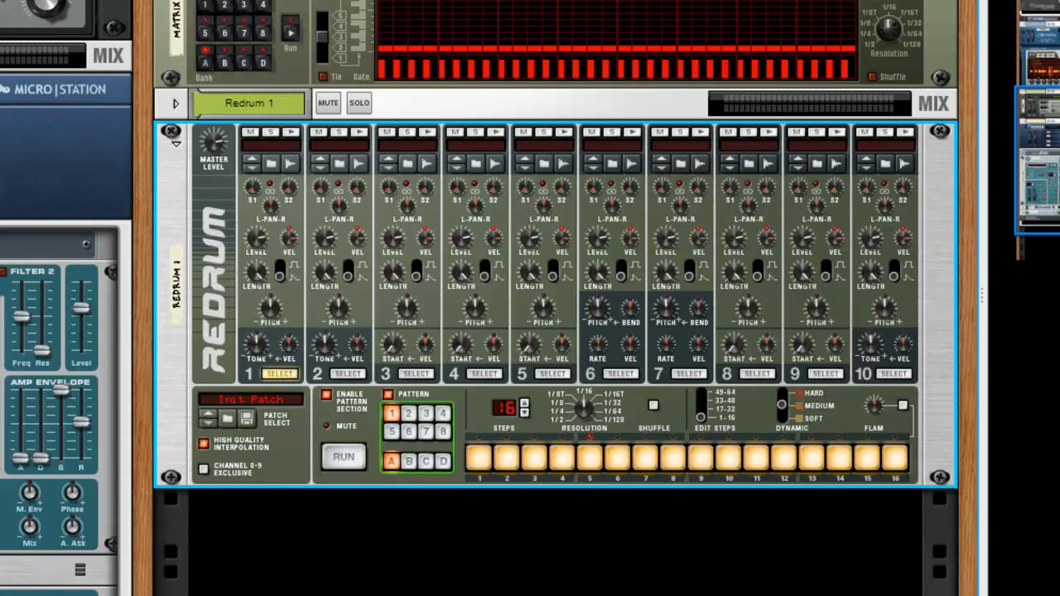
{"action": "key", "text": "space"}
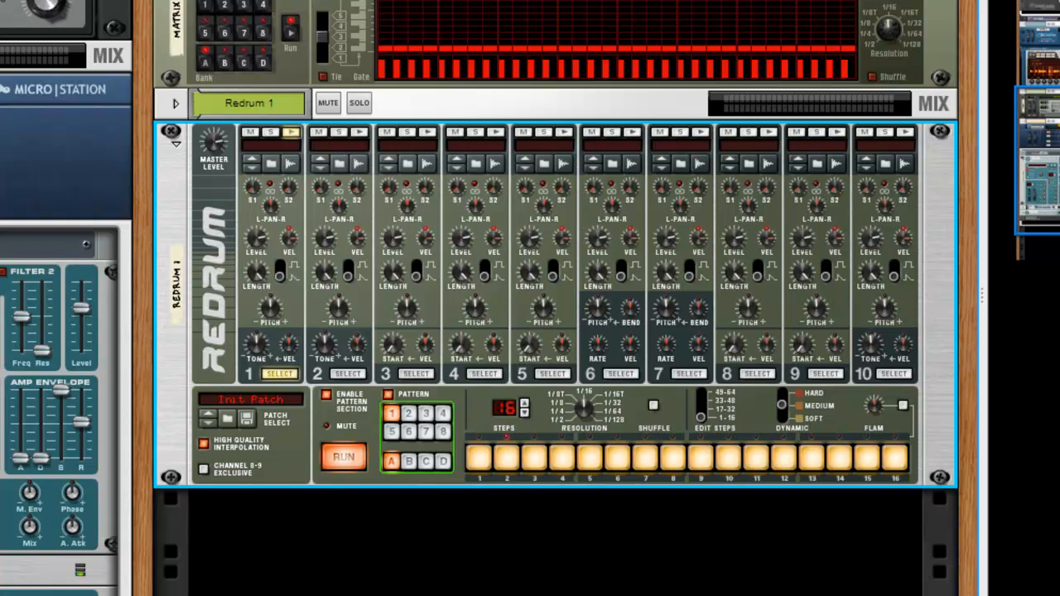
{"action": "key", "text": "space"}
{"action": "key", "text": "Tab"}
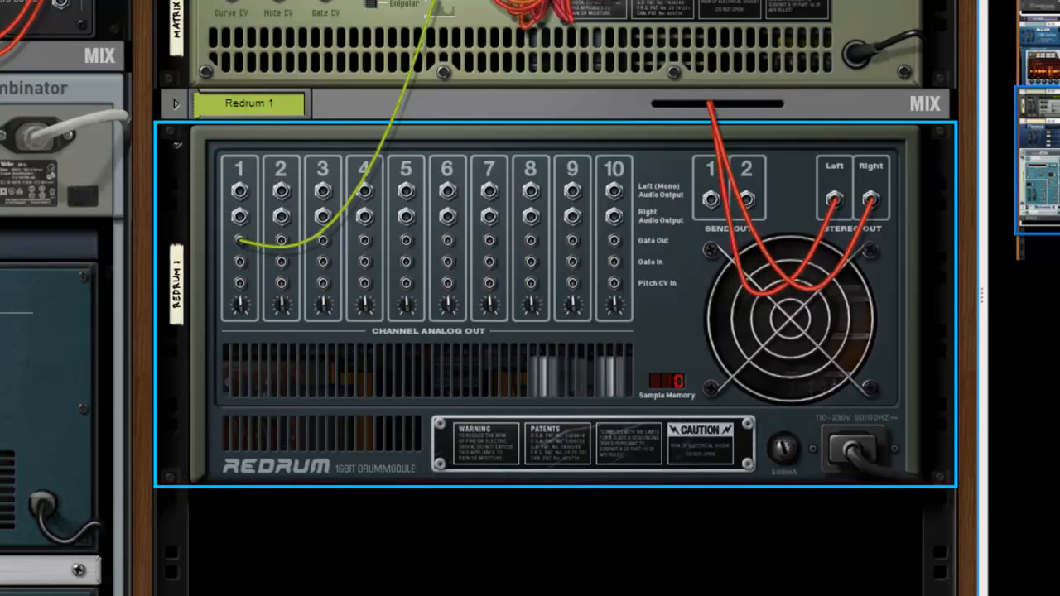
{"action": "key", "text": "Tab"}
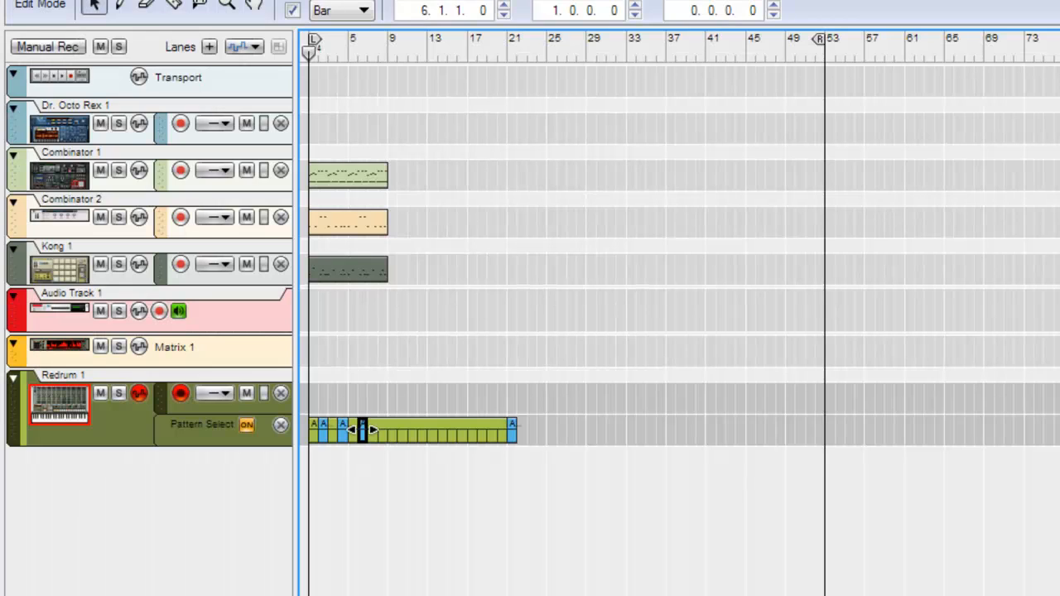
Delete all pattern clips from Redrum's Pattern Select lane and select the Matrix 1 track.
{"action": "left_click_drag", "start_coordinate": [610, 460], "coordinate": [69, 537]}
{"action": "key", "text": "Delete"}
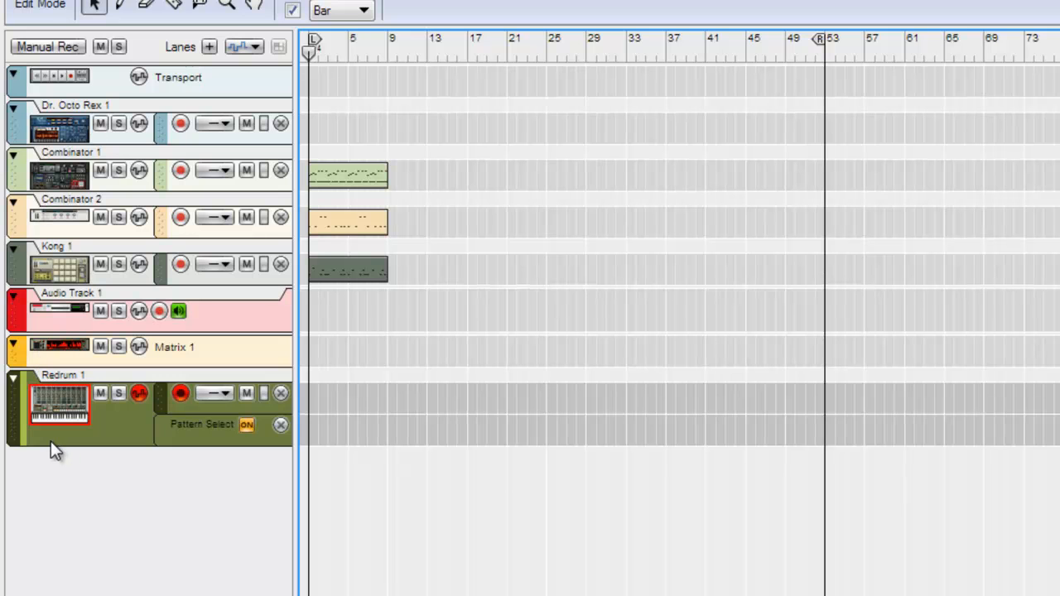
{"action": "left_click", "coordinate": [77, 345]}
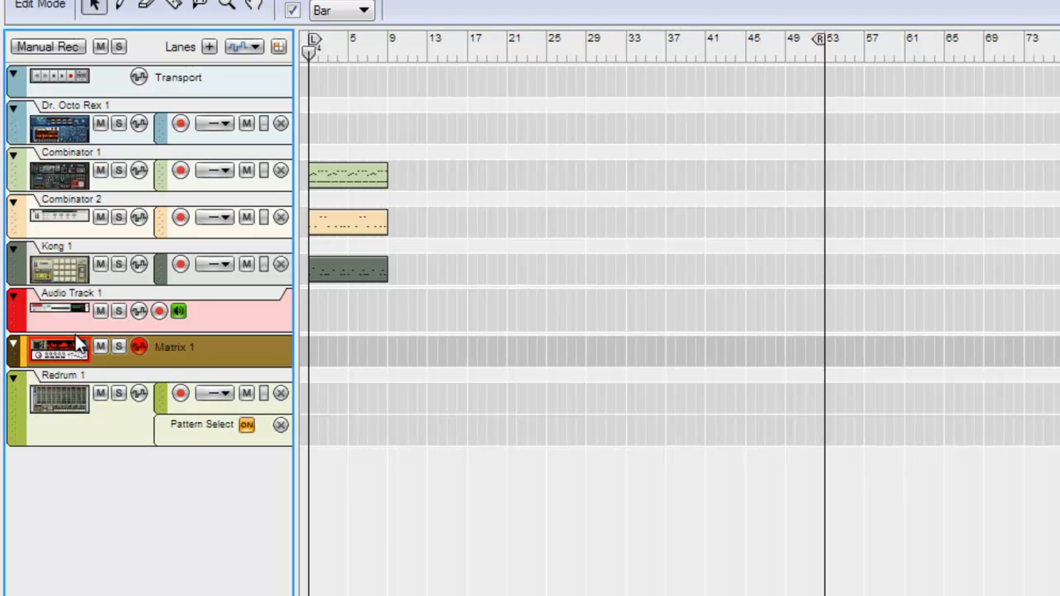
{"action": "key", "text": "w"}
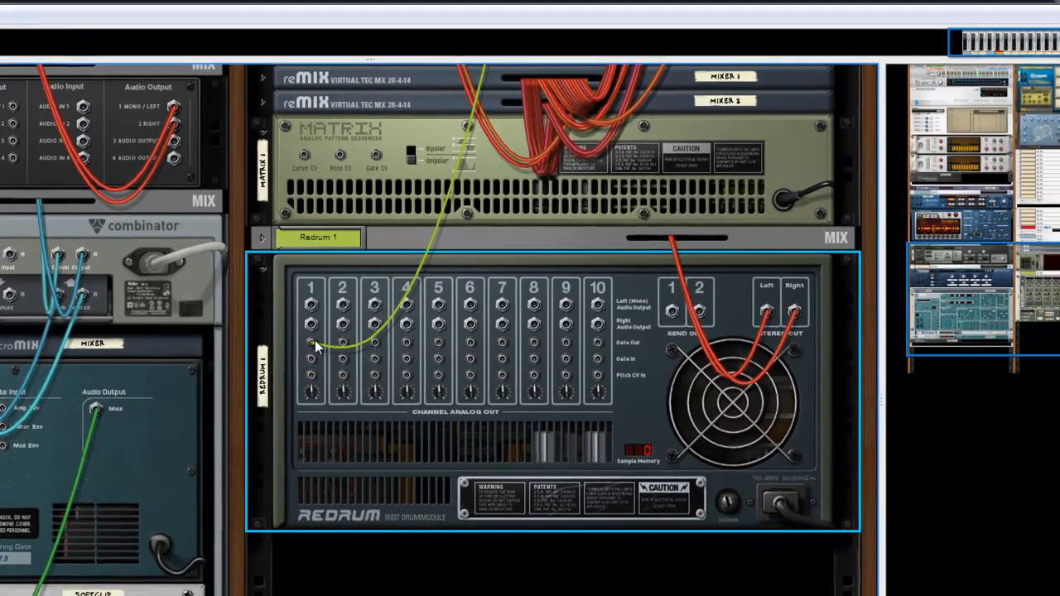
{"action": "left_click_drag", "start_coordinate": [329, 342], "coordinate": [375, 156]}
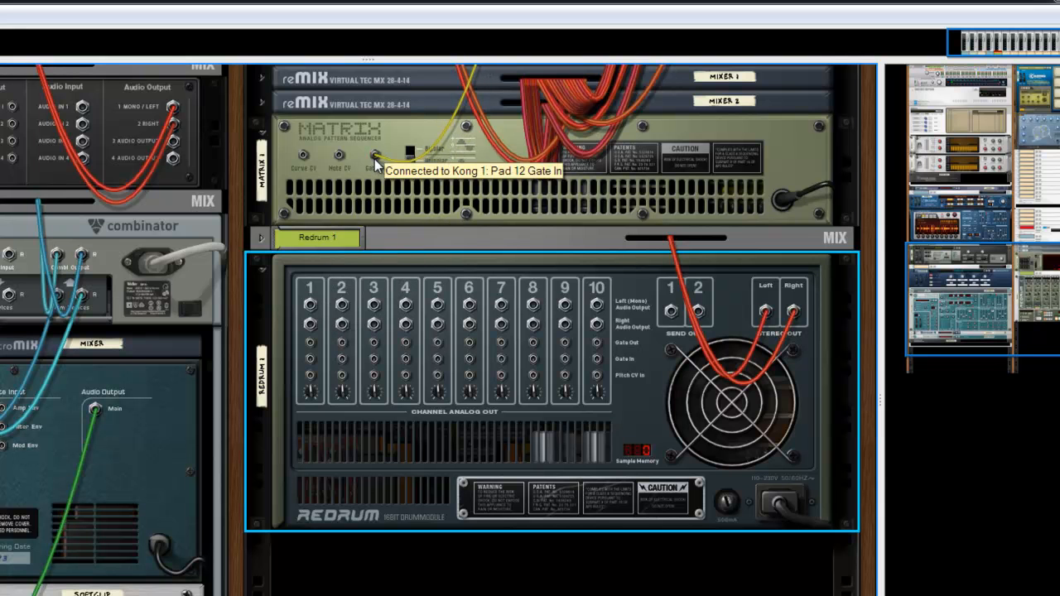
{"action": "key", "text": "Tab"}
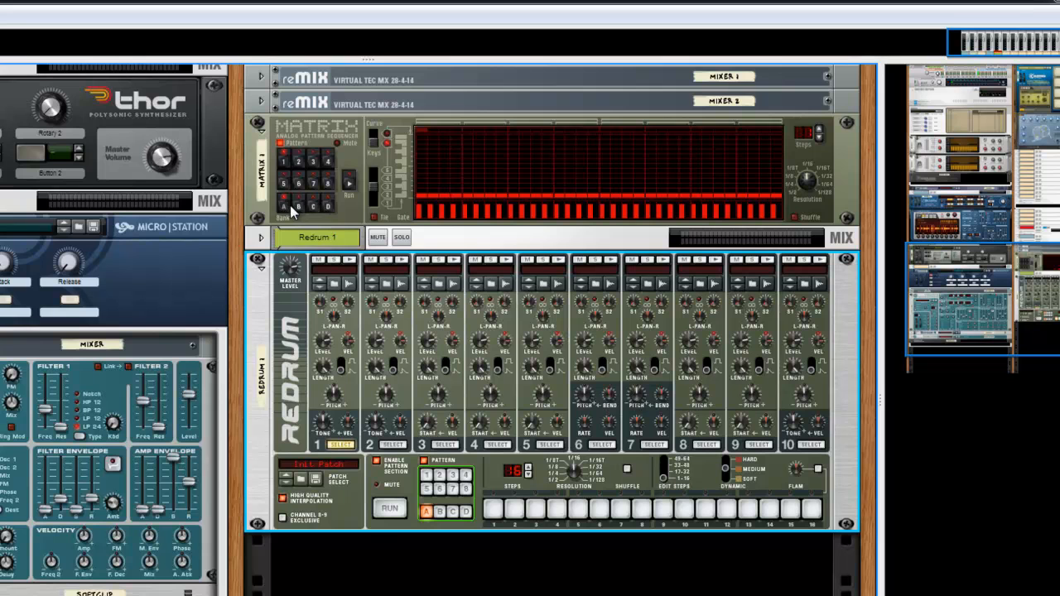
Play the song with Matrix pattern 1 triggering pad 12, and raise the resolution of Matrix pattern 2.
{"action": "key", "text": "space"}
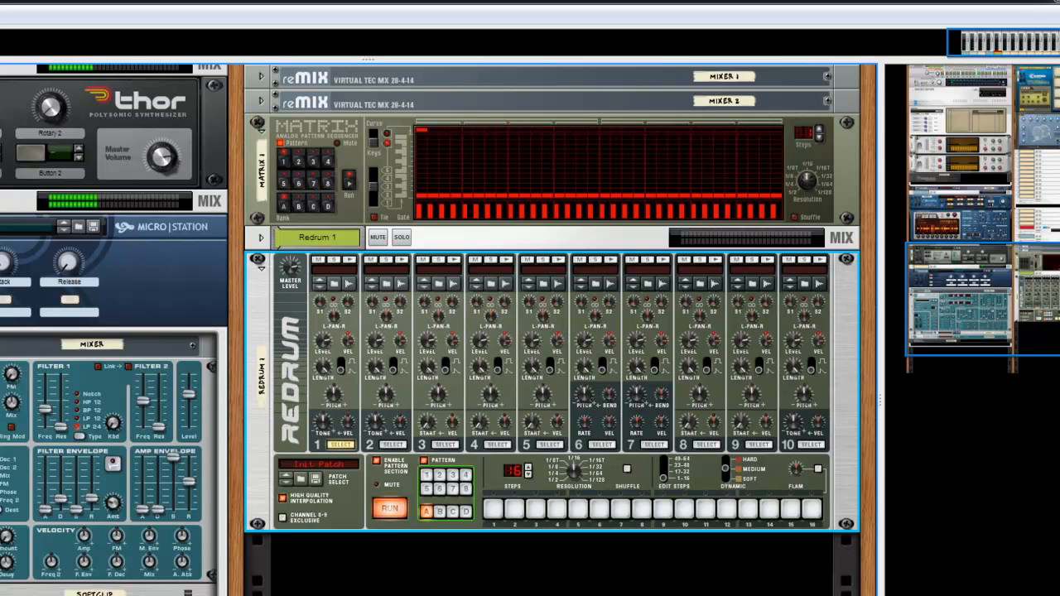
{"action": "key", "text": "space"}
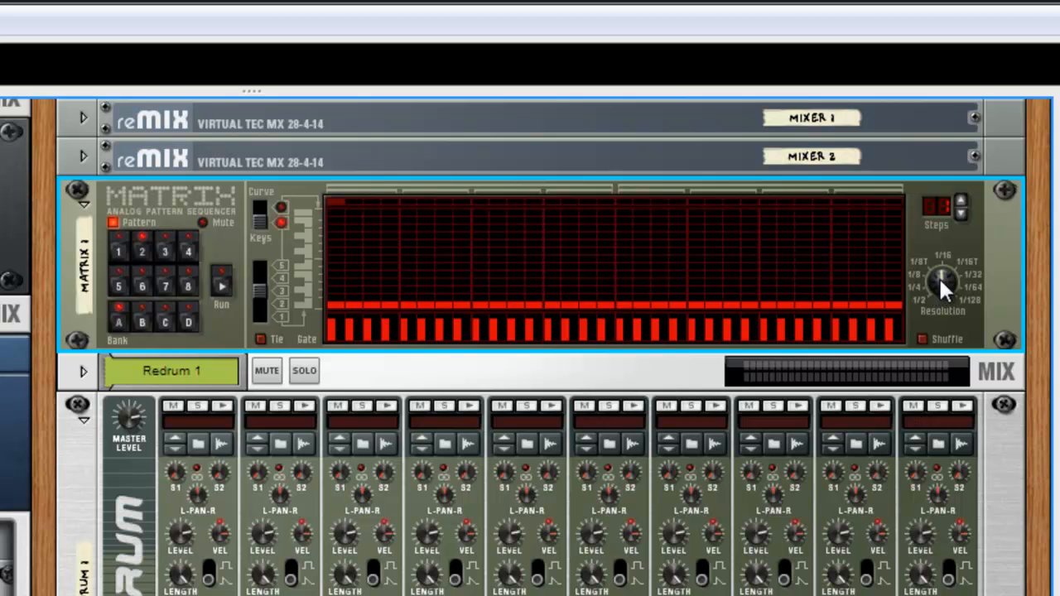
{"action": "mouse_move", "coordinate": [944, 273]}
{"action": "left_click_drag", "start_coordinate": [961, 257], "coordinate": [964, 196]}
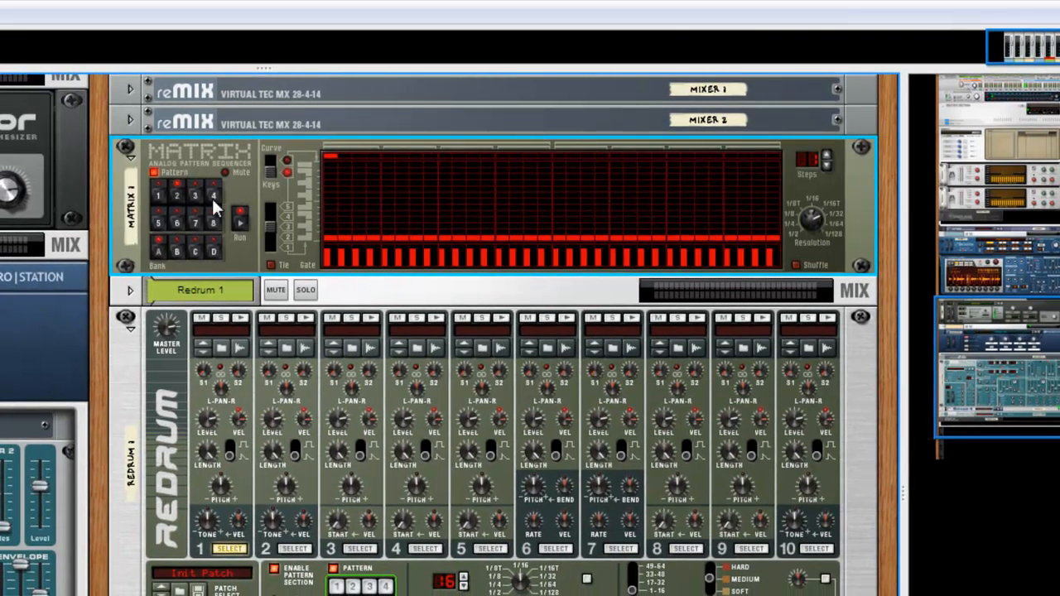
Switch the Matrix back to pattern 1 and listen to it with the song.
{"action": "left_click", "coordinate": [160, 198]}
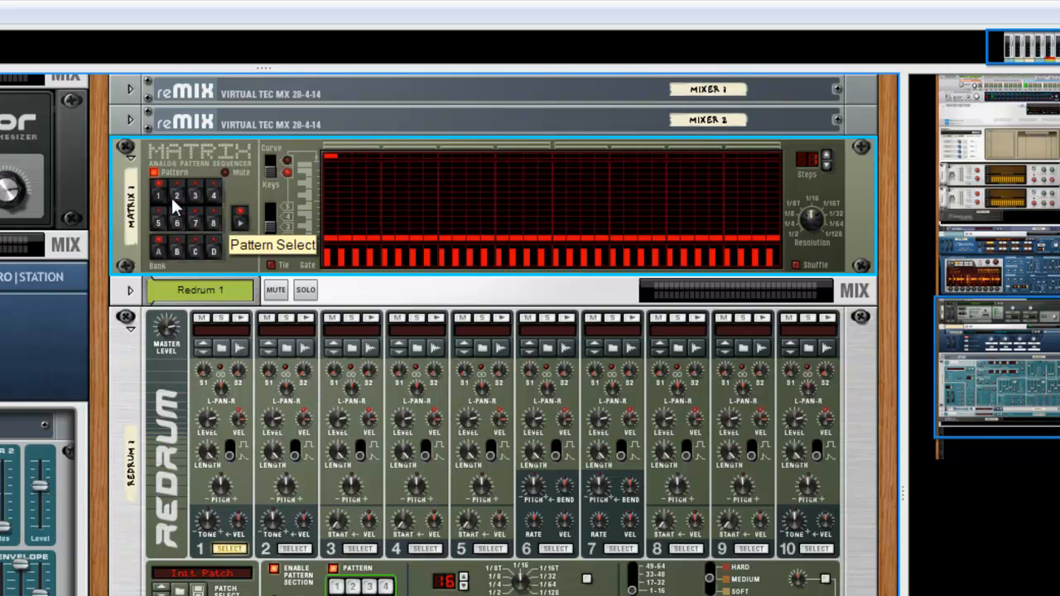
{"action": "key", "text": "space"}
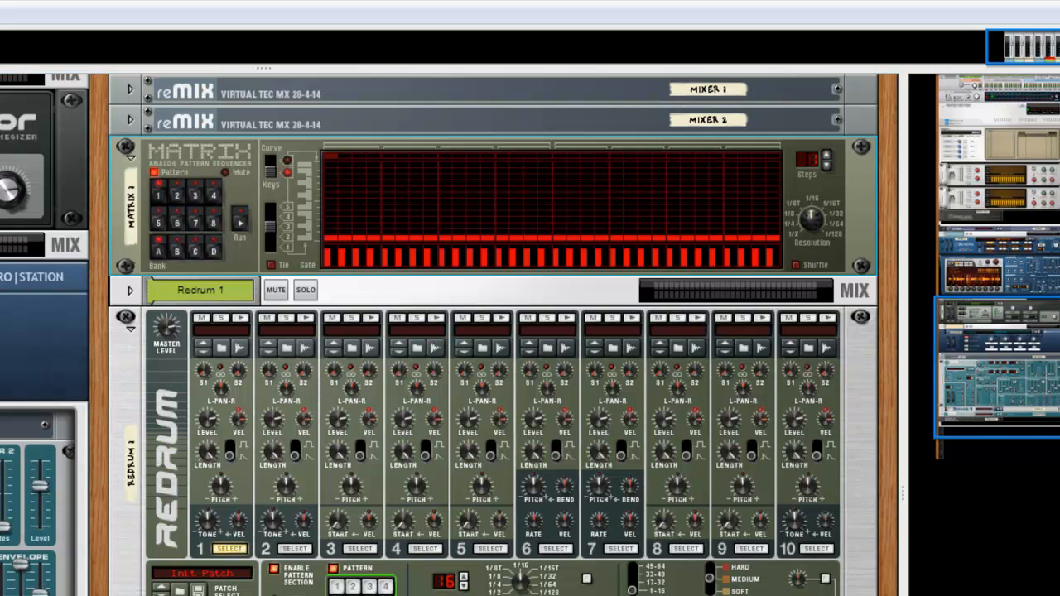
{"action": "key", "text": "space"}
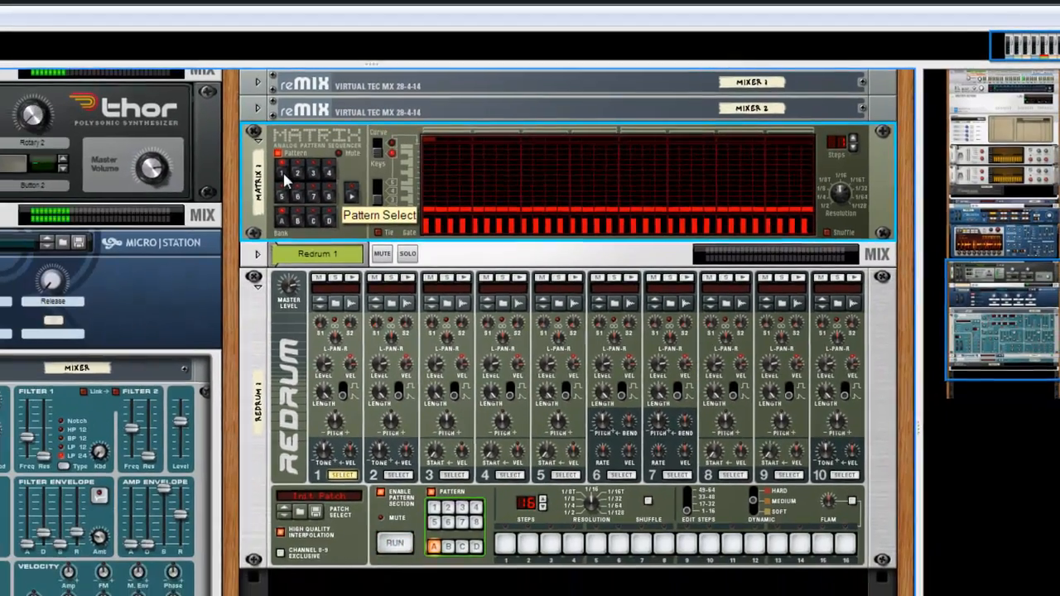
Check the Matrix's rear gate cabling, and bring up the sequencer with the Matrix 1 track selected.
{"action": "key", "text": "Tab"}
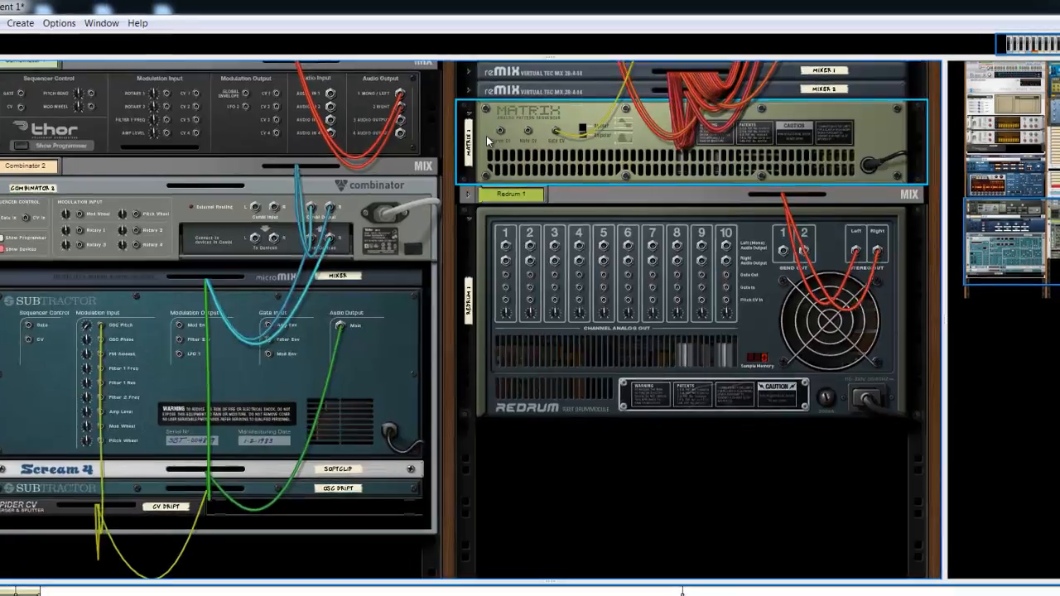
{"action": "key", "text": "Tab"}
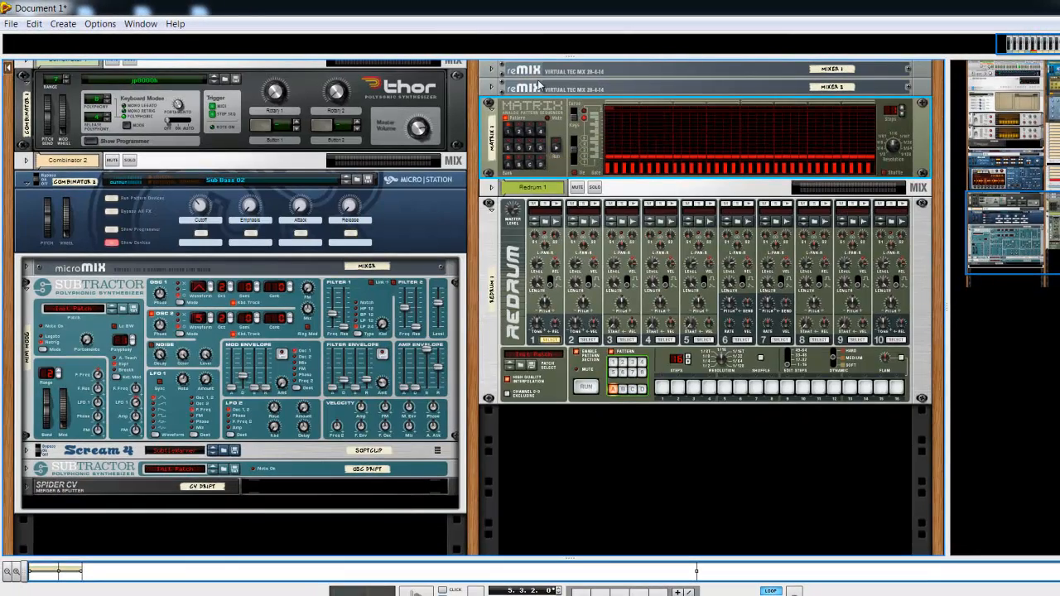
{"action": "key", "text": "F5"}
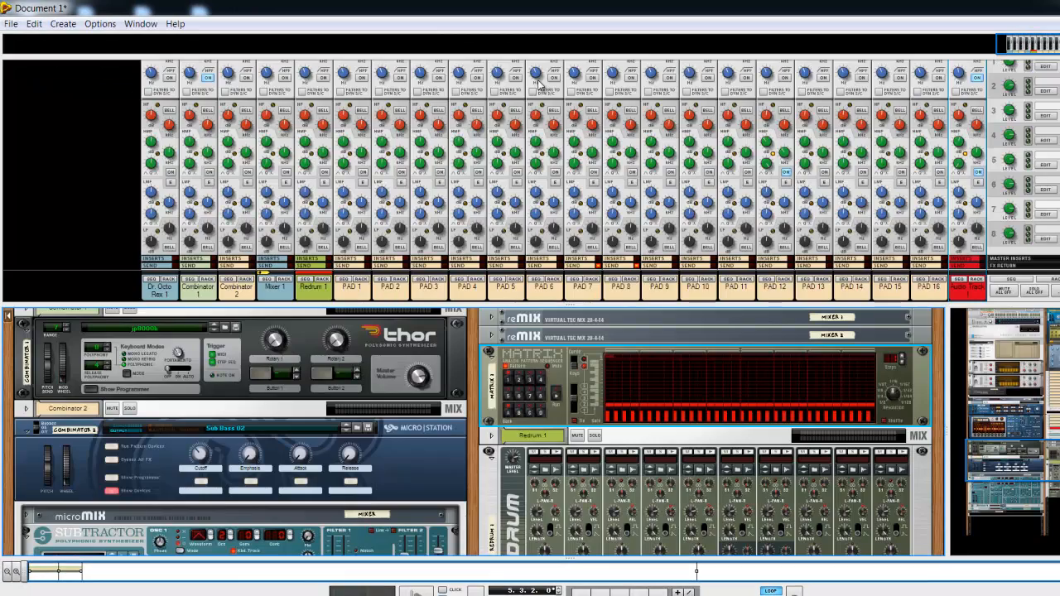
{"action": "key", "text": "F6+F7"}
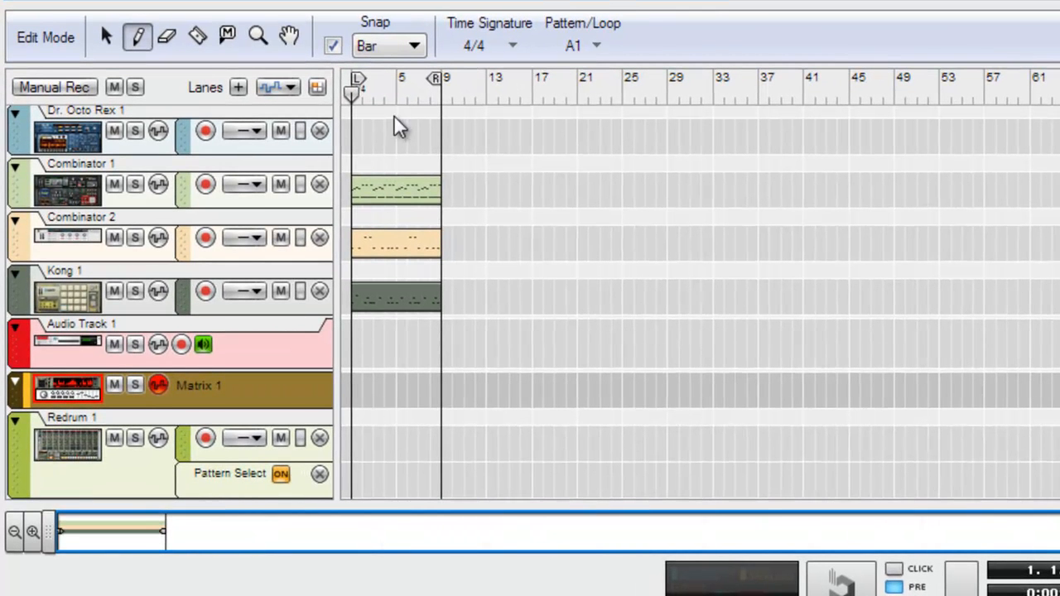
{"action": "left_click", "coordinate": [70, 391]}
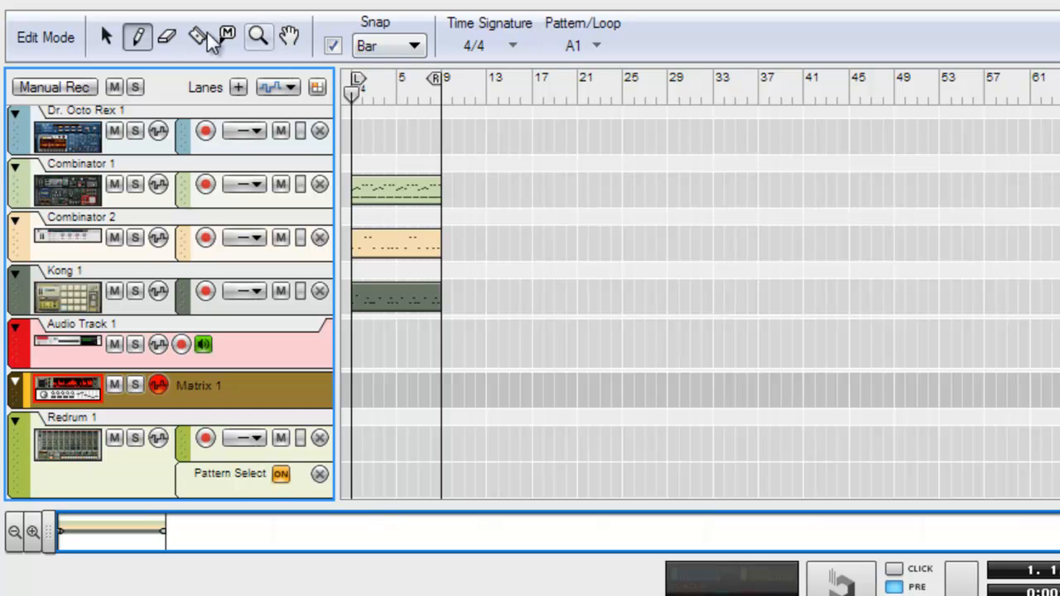
Extend the loop's end to bar 17 and record Matrix pattern changes alternating between A1 and A2 every two bars.
{"action": "left_click", "coordinate": [109, 34]}
{"action": "left_click_drag", "start_coordinate": [444, 81], "coordinate": [530, 93]}
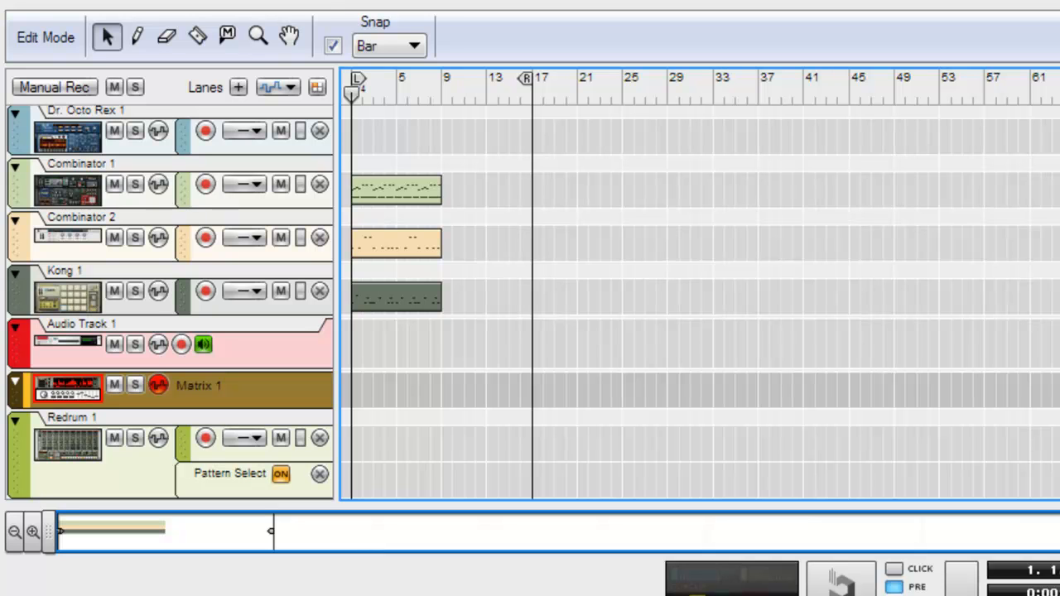
{"action": "key", "text": "space"}
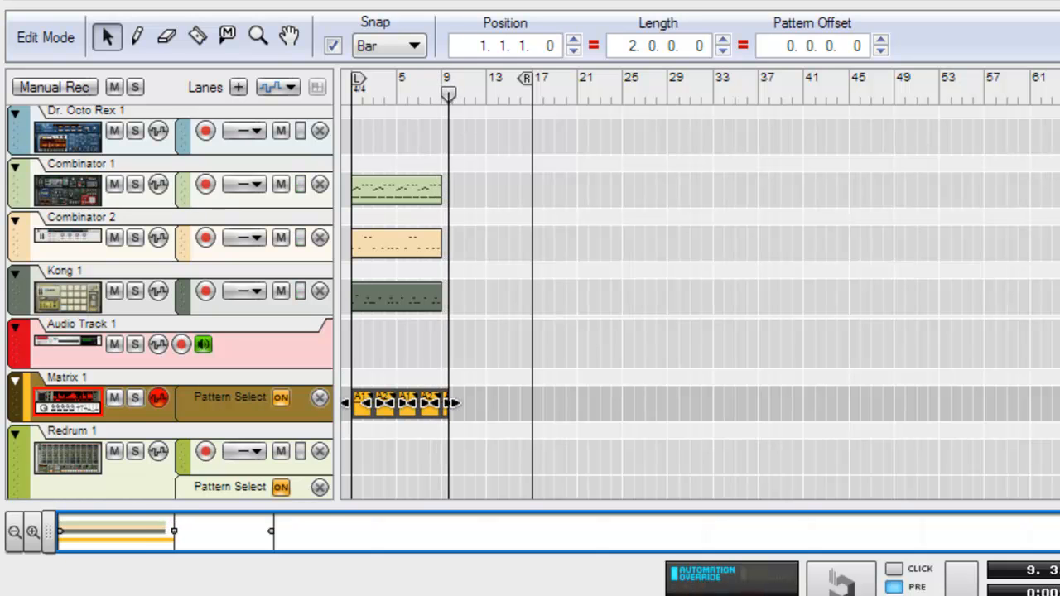
Delete the short leftover pattern clip at bar 9 on the Matrix 1 track.
{"action": "left_click", "coordinate": [469, 373]}
{"action": "left_click_drag", "start_coordinate": [492, 365], "coordinate": [407, 429]}
{"action": "left_click", "coordinate": [460, 406]}
{"action": "left_click", "coordinate": [445, 402]}
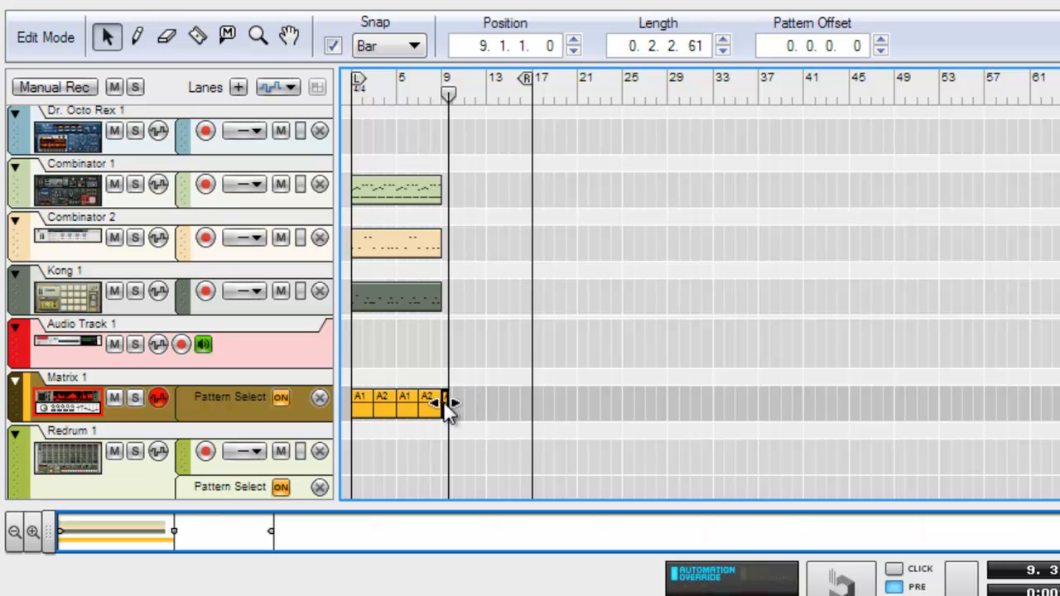
{"action": "key", "text": "Delete"}
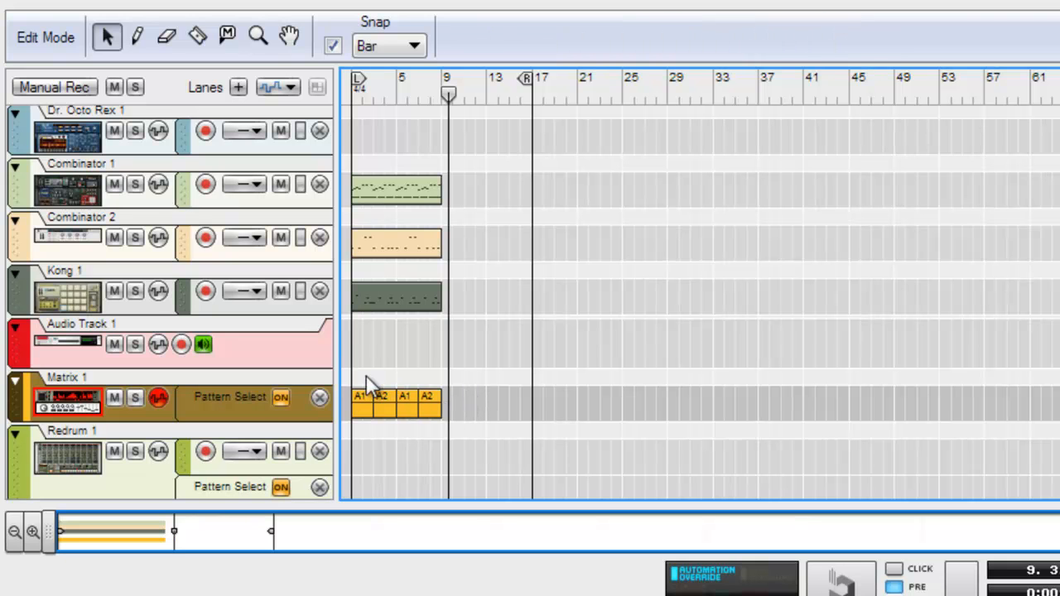
Color both A2 pattern clips on the Matrix 1 track light green to set them apart from the A1 clips.
{"action": "right_click", "coordinate": [380, 408]}
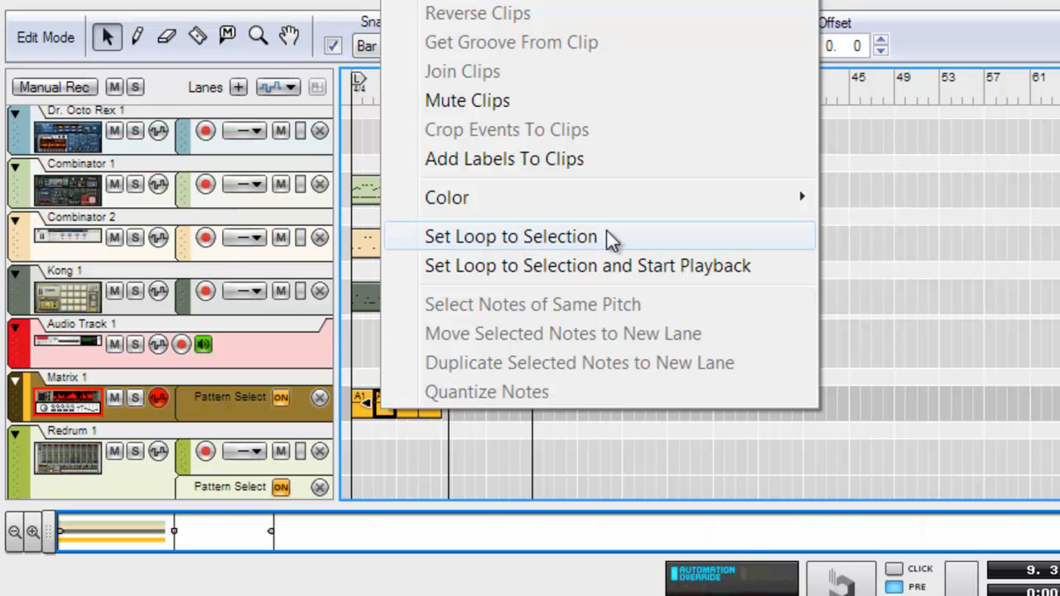
{"action": "mouse_move", "coordinate": [692, 190]}
{"action": "left_click", "coordinate": [837, 229]}
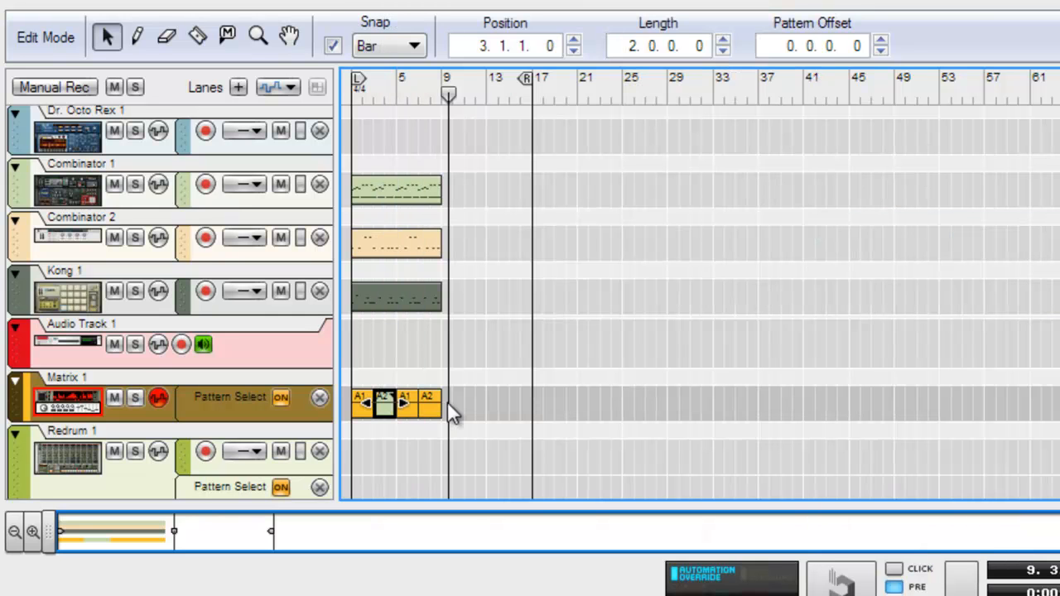
{"action": "left_click", "coordinate": [426, 408]}
{"action": "right_click", "coordinate": [428, 415]}
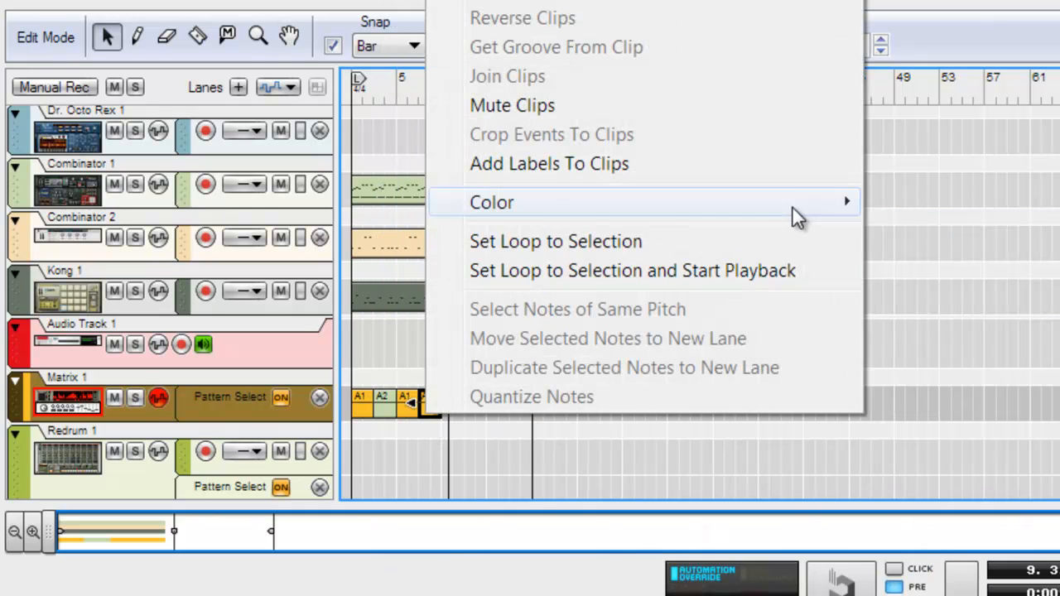
{"action": "mouse_move", "coordinate": [804, 207]}
{"action": "left_click", "coordinate": [961, 233]}
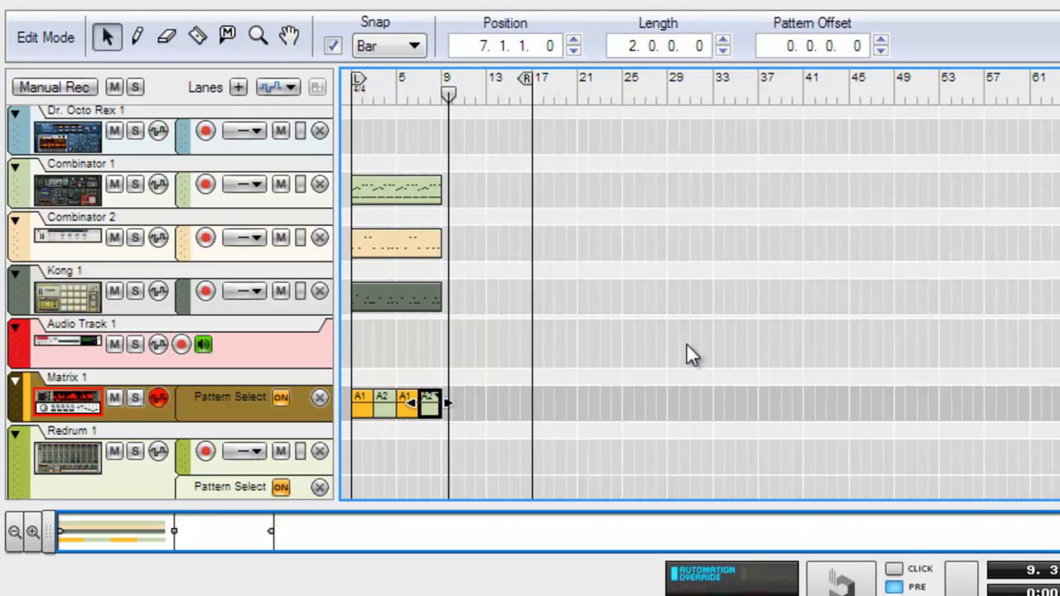
Lengthen the second A2 clip to 20 bars and move it to bar 52, and place the second A1 clip at bar 15, 15 bars long.
{"action": "left_click", "coordinate": [429, 401]}
{"action": "left_click_drag", "start_coordinate": [447, 403], "coordinate": [649, 404]}
{"action": "left_click_drag", "start_coordinate": [455, 411], "coordinate": [973, 404]}
{"action": "left_click", "coordinate": [407, 398]}
{"action": "left_click_drag", "start_coordinate": [424, 403], "coordinate": [568, 408]}
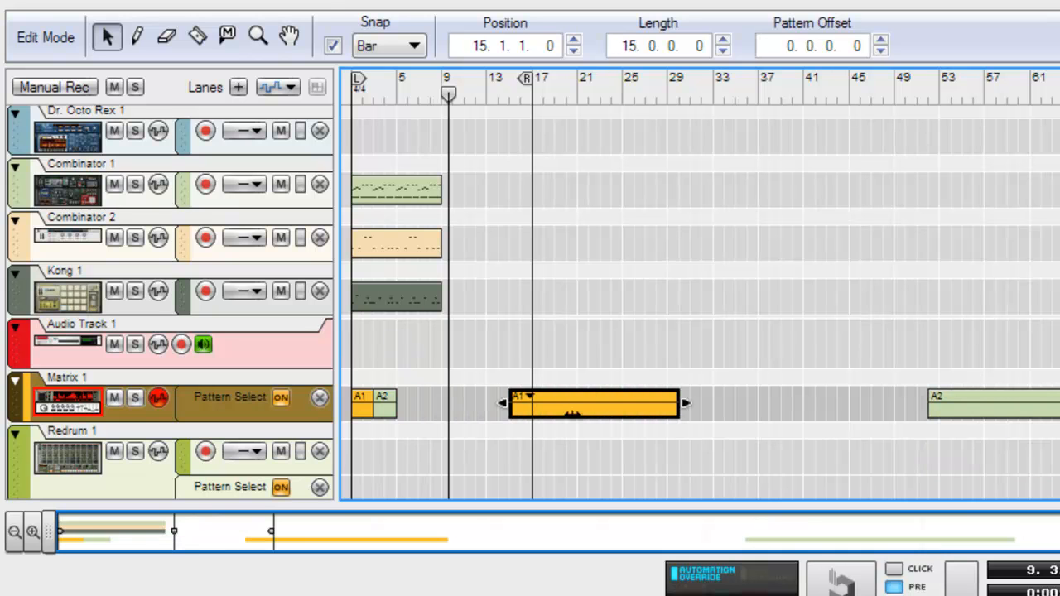
Extend the first A1 clip, and shorten the first A2 clip to one bar and place it at bar 4.
{"action": "left_click", "coordinate": [380, 404]}
{"action": "left_click_drag", "start_coordinate": [386, 406], "coordinate": [418, 401]}
{"action": "left_click", "coordinate": [367, 401]}
{"action": "left_click", "coordinate": [419, 404]}
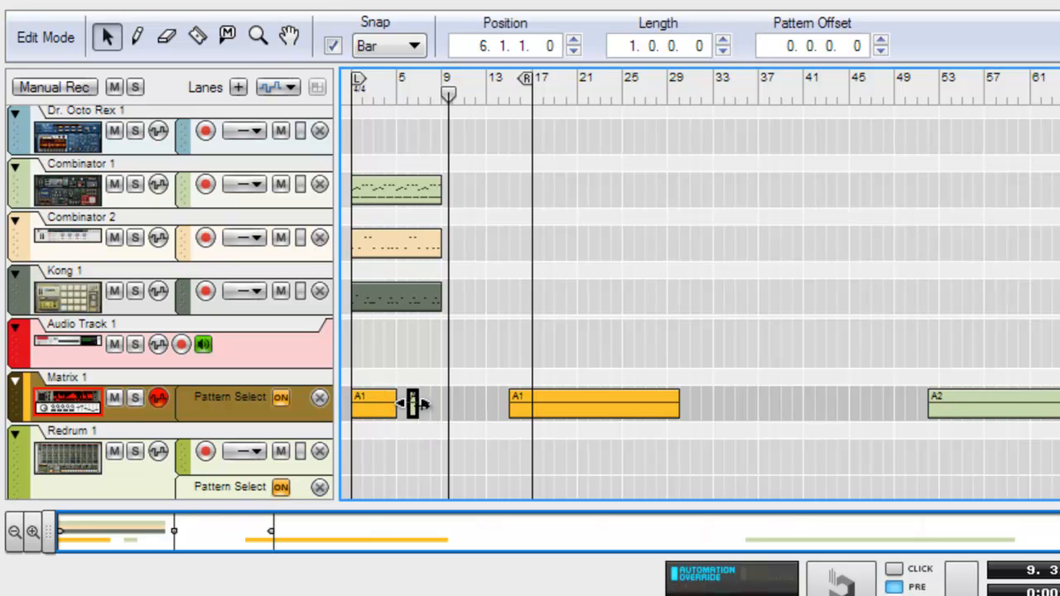
{"action": "left_click_drag", "start_coordinate": [413, 407], "coordinate": [395, 407]}
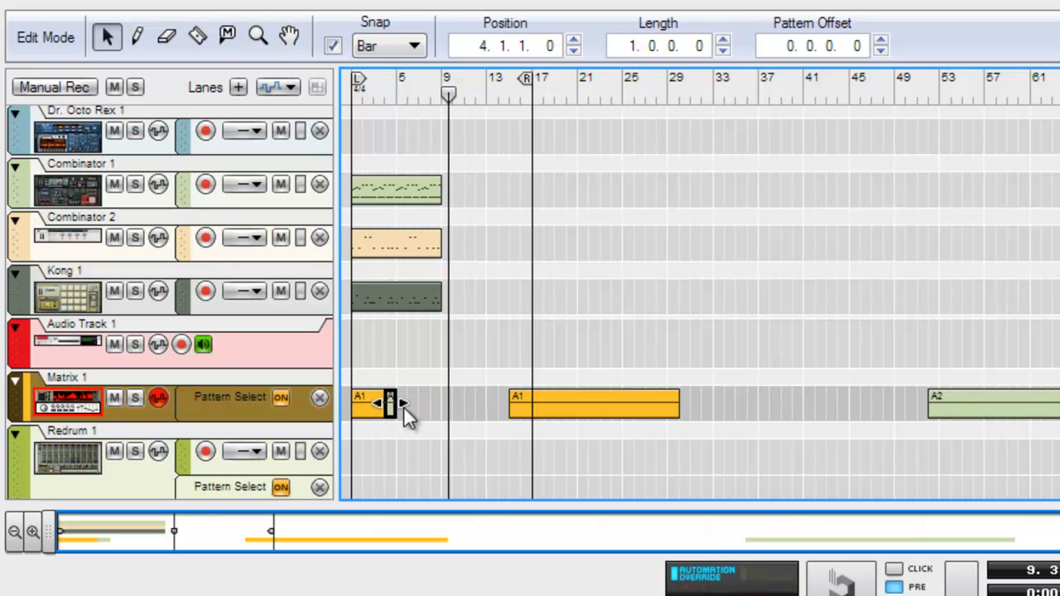
Copy the A1 and A2 clips covering the first four bars of the Matrix 1 track and paste them at bar 5.
{"action": "left_click", "coordinate": [364, 404]}
{"action": "right_click", "coordinate": [365, 405]}
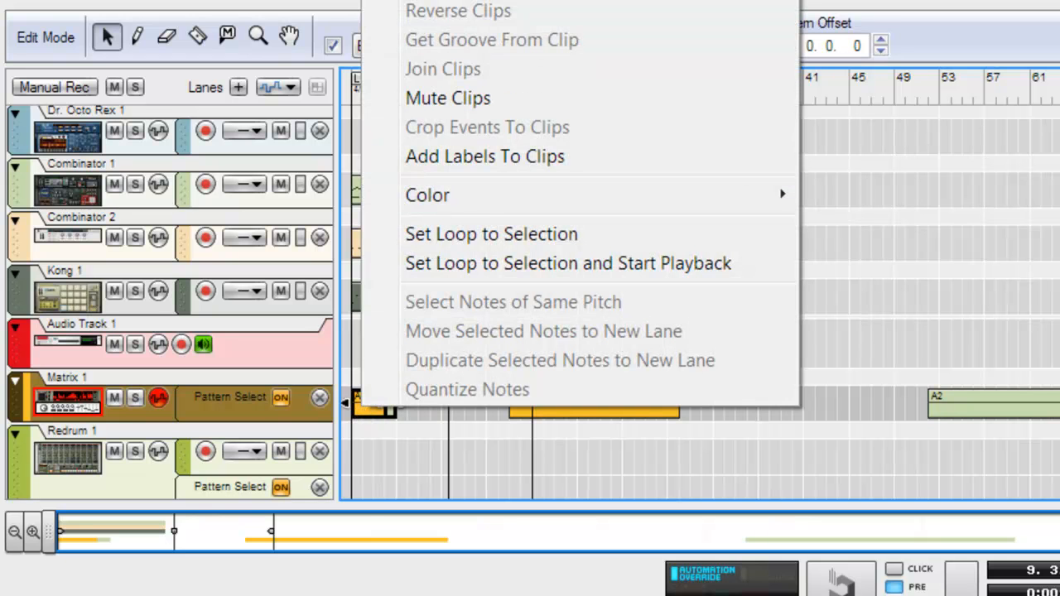
{"action": "left_click", "coordinate": [414, 0]}
{"action": "right_click", "coordinate": [426, 403]}
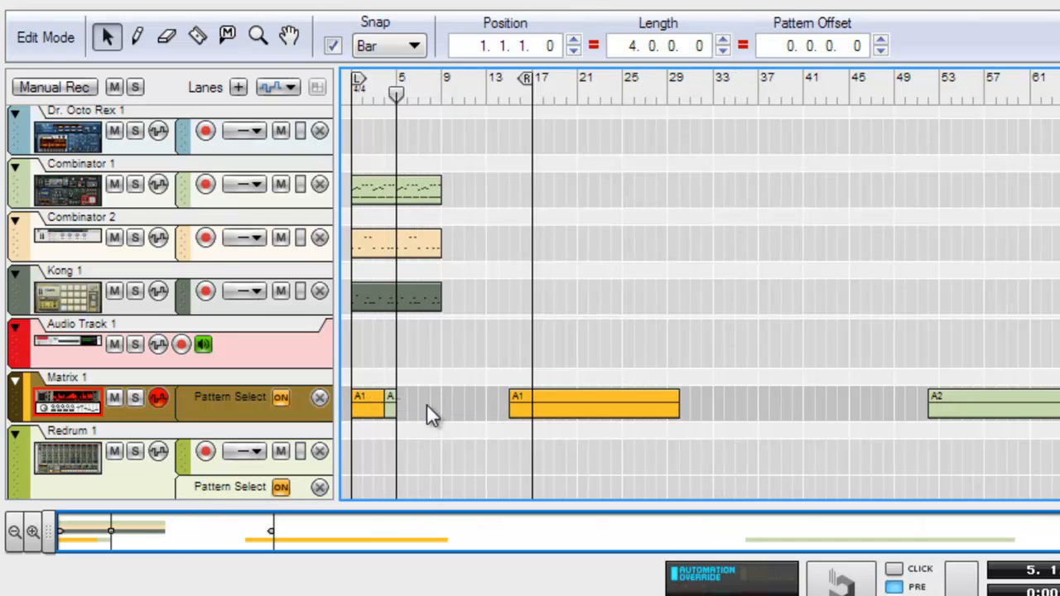
{"action": "left_click", "coordinate": [463, 0]}
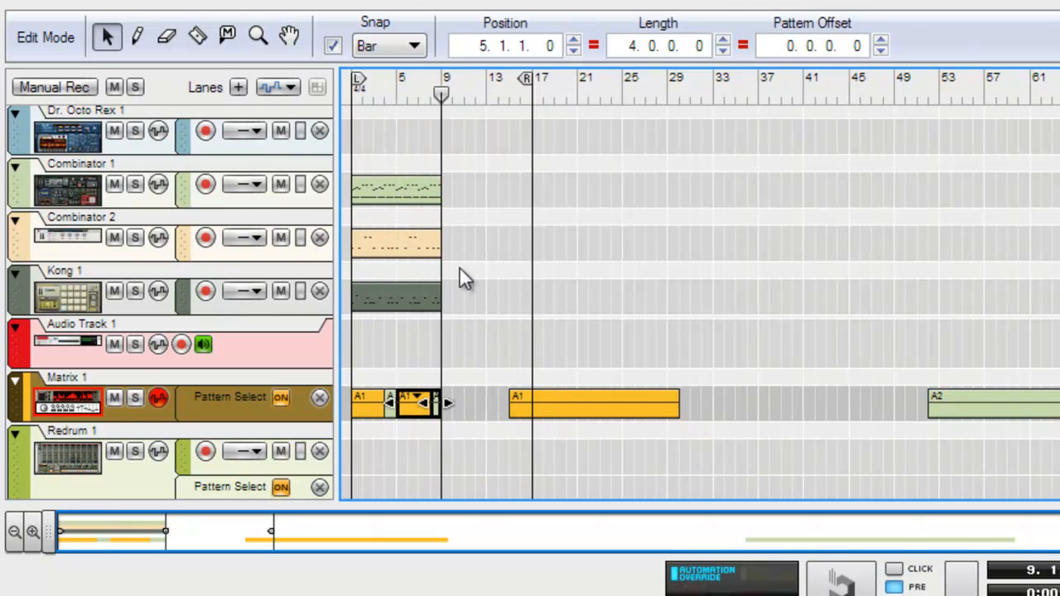
Return to the start of the song and set the loop's end to bar 9.
{"action": "left_click", "coordinate": [367, 421]}
{"action": "left_click", "coordinate": [367, 402]}
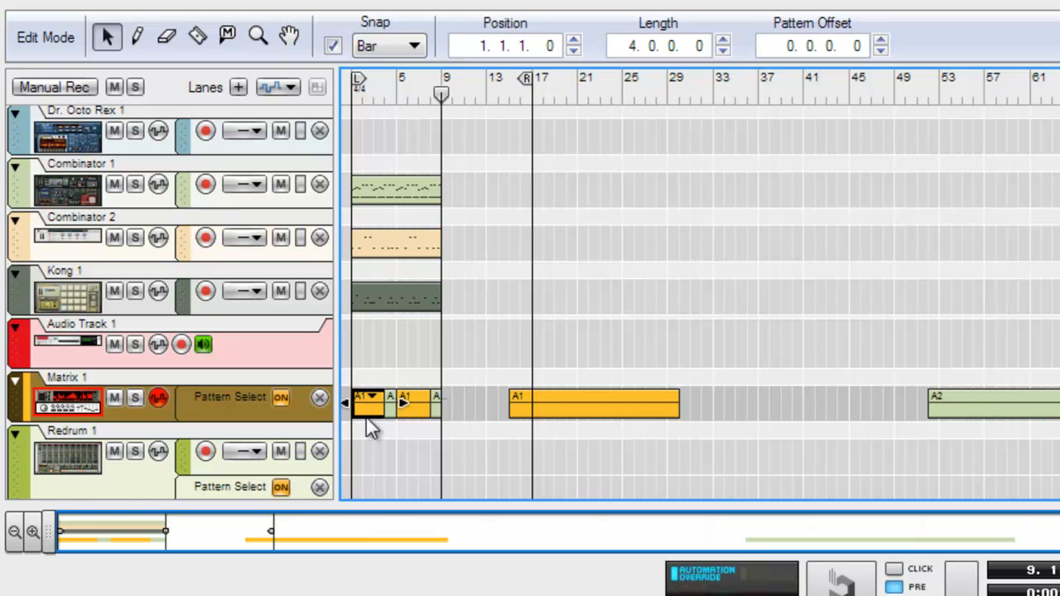
{"action": "left_click", "coordinate": [388, 405]}
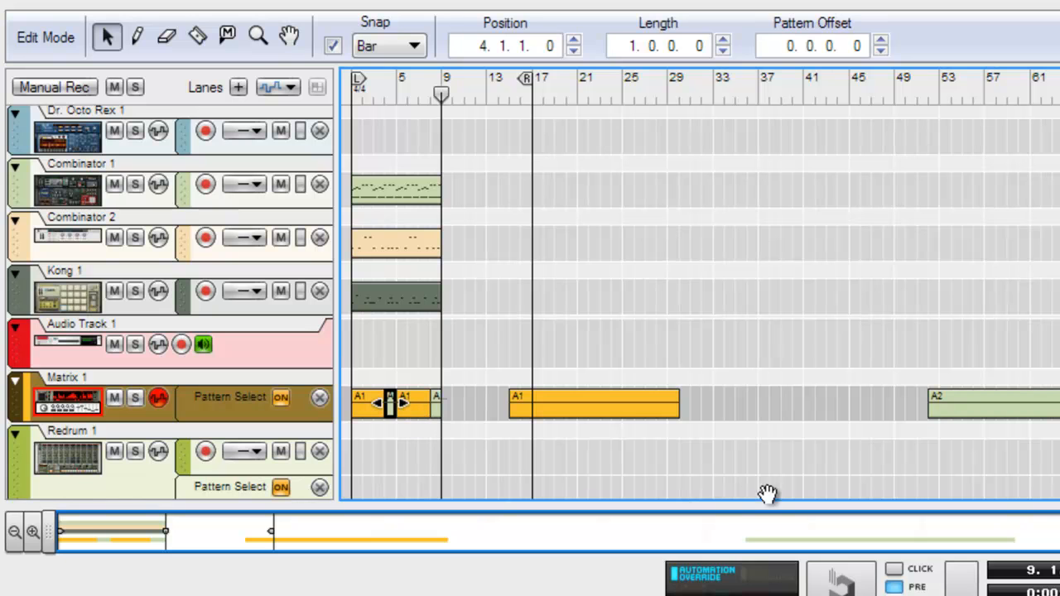
{"action": "key", "text": "shift+Return"}
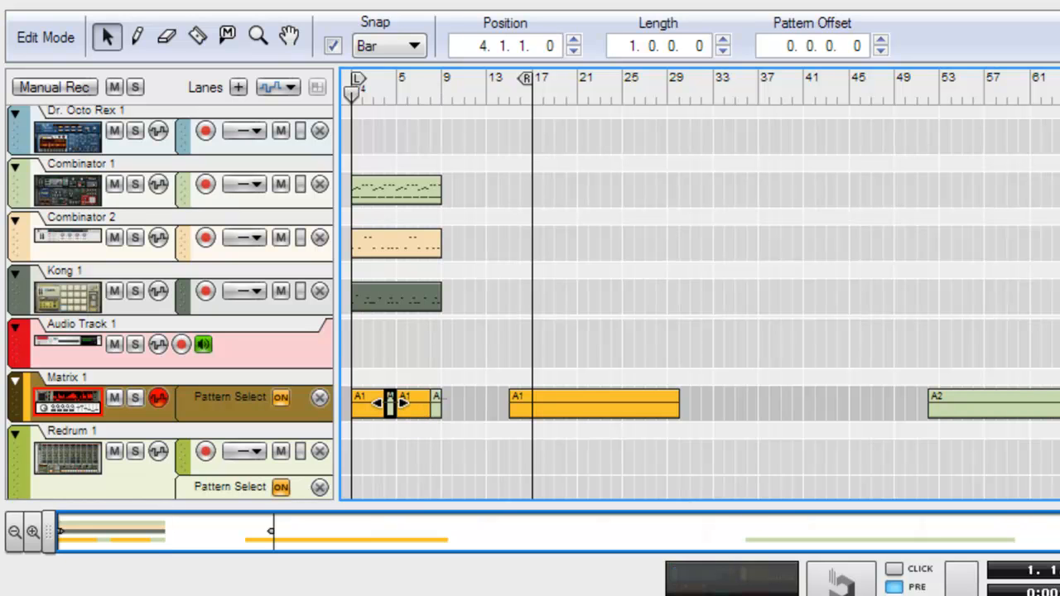
{"action": "left_click_drag", "start_coordinate": [526, 77], "coordinate": [439, 105]}
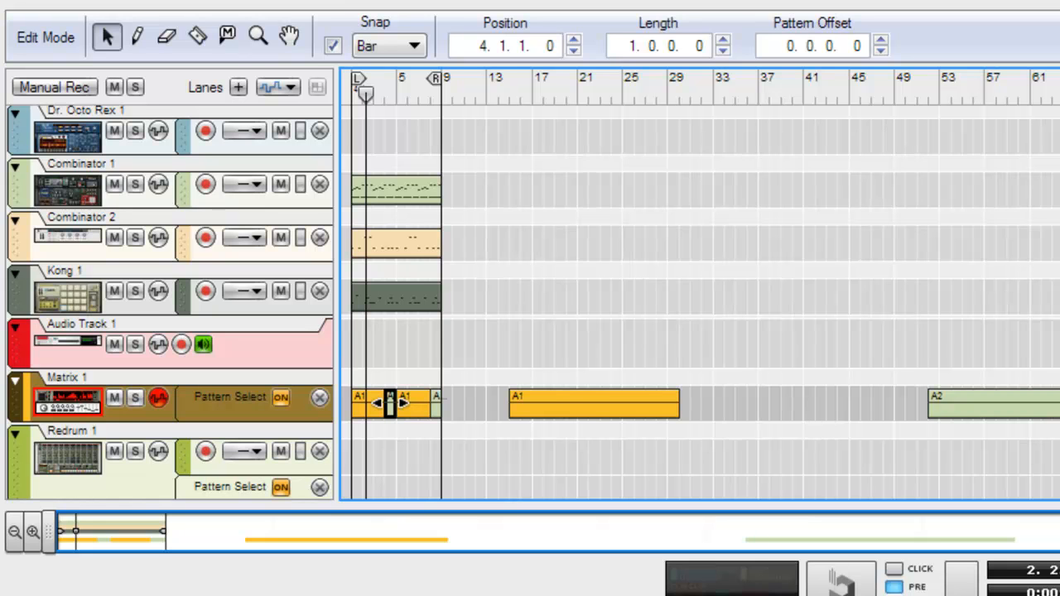
Move the long A1 clip to bar 19 and the long A2 clip to bar 46 on the Matrix 1 track.
{"action": "left_click_drag", "start_coordinate": [568, 406], "coordinate": [604, 402]}
{"action": "left_click_drag", "start_coordinate": [944, 403], "coordinate": [909, 403]}
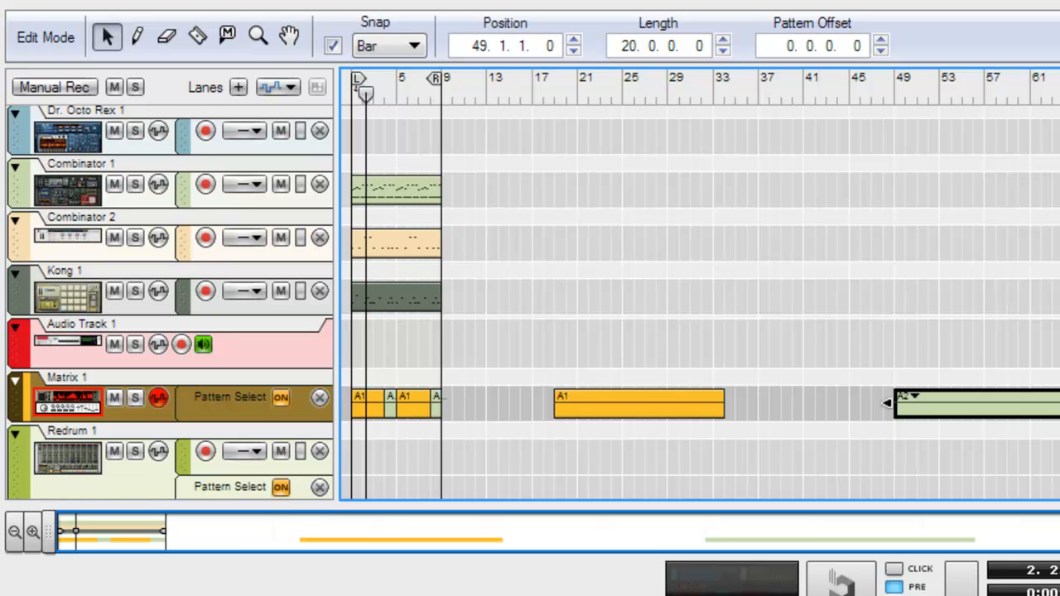
{"action": "left_click_drag", "start_coordinate": [939, 421], "coordinate": [905, 401]}
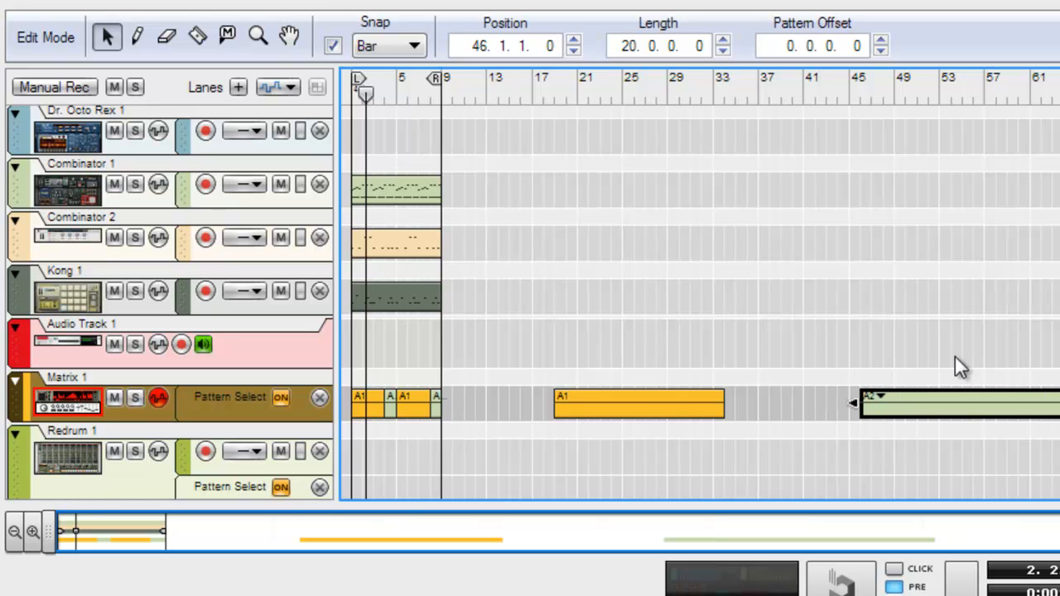